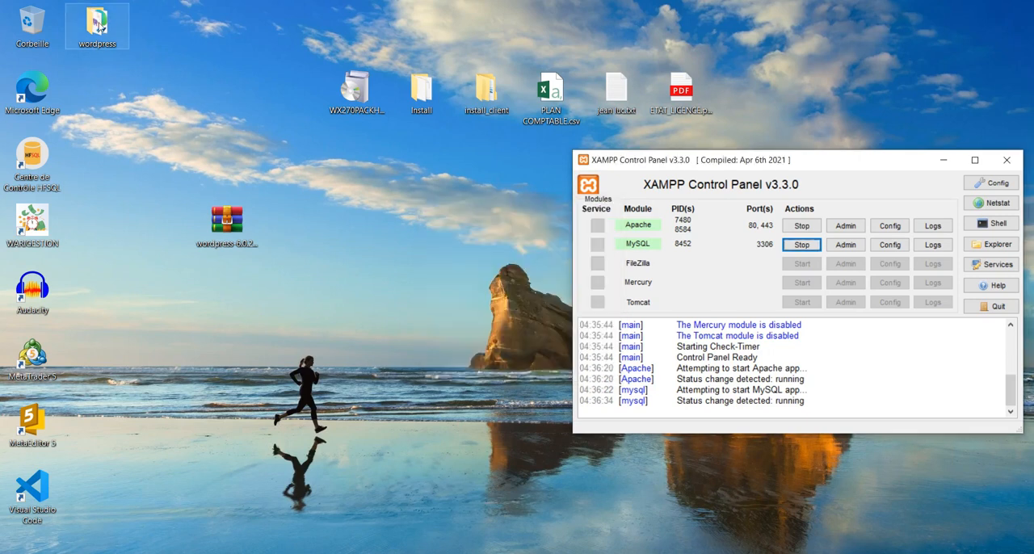
- Place the wordpress folder next to the WordPress archive on the desktop and copy the folder
drag(97, 23, 349, 232)
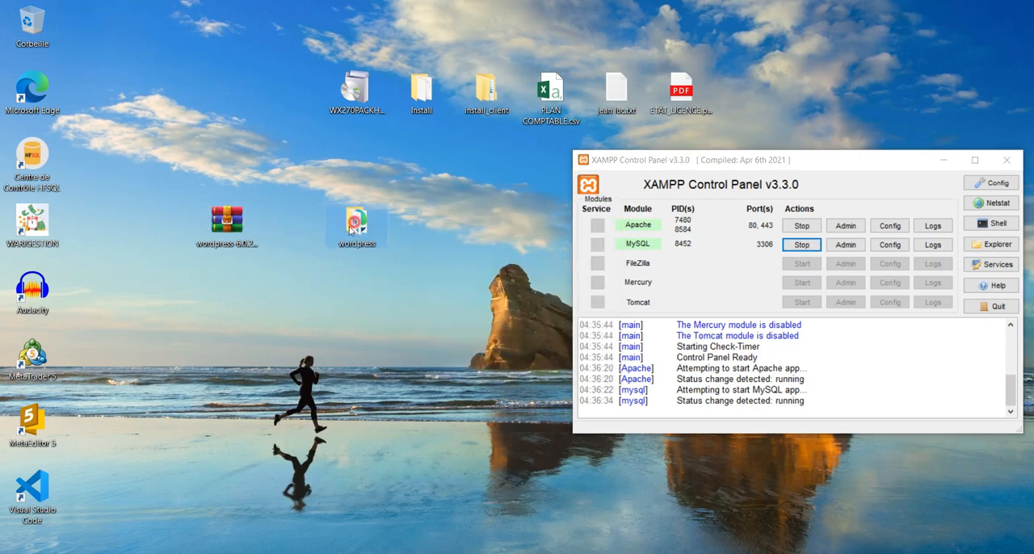
right_click(348, 229)
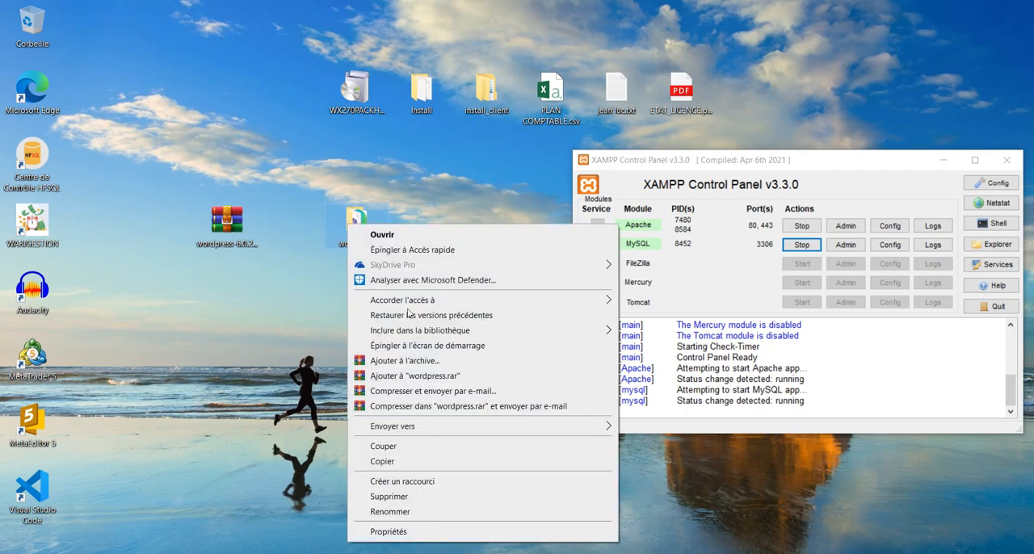
click(397, 463)
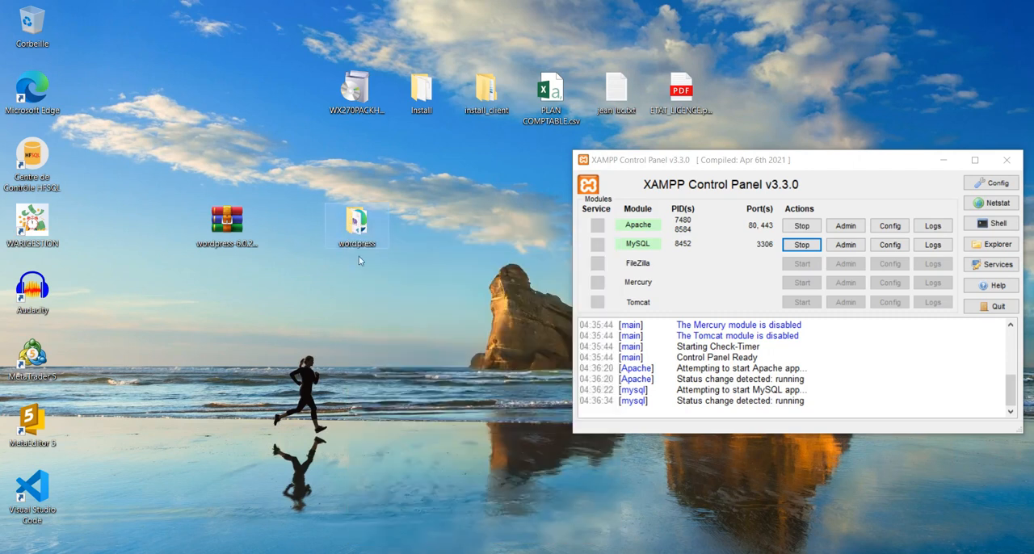
- Paste the copied wordpress folder into the htdocs folder of xampp on the local disk (C:)
double_click(361, 224)
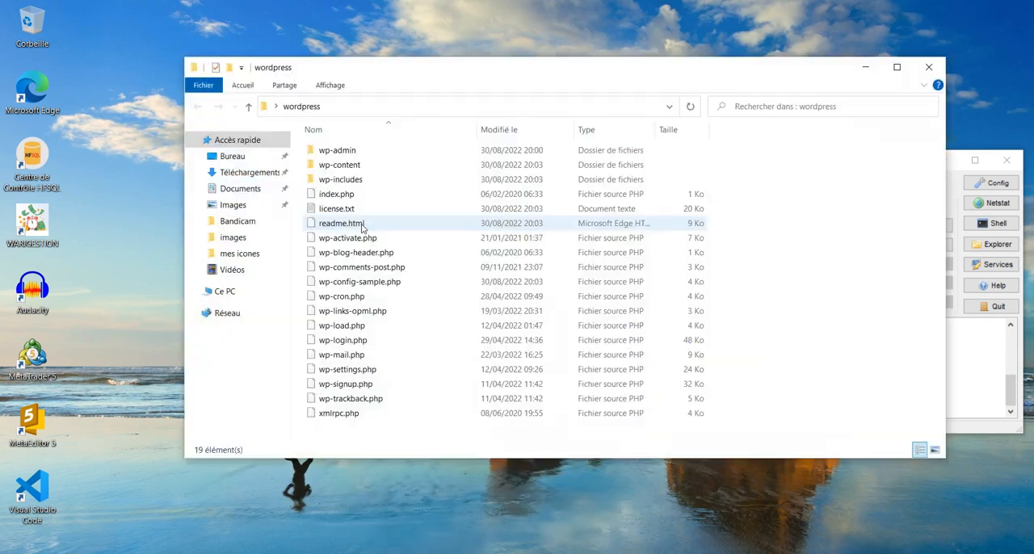
click(236, 294)
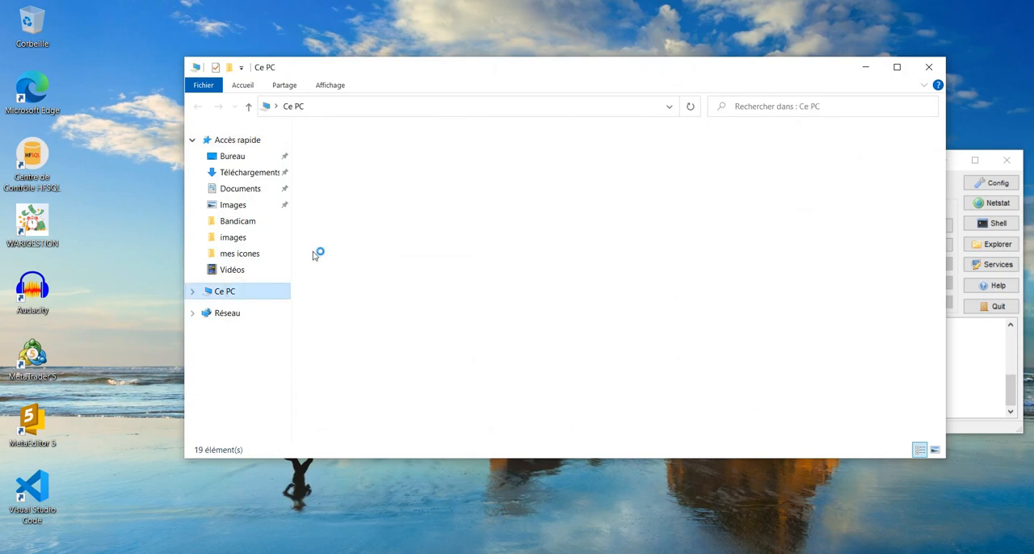
double_click(363, 292)
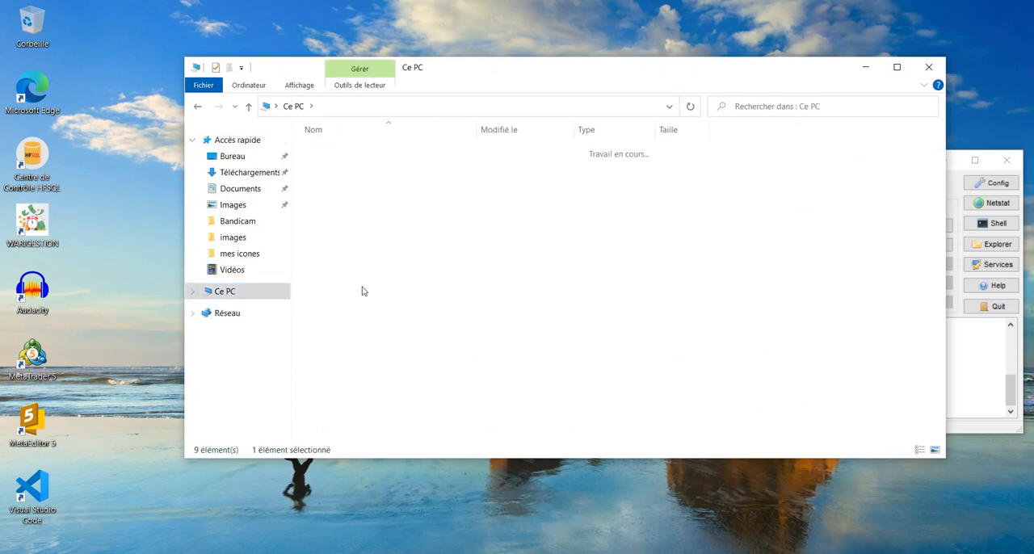
double_click(331, 253)
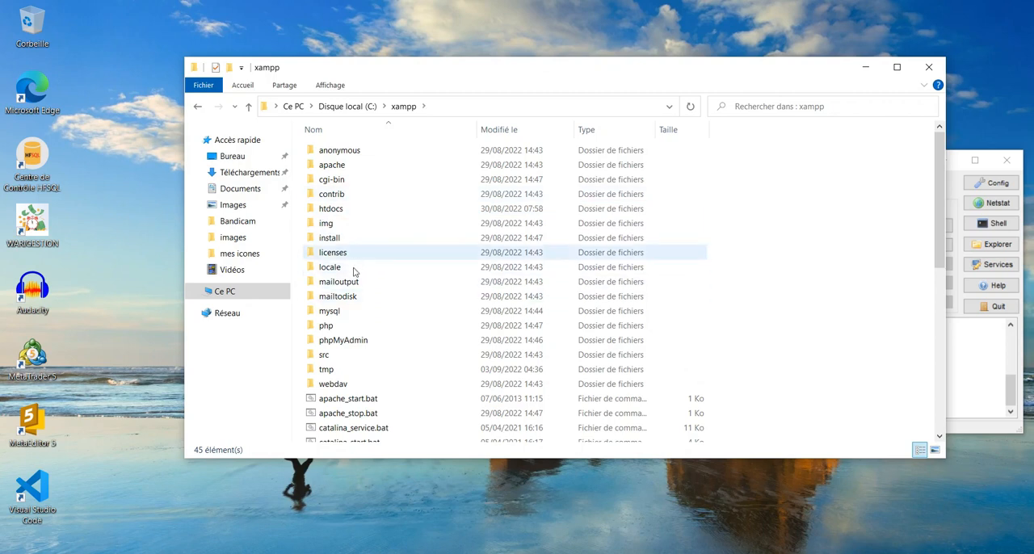
click(332, 211)
double_click(332, 211)
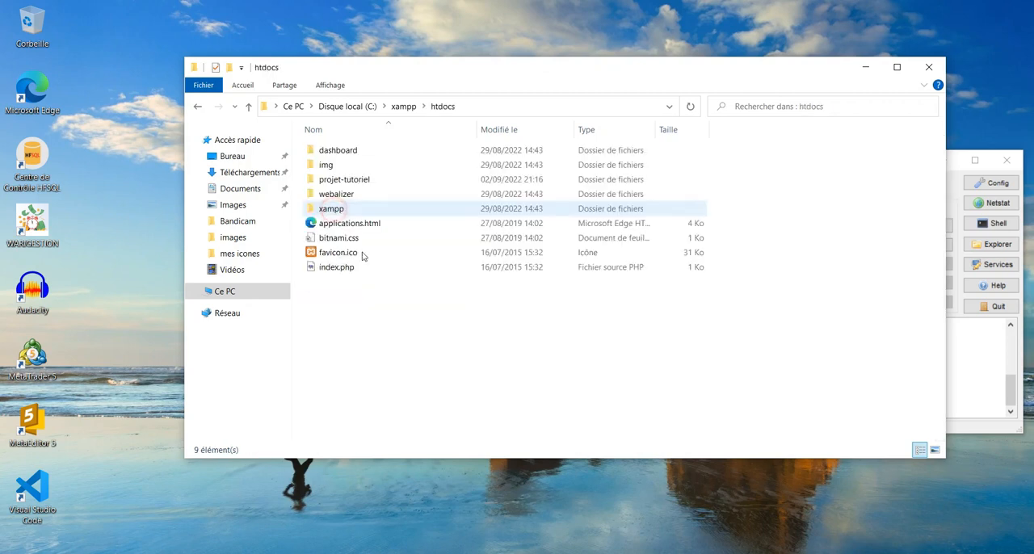
right_click(398, 322)
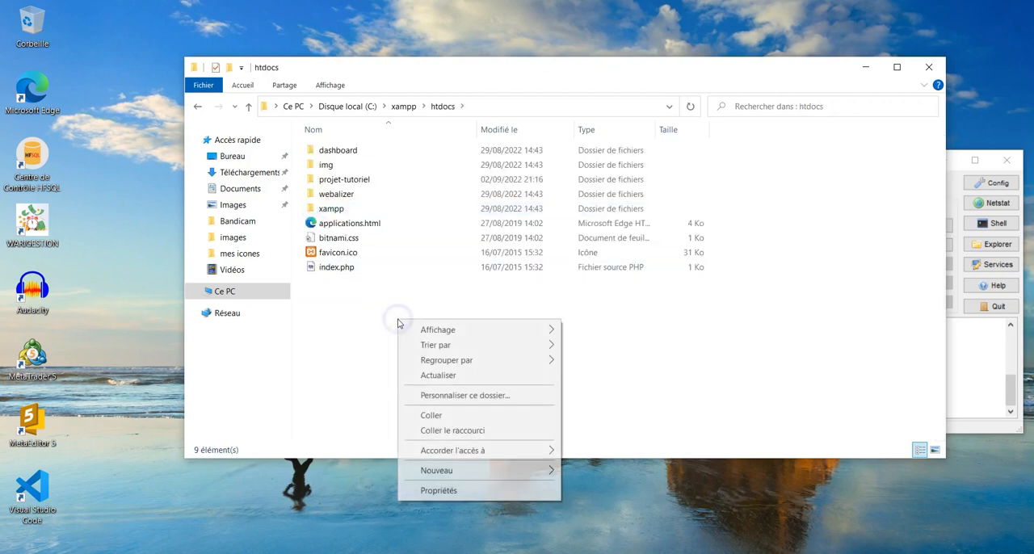
click(440, 415)
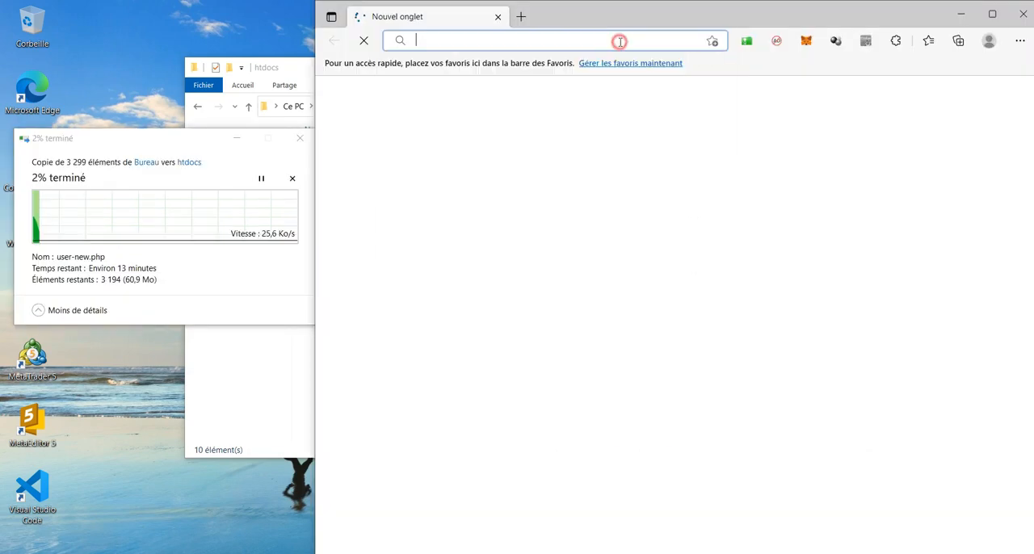
- Switch to Microsoft Edge and open phpMyAdmin at localhost/phpmyadmin
click(620, 42)
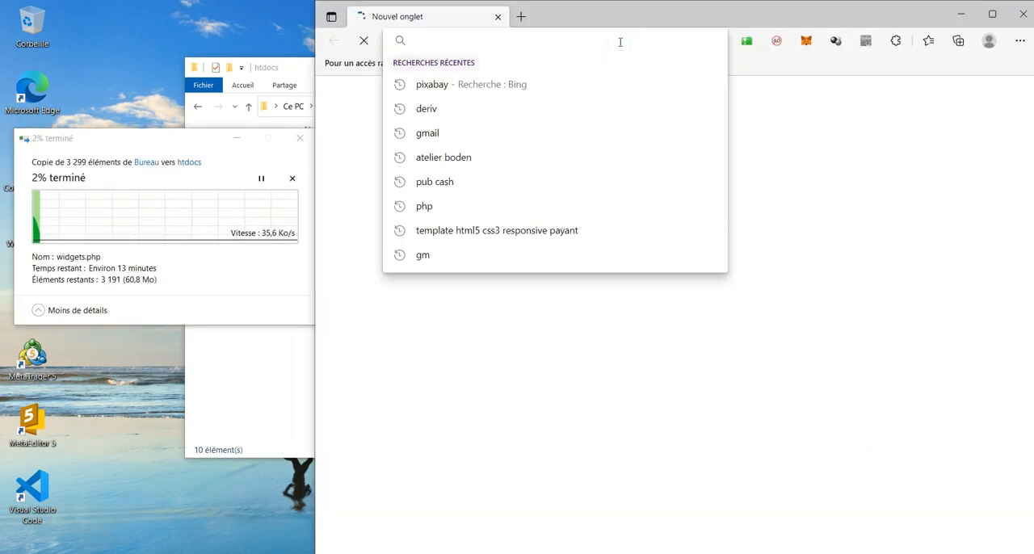
text(loc)
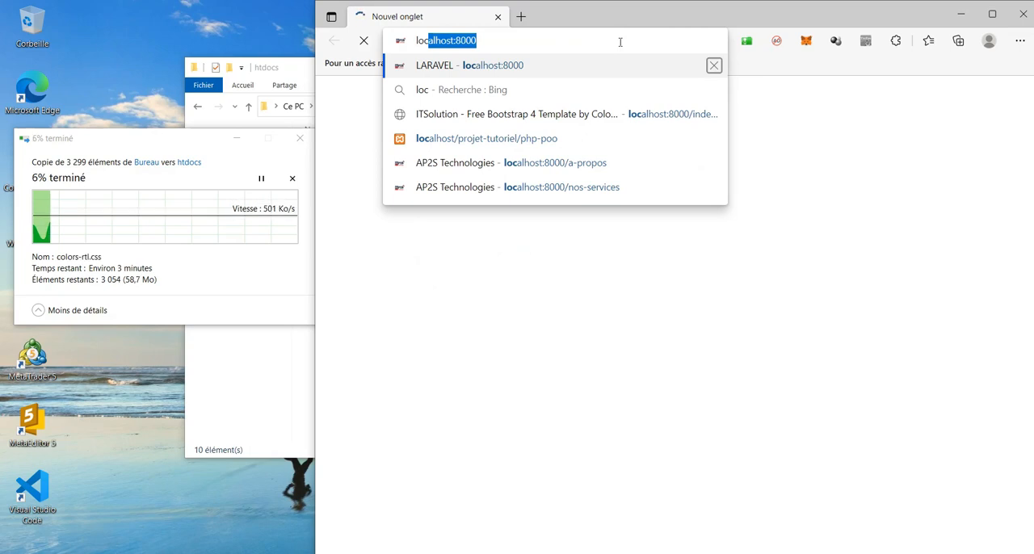
text(lhos)
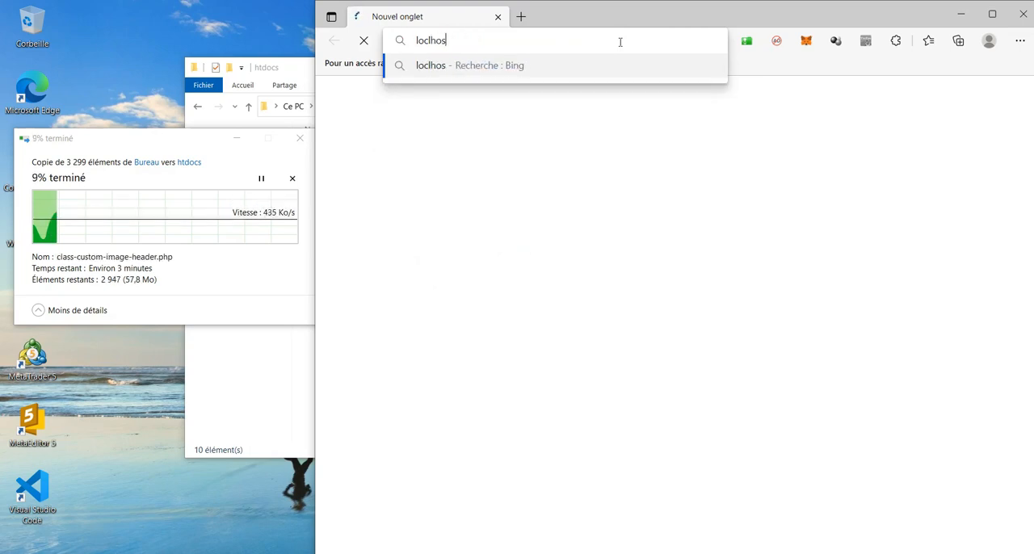
text(t/)
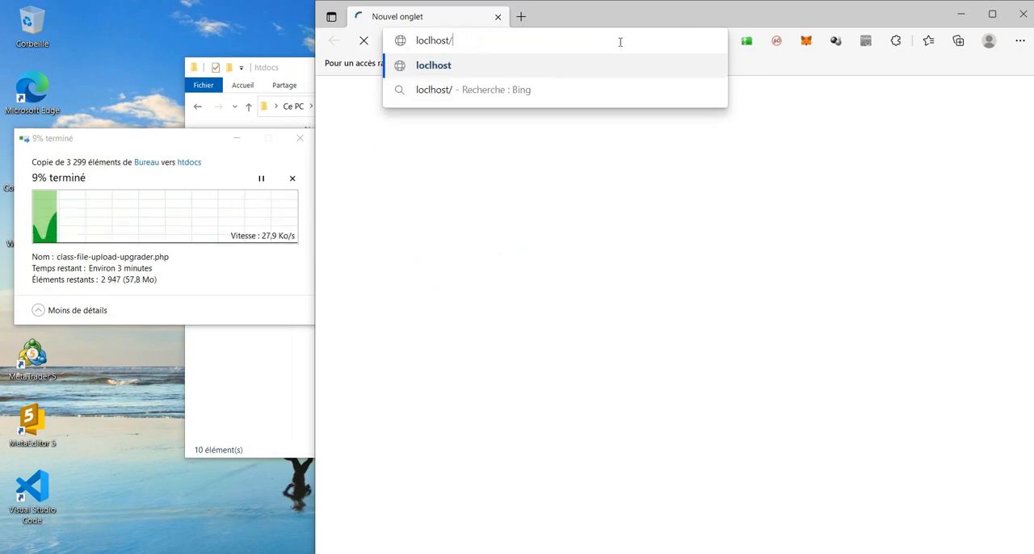
text(phpmyadmin/)
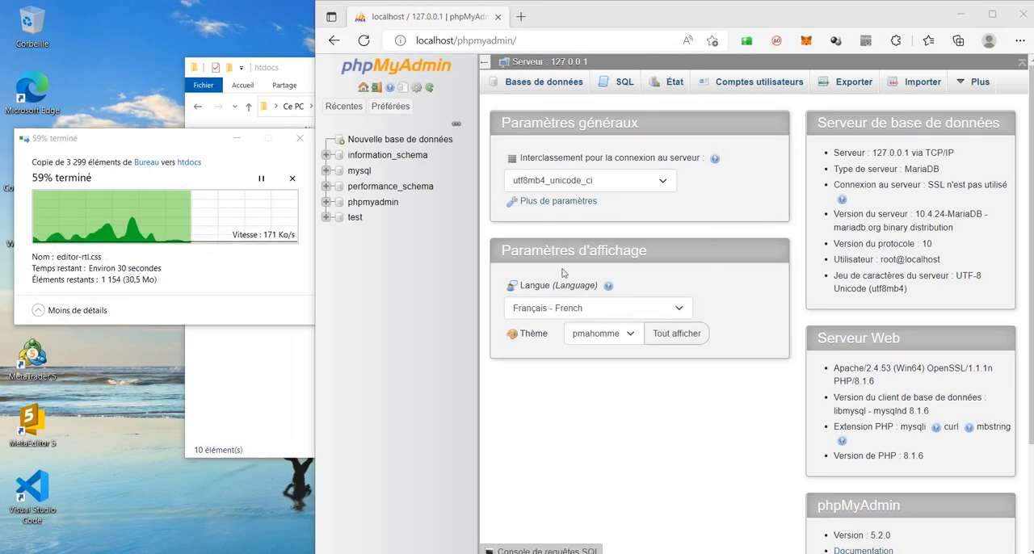
- Create a new database named wordpress_db with the utf8mb4_general_ci collation
click(385, 141)
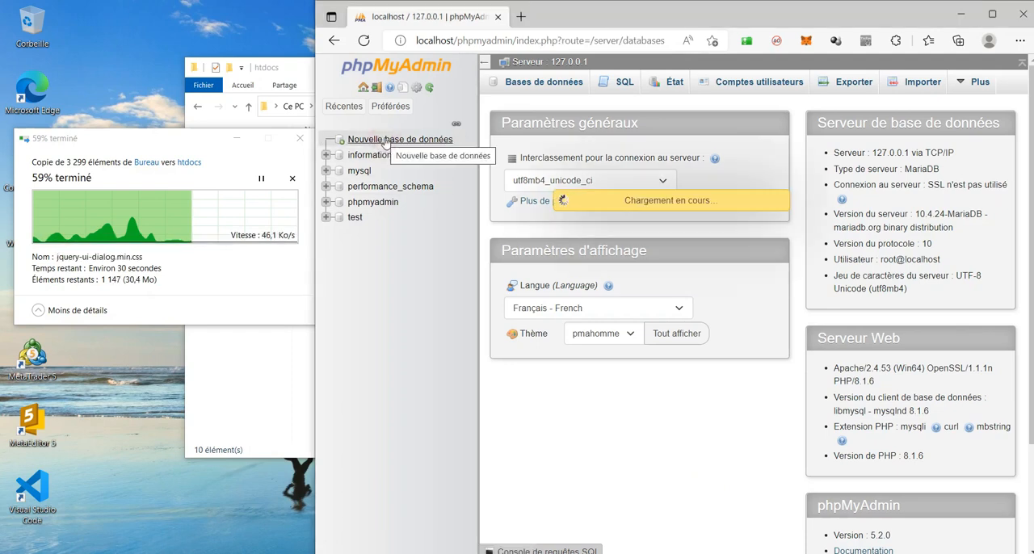
click(562, 194)
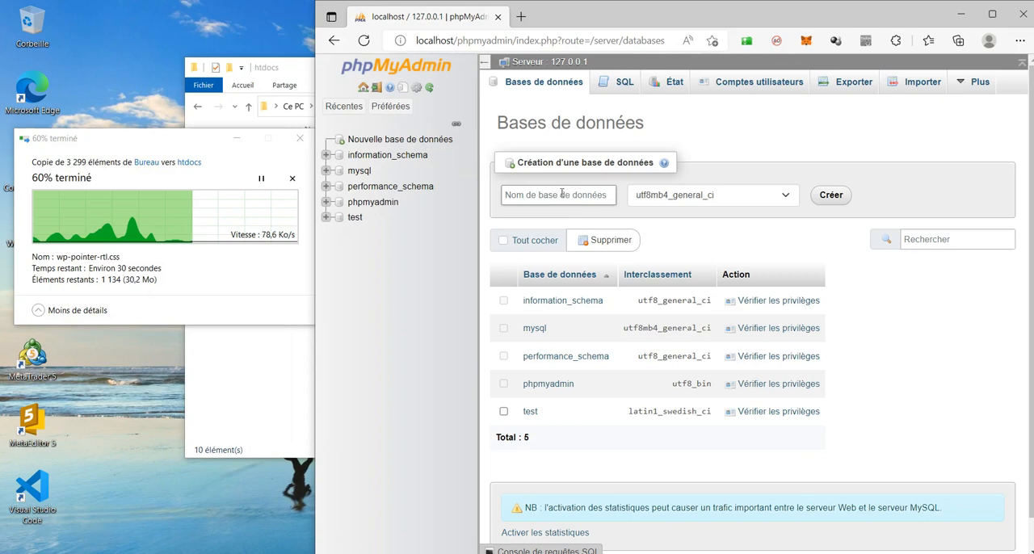
click(562, 194)
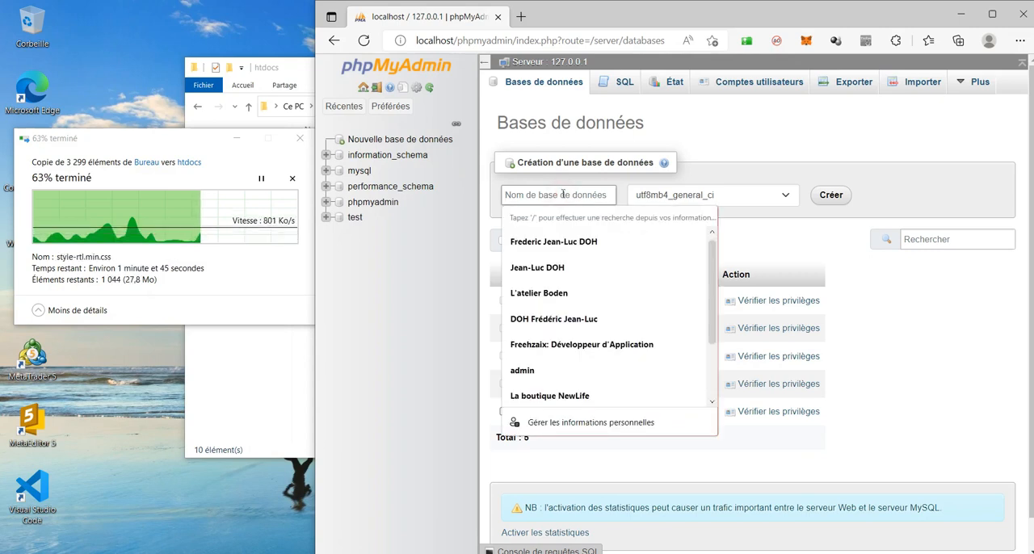
text(wordpress)
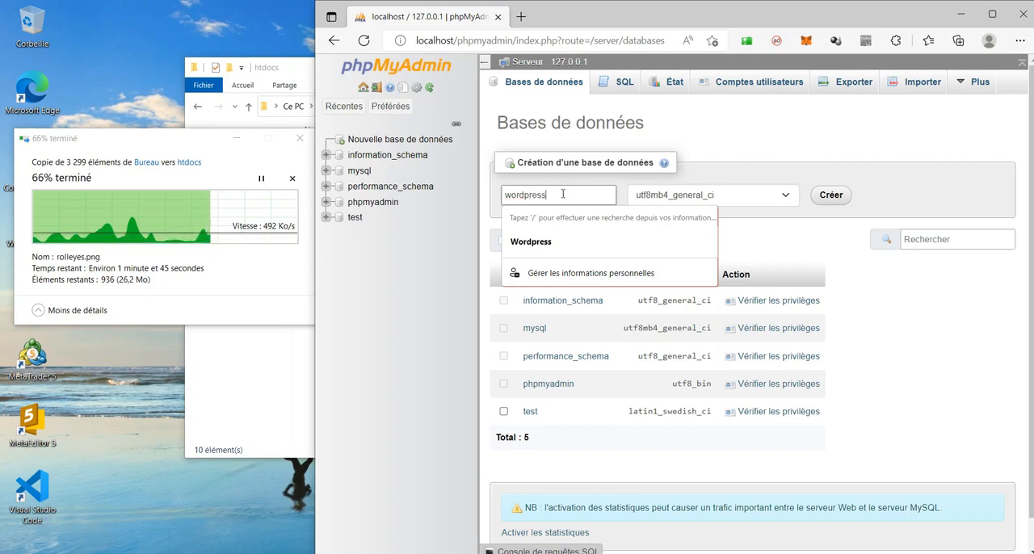
text(_db)
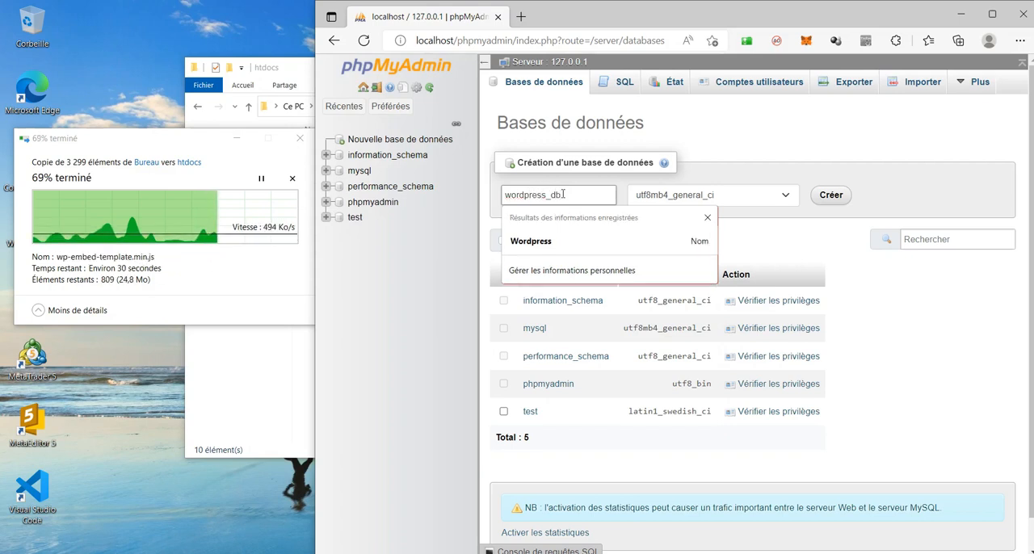
click(765, 126)
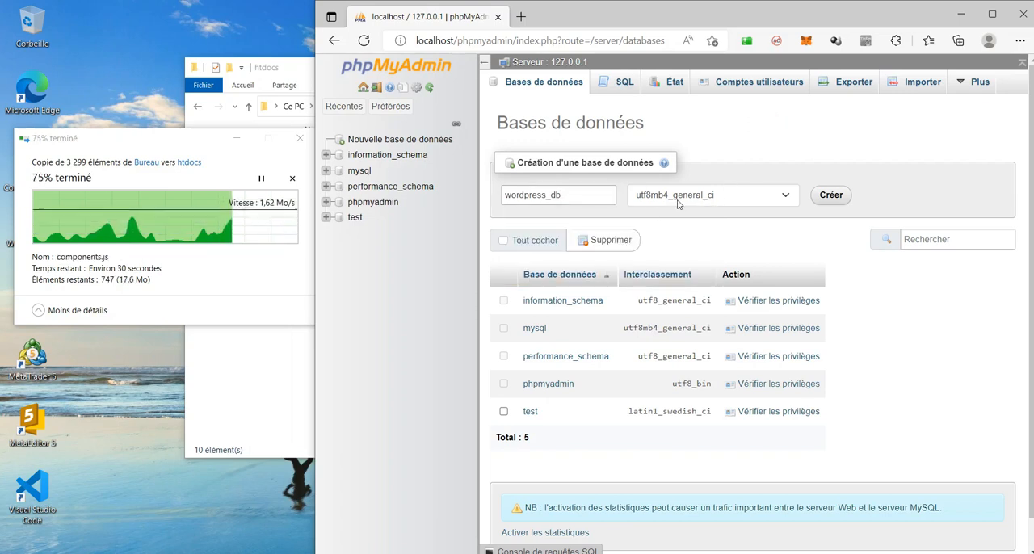
click(830, 200)
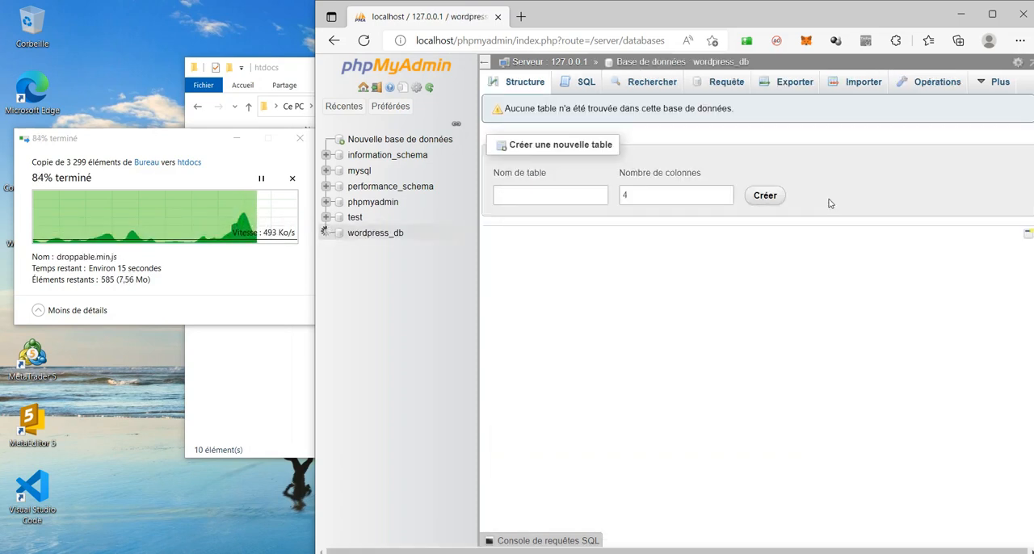
- Return to the server home page and open the form for adding a user account
click(363, 88)
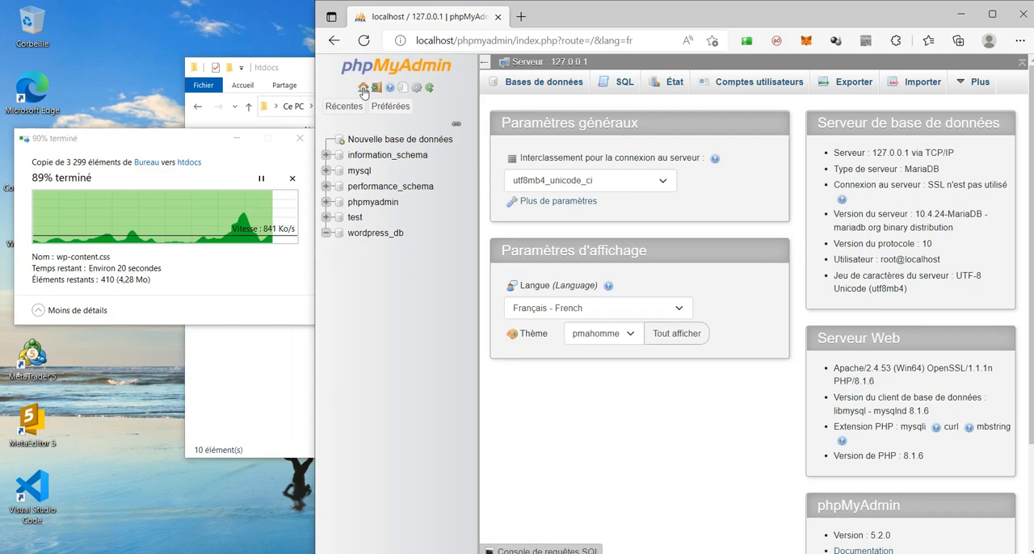
click(764, 86)
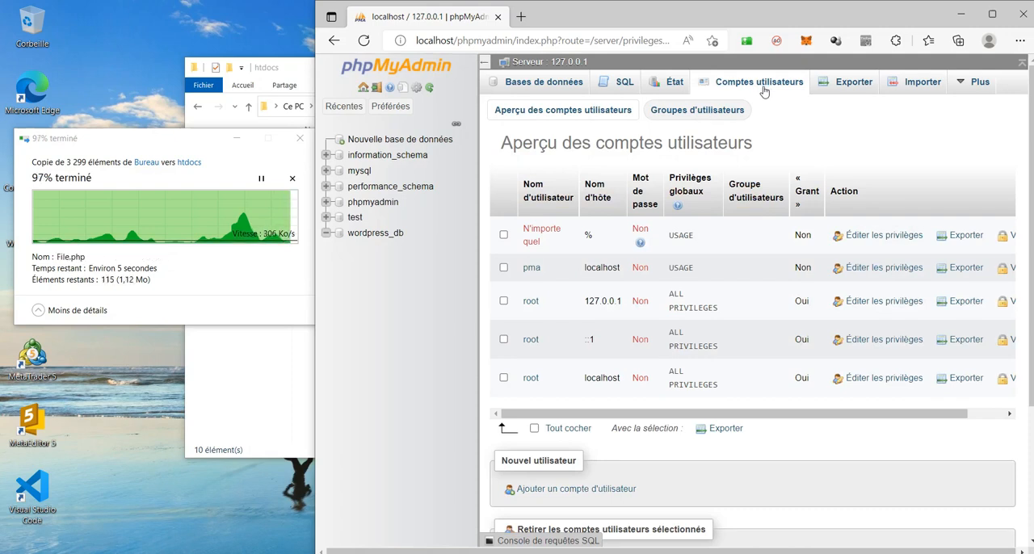
click(581, 490)
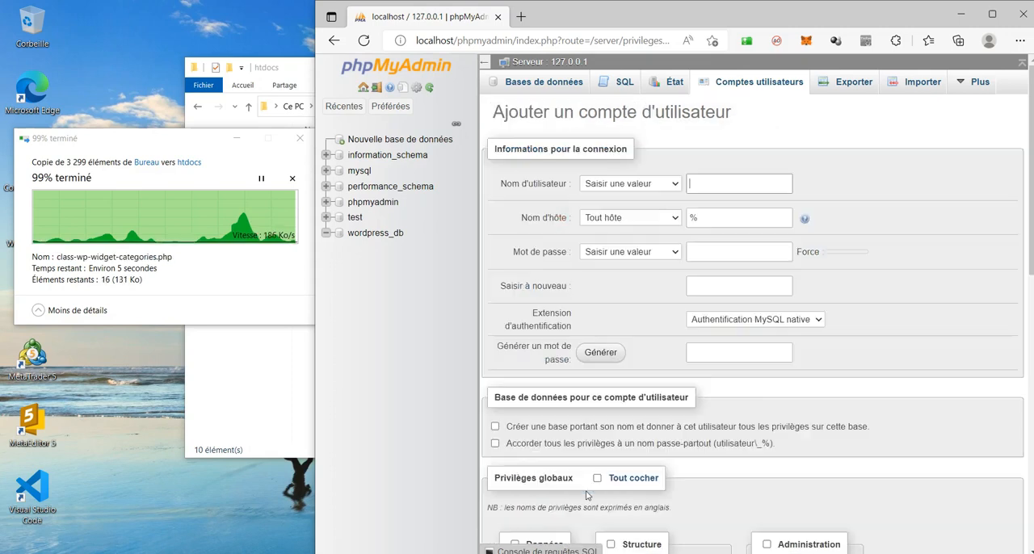
- Minimise the htdocs folder window and maximise the browser showing the new user account form
click(669, 185)
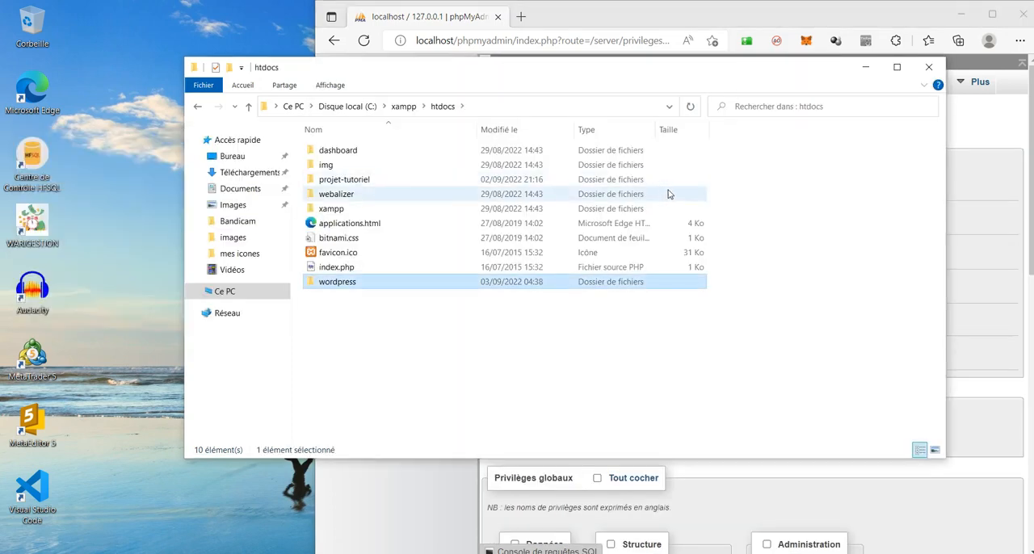
click(860, 69)
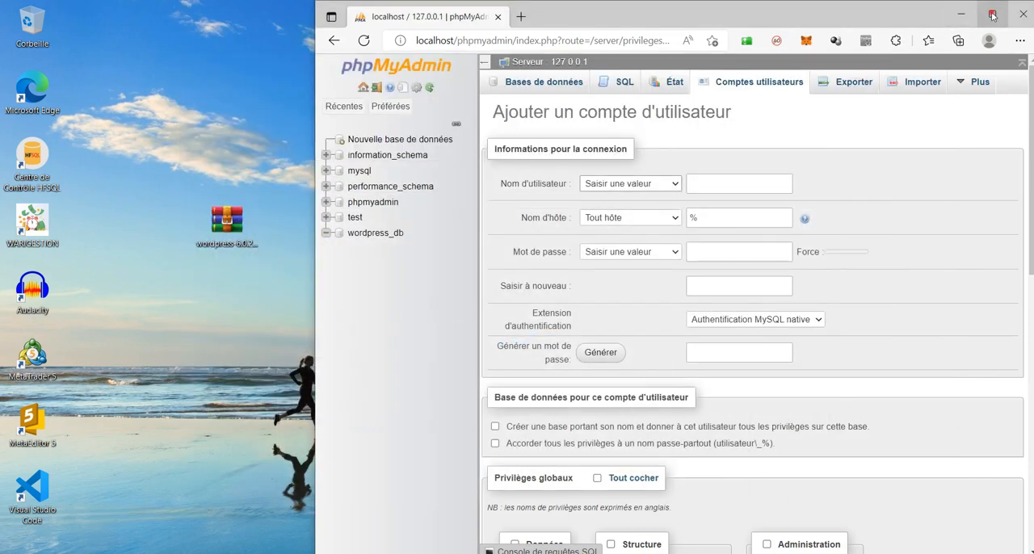
click(992, 13)
- Set the new account's user name to admin and its host name to Local
click(322, 181)
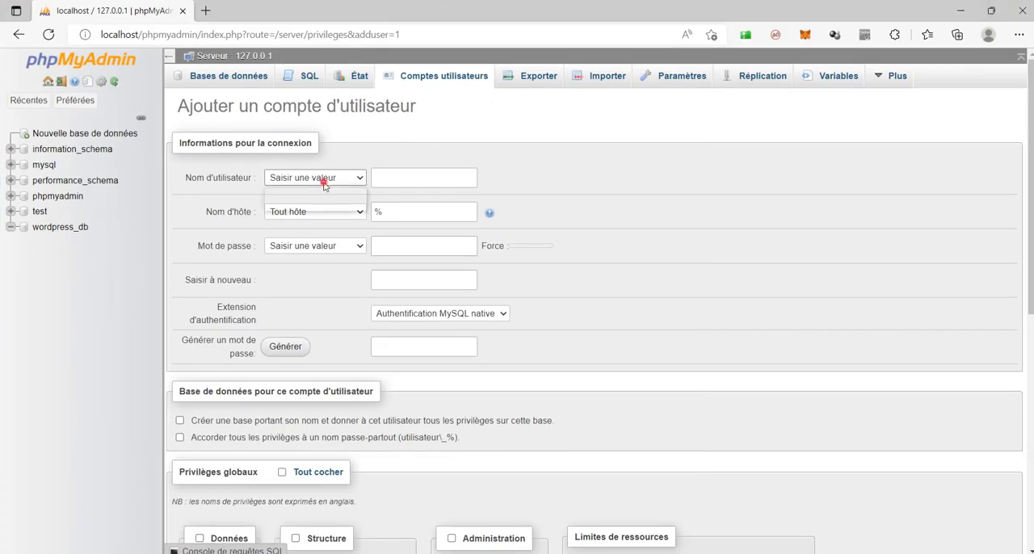
click(401, 173)
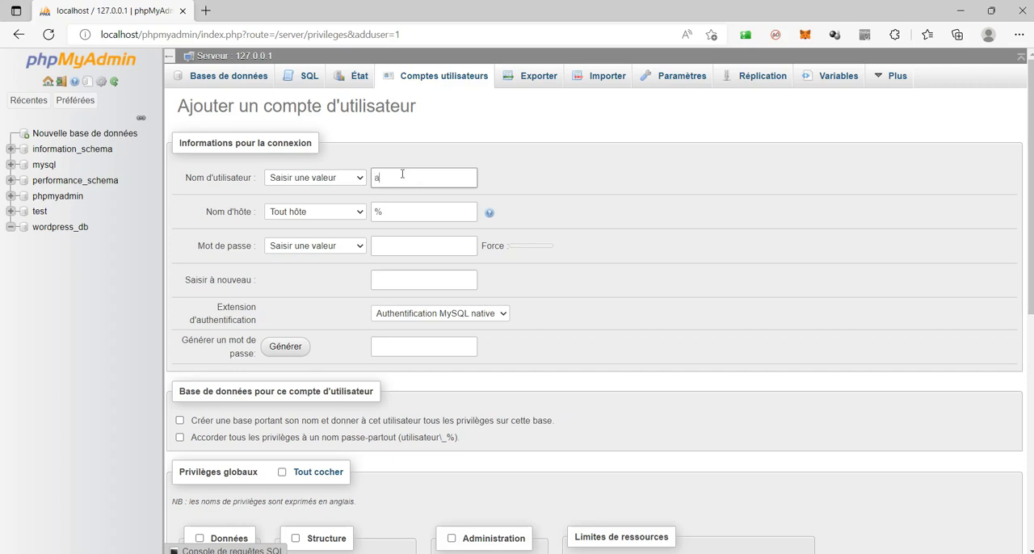
text(admin)
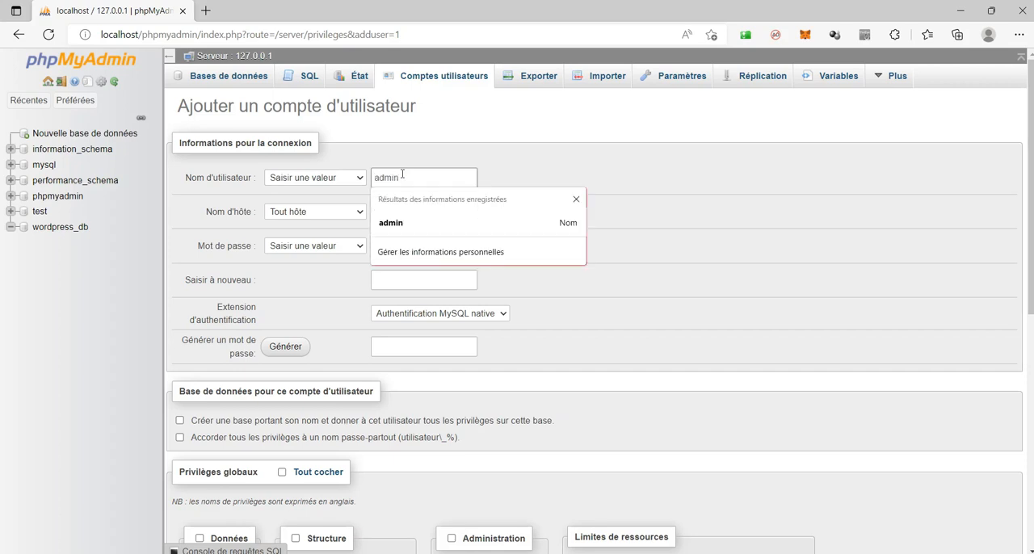
key(Tab)
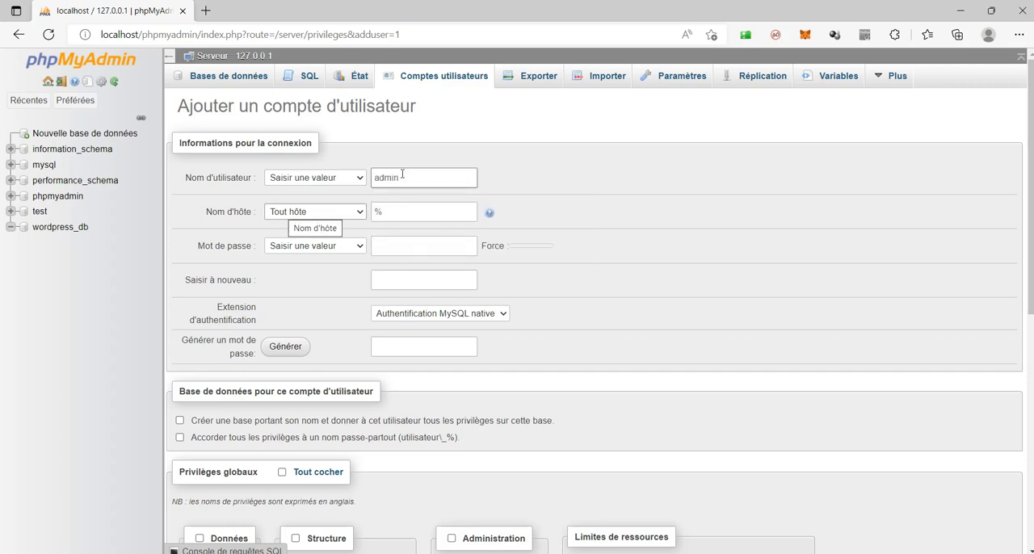
click(357, 214)
click(287, 239)
- Enter the new account's password and repeat it in the confirmation field
click(396, 246)
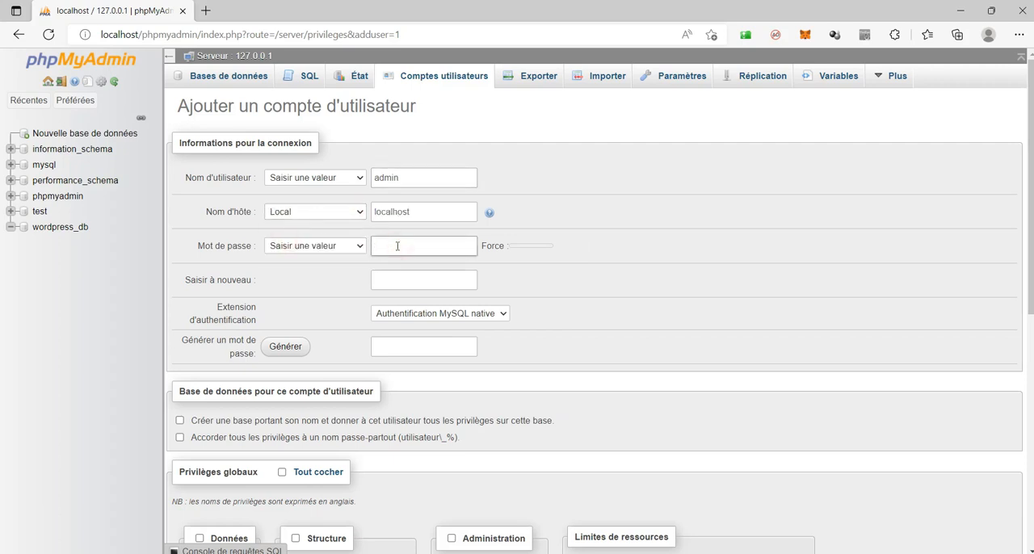
key(Tab)
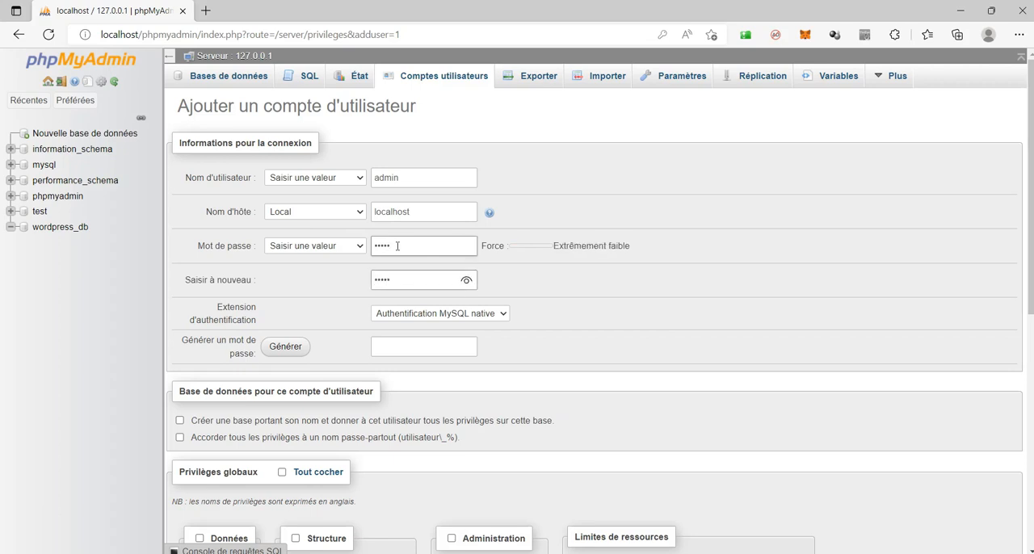
- Select all global privileges for the new user account
scroll(388, 392, down, 2)
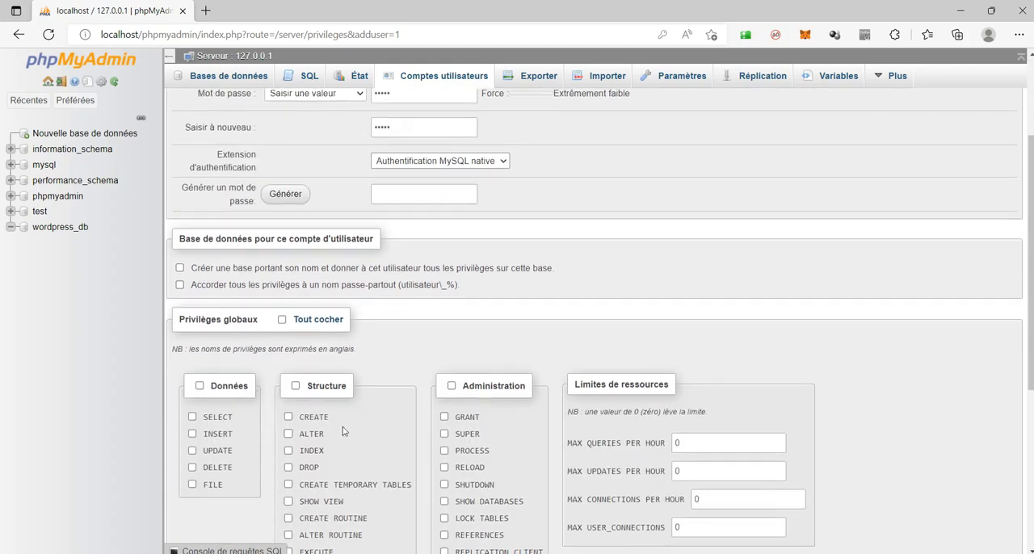
click(282, 320)
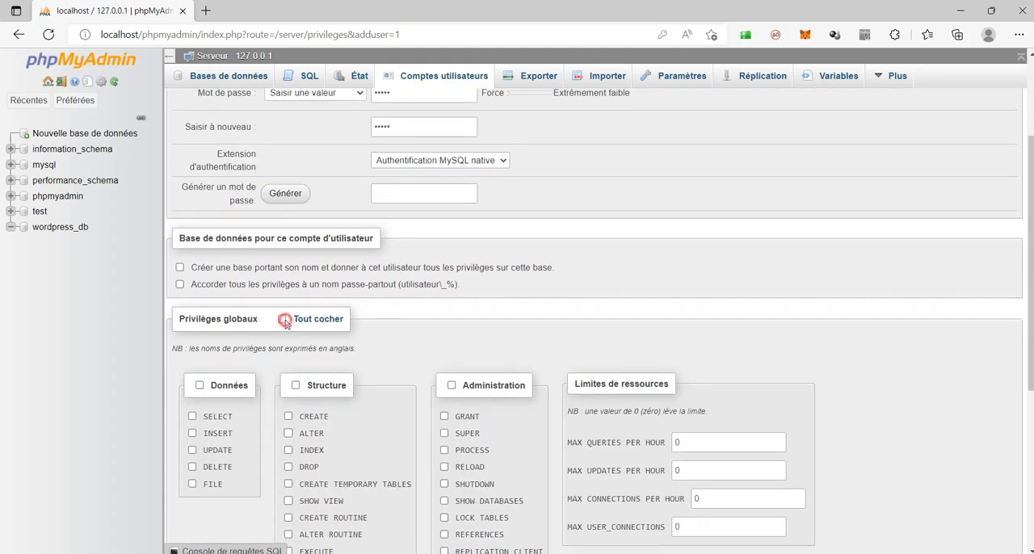
- Submit the new user account form to create the MySQL account with its global privileges
scroll(477, 324, down, 2)
scroll(477, 323, down, 3)
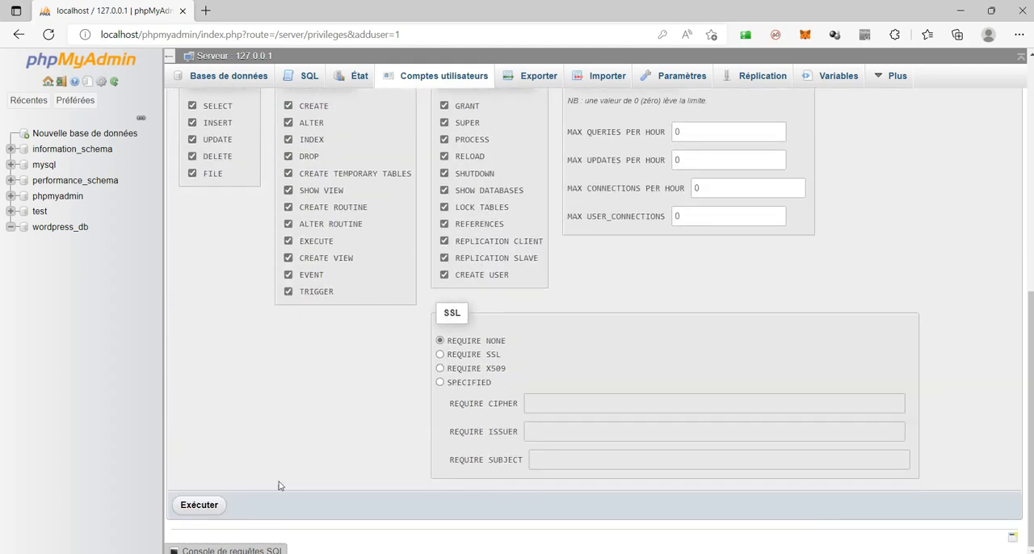
click(201, 506)
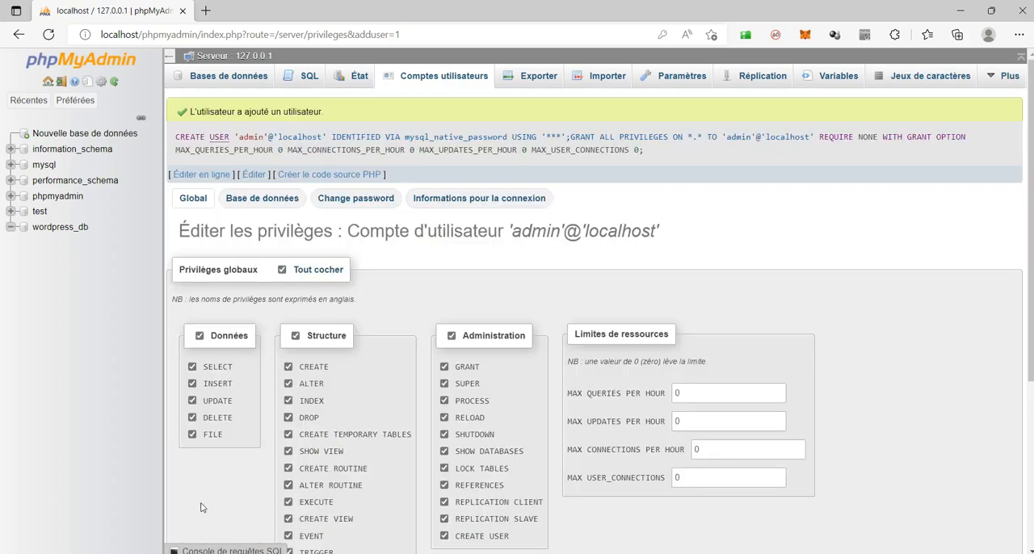
- Grant the pma user account all database-specific privileges on the wordpress_db database
click(422, 76)
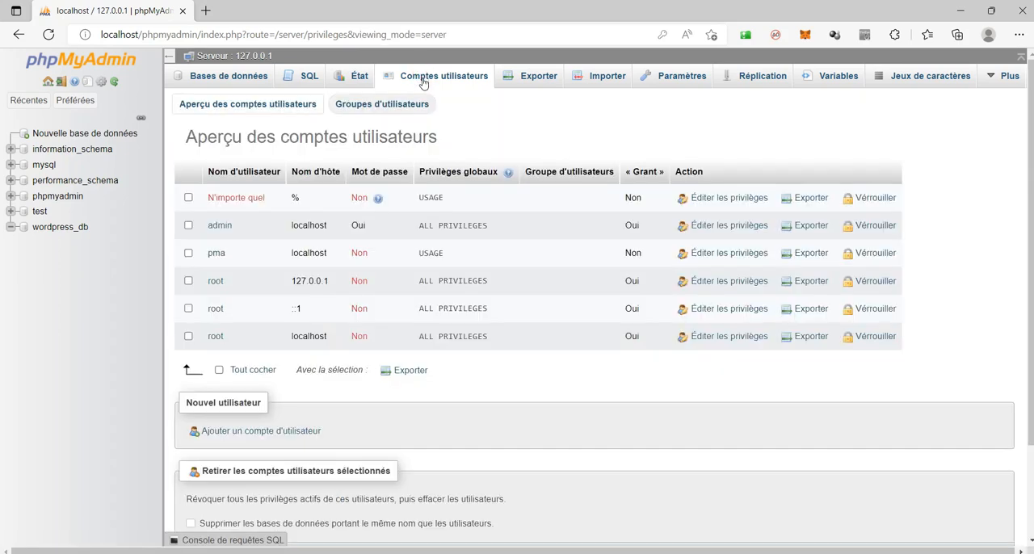
click(217, 253)
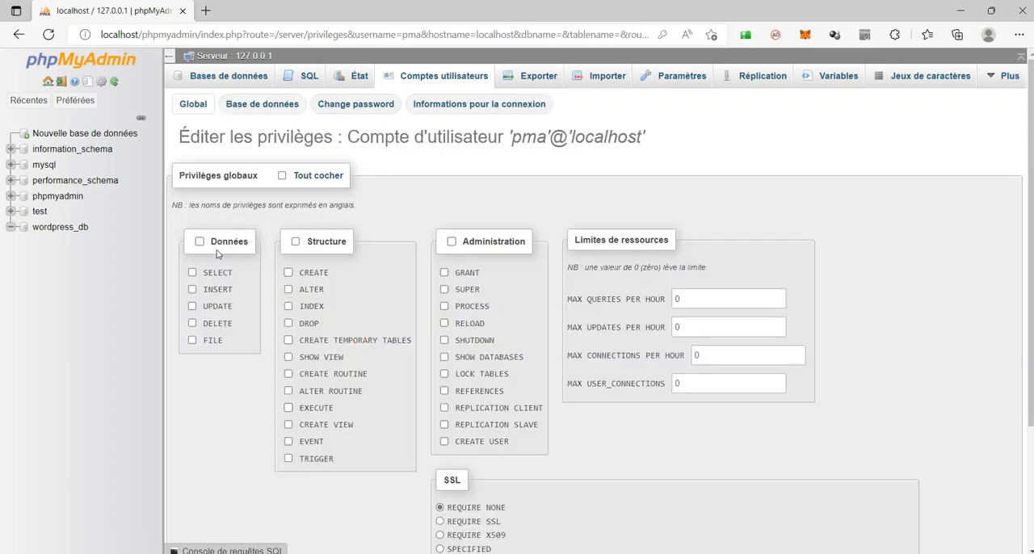
click(264, 104)
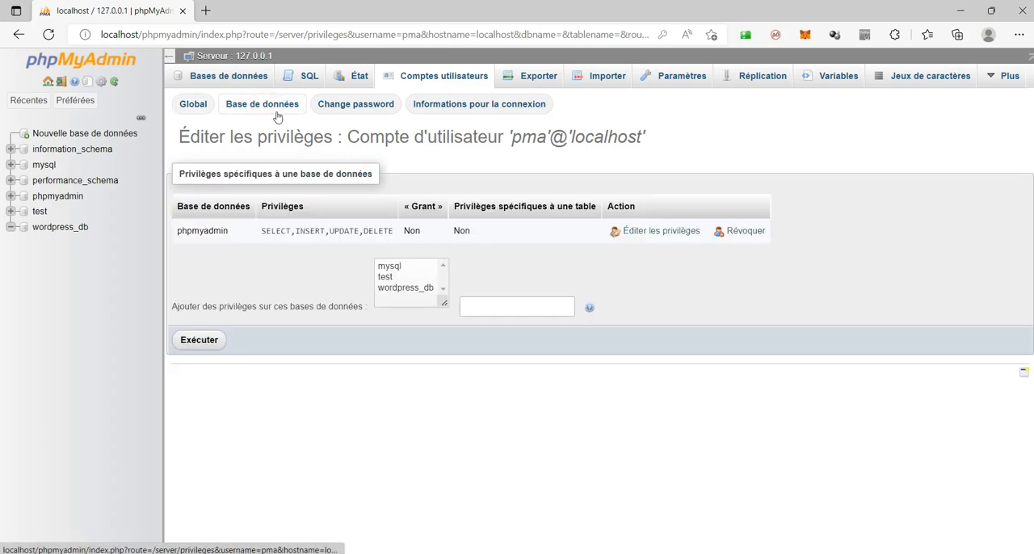
click(393, 289)
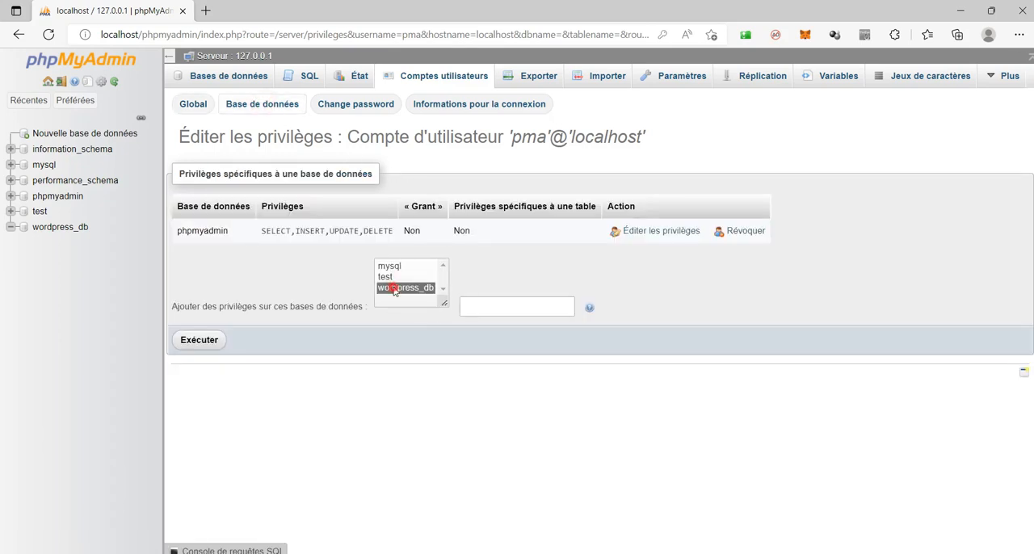
click(199, 341)
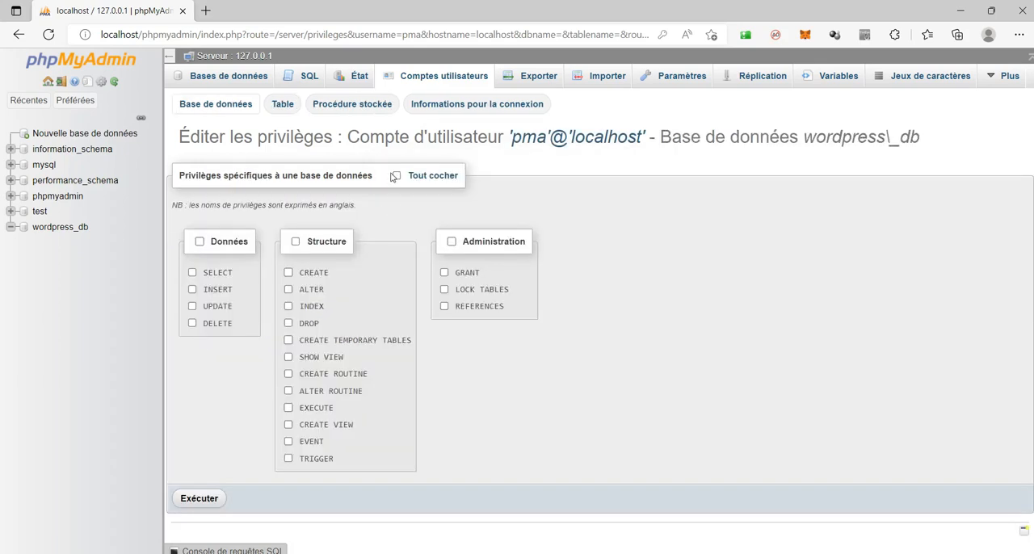
click(397, 176)
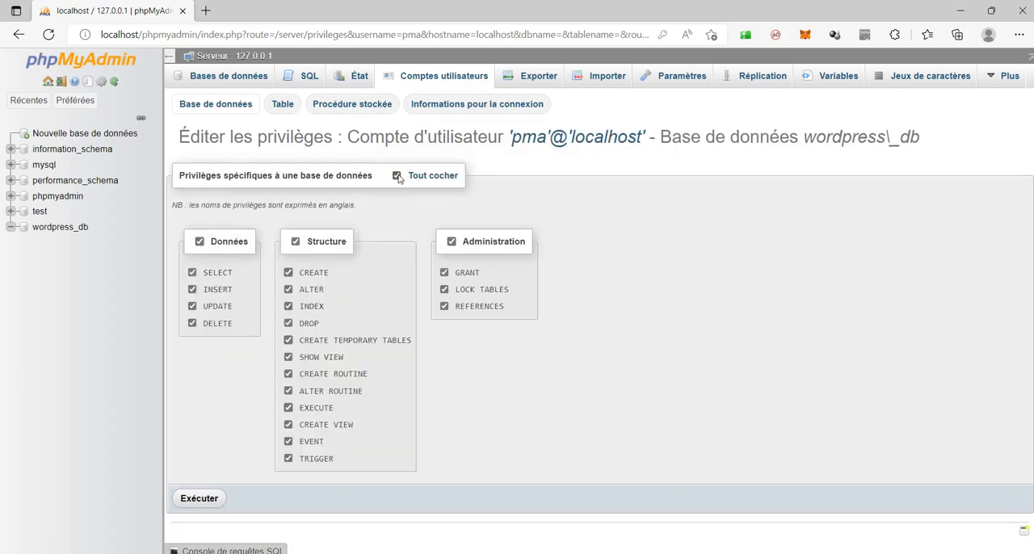
click(204, 500)
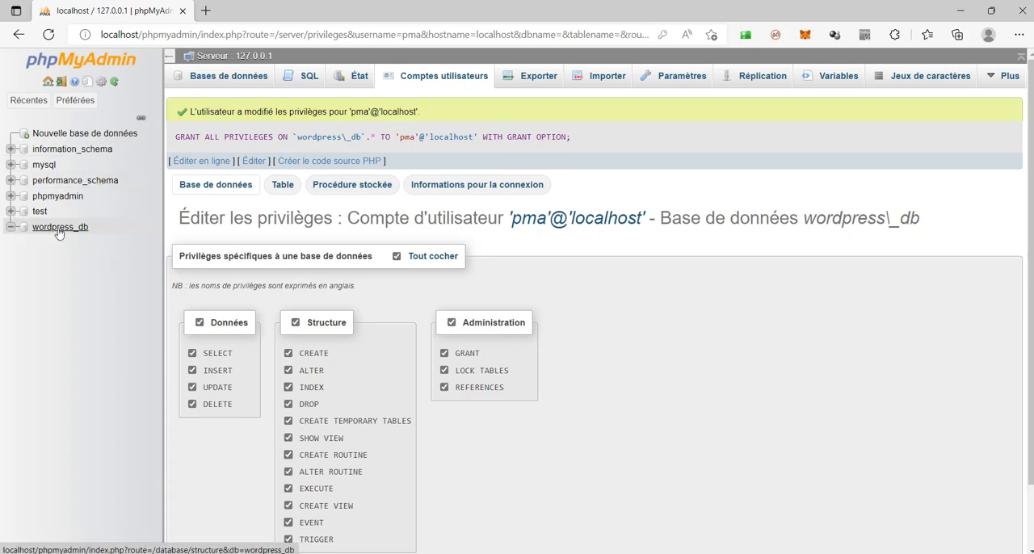
- Go to localhost/wordpress to open the WordPress setup page
drag(141, 35, 700, 16)
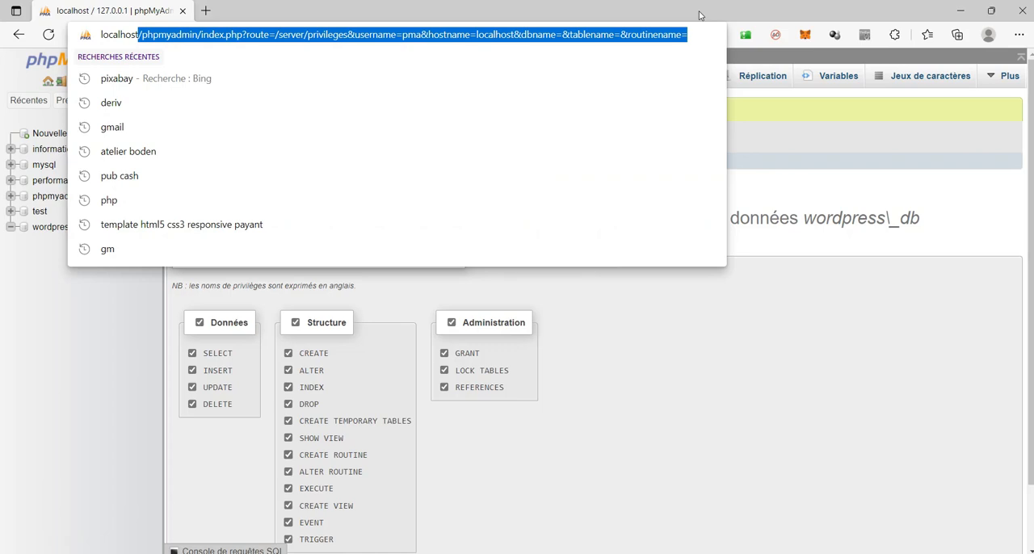
key(BackSpace)
text(/)
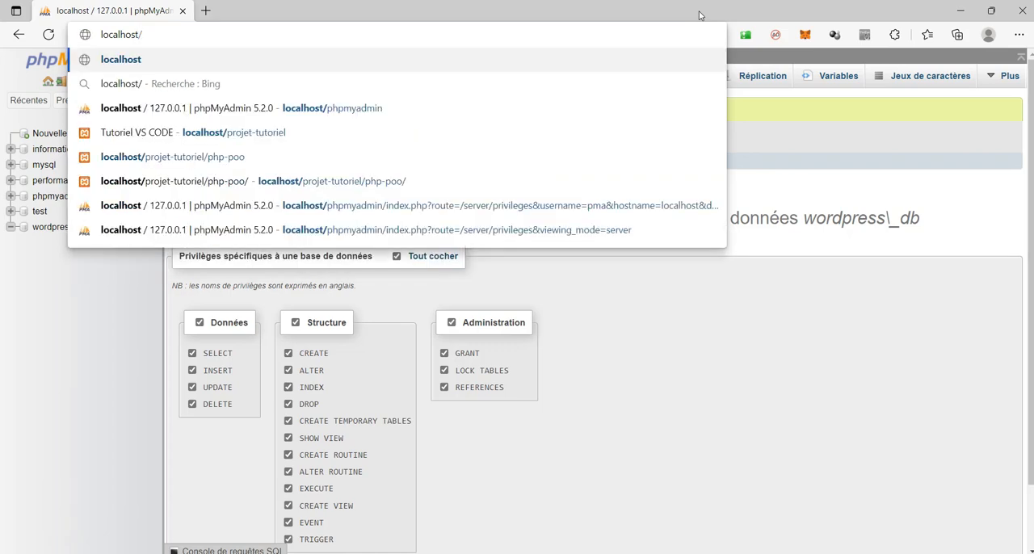
text(wordpres)
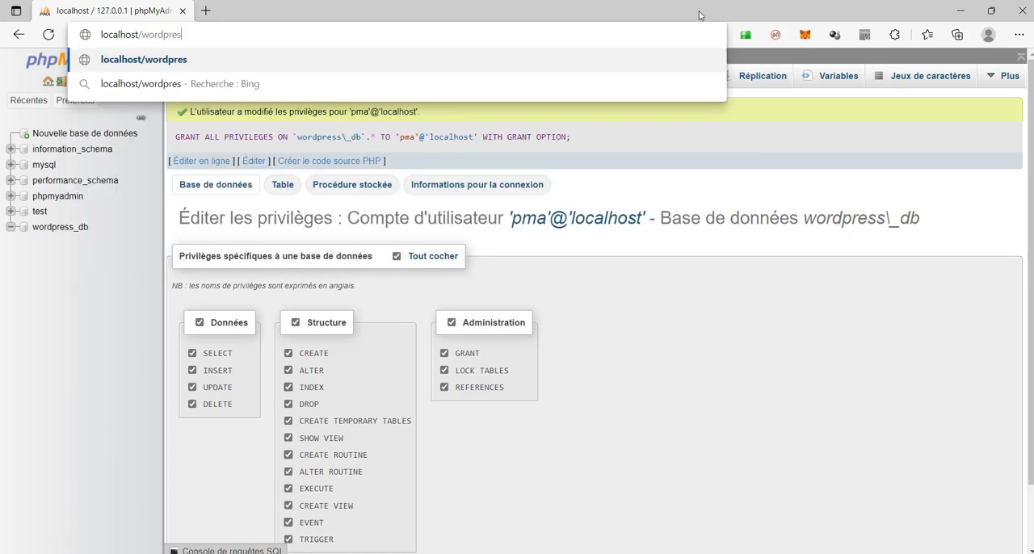
text(s)
key(Return)
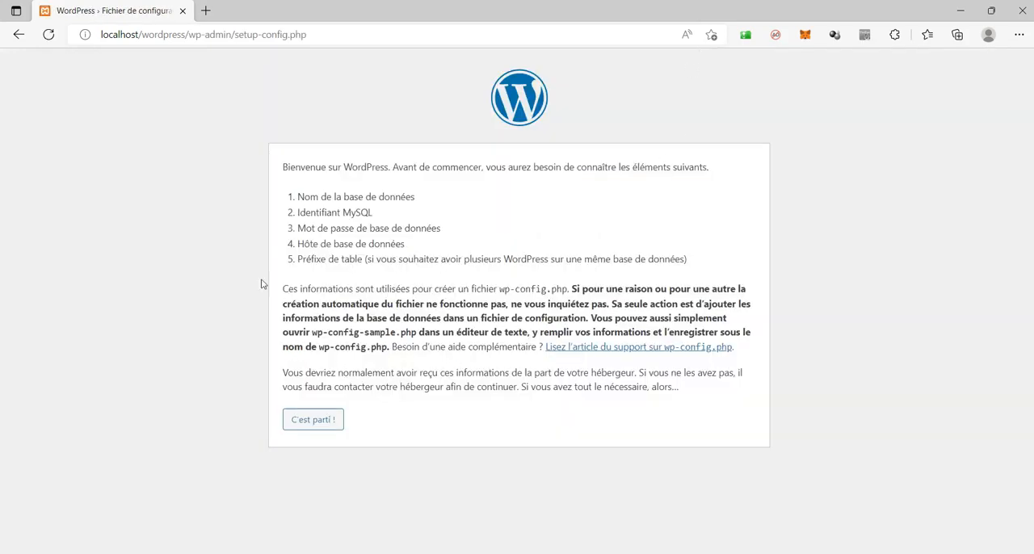
- Start the WordPress configuration and set the database name to wordpress_db and the MySQL user name to admin
click(312, 421)
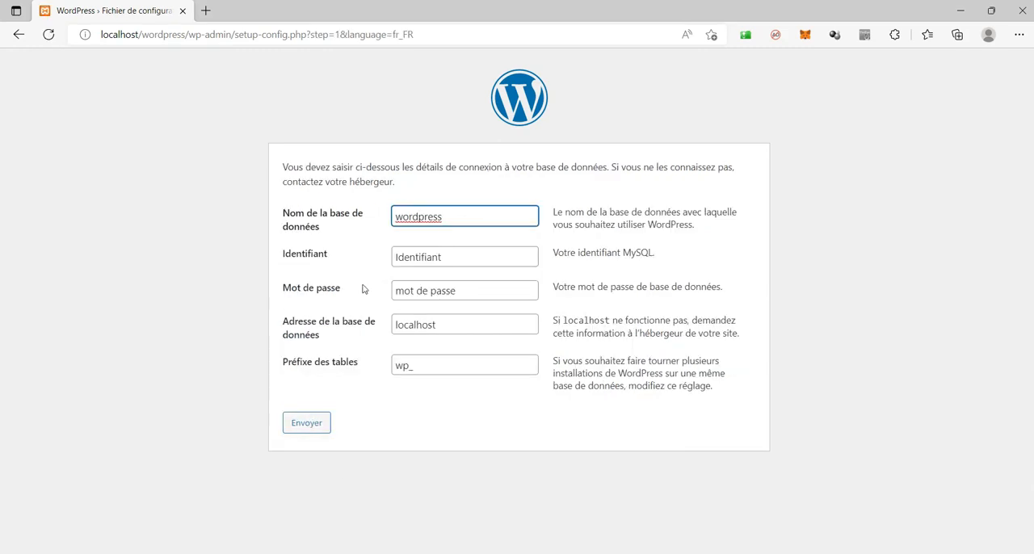
click(465, 216)
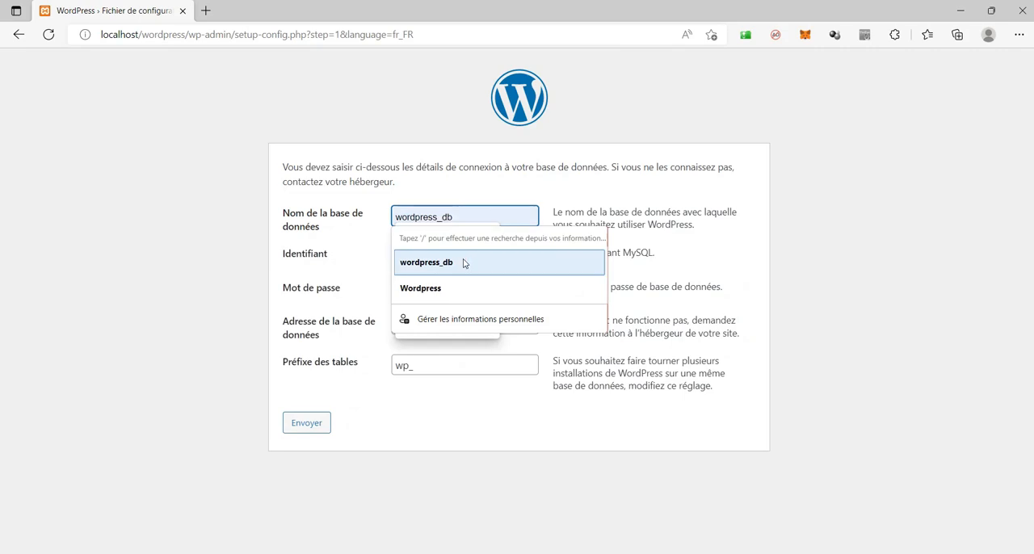
click(463, 259)
double_click(429, 260)
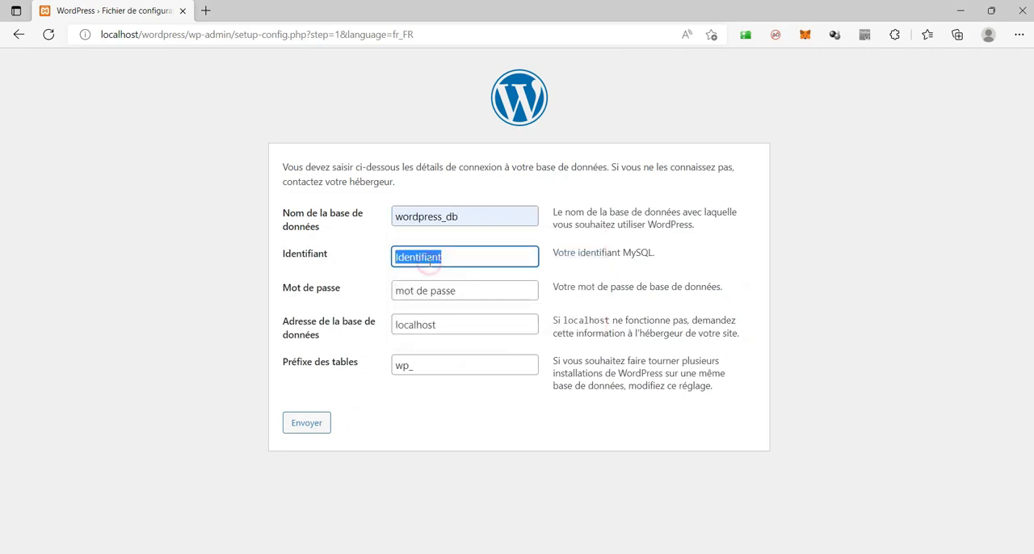
text(admin)
- Enter the database password and submit the connection details, keeping the default database host and table prefix
key(Tab)
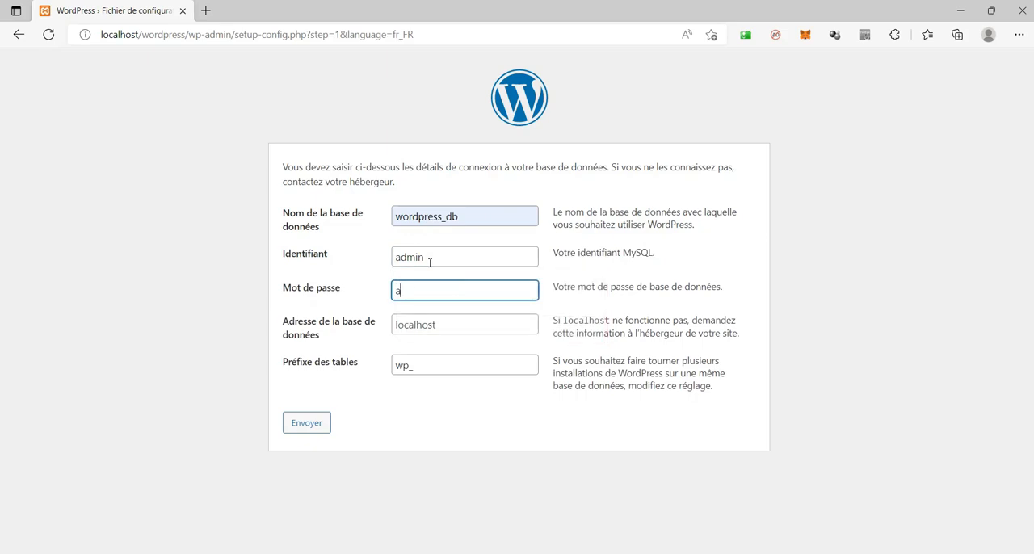
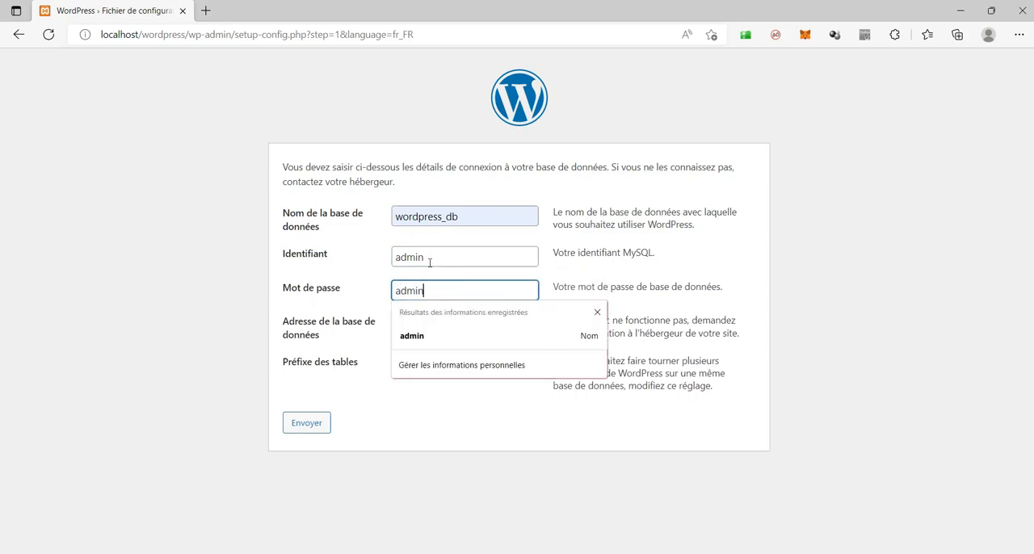
key(Tab)
key(Tab)
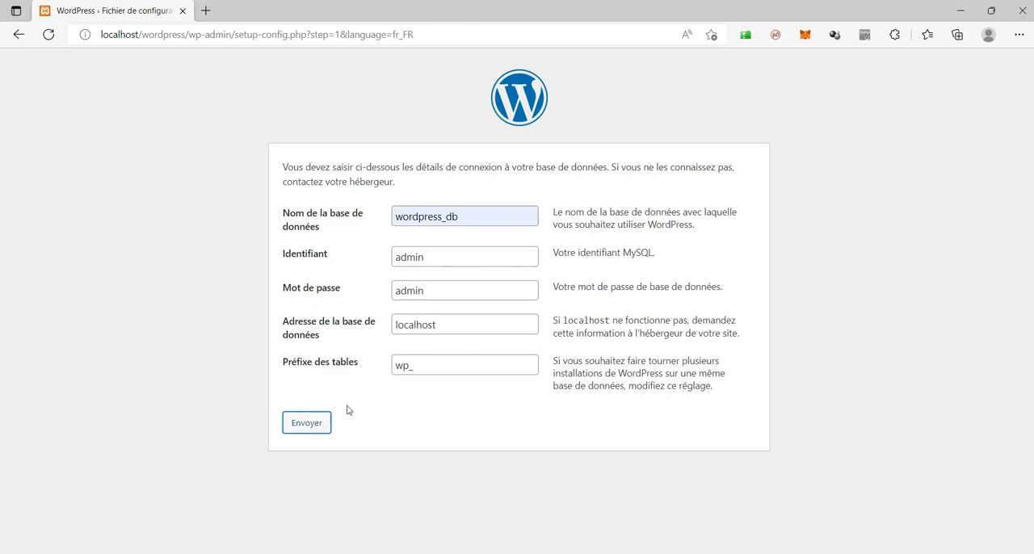
click(309, 426)
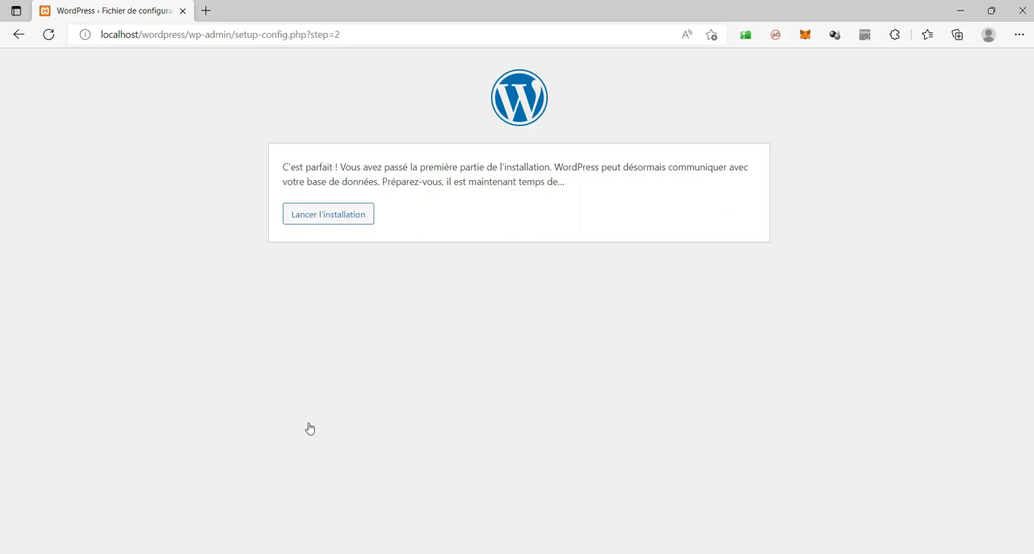
- Launch the installation and set the site title to FREEHZAIX and the user name to admin
click(338, 224)
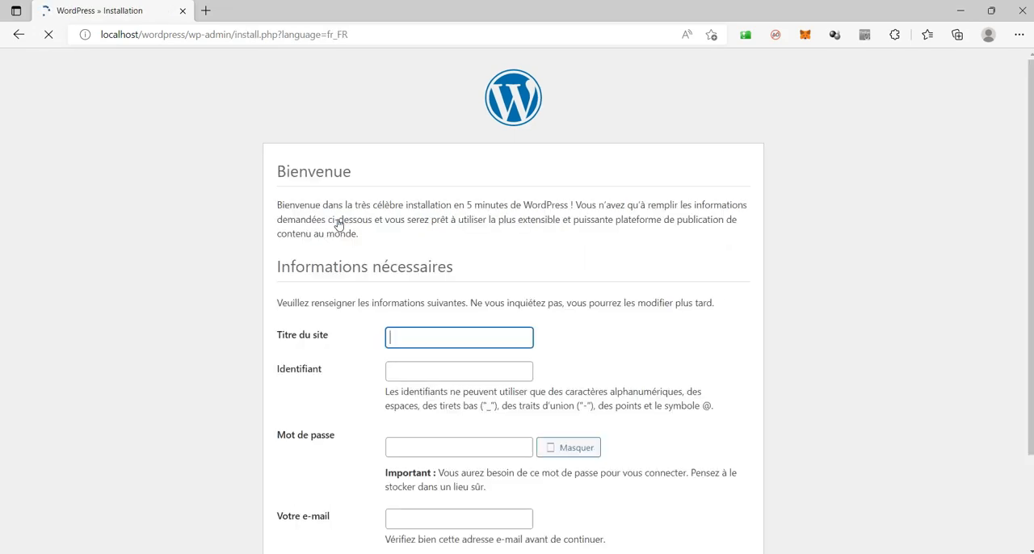
click(466, 341)
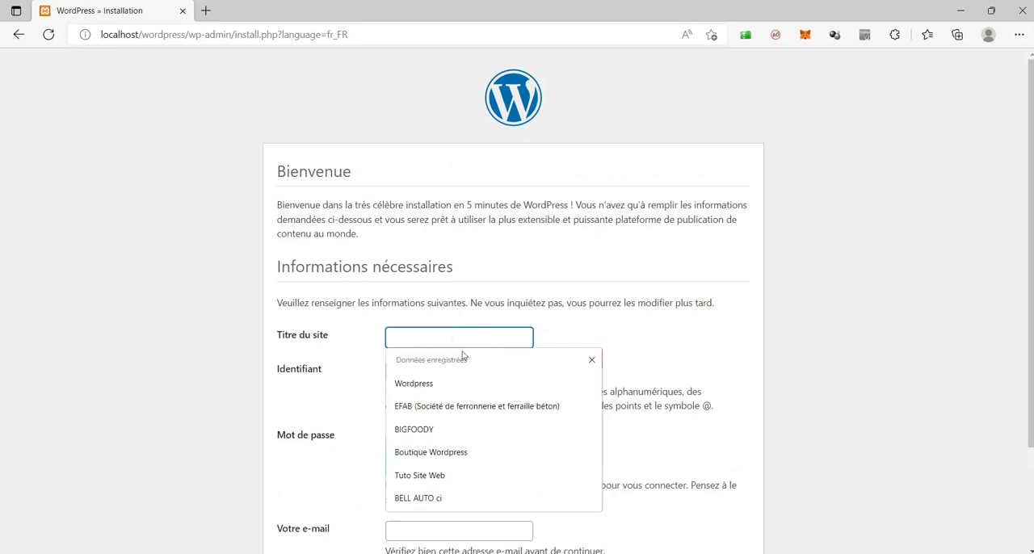
click(457, 339)
text(FREE)
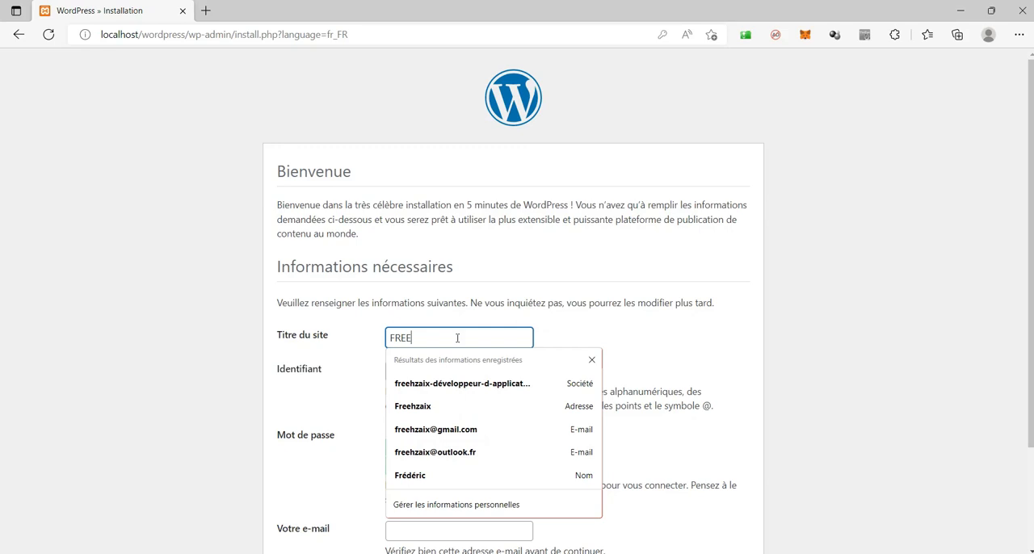
text(HZAIX)
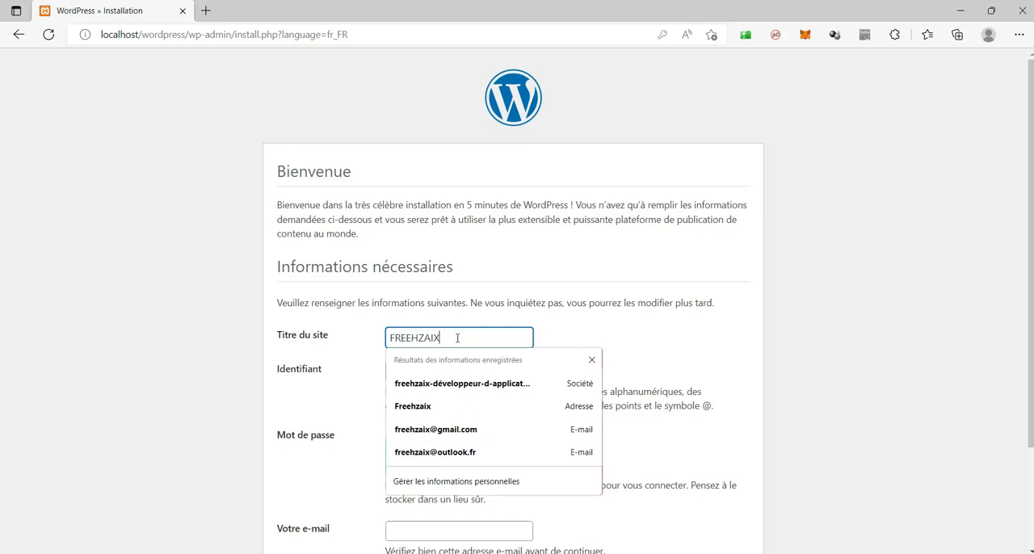
key(Tab)
text(admi)
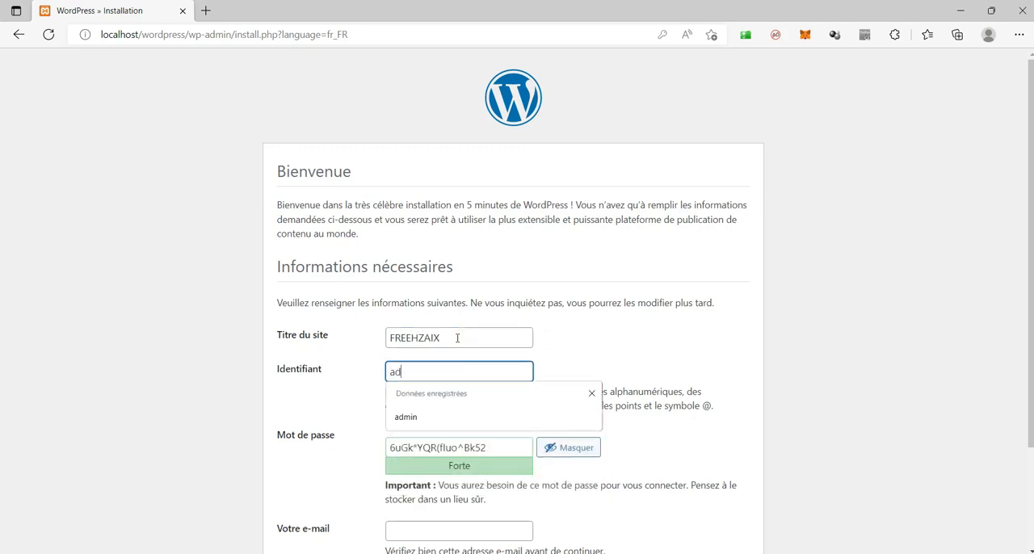
- Replace the suggested site password with the chosen account password
key(Tab)
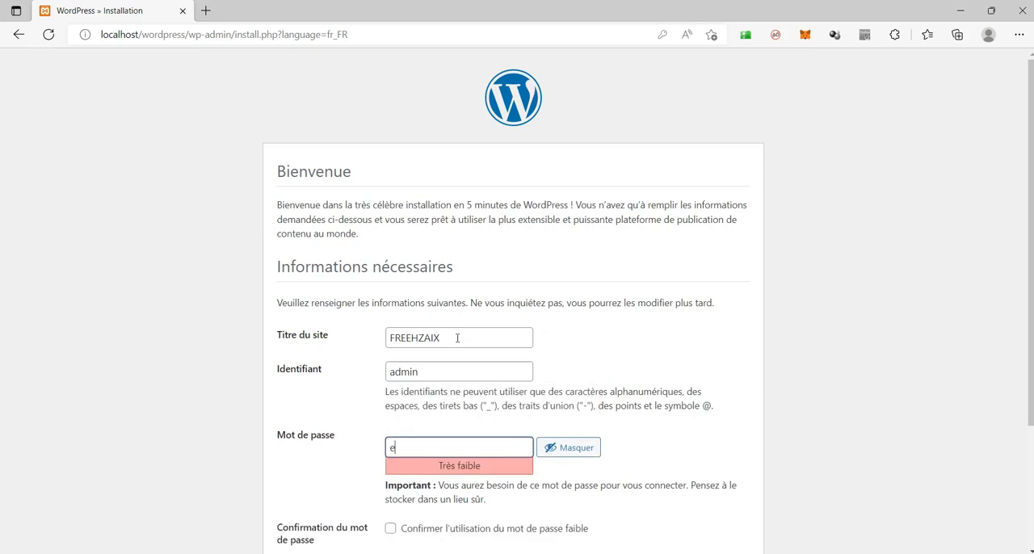
key(Tab)
- Confirm the use of a weak password and fill in the administrator's e-mail address
scroll(458, 338, down, 1)
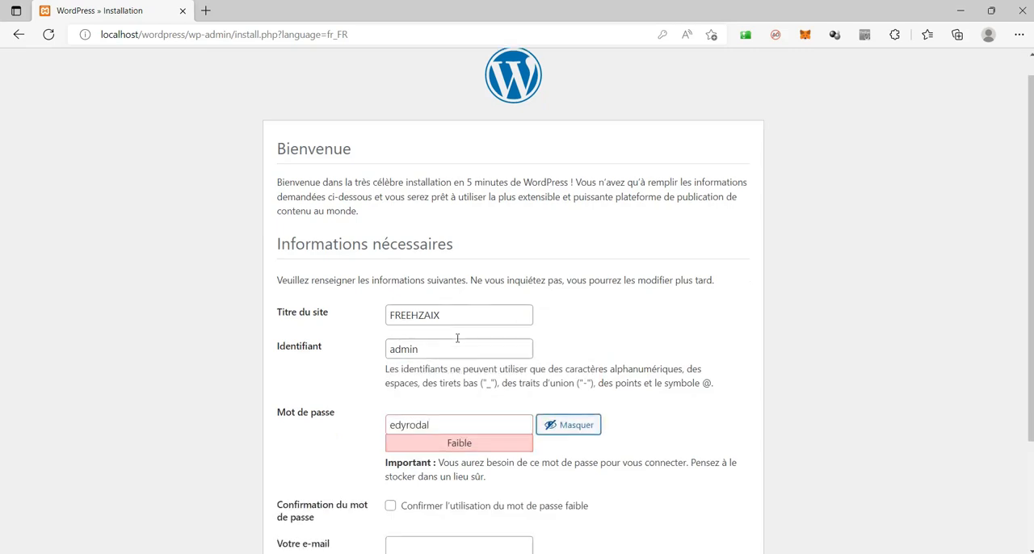
scroll(457, 338, down, 2)
click(456, 375)
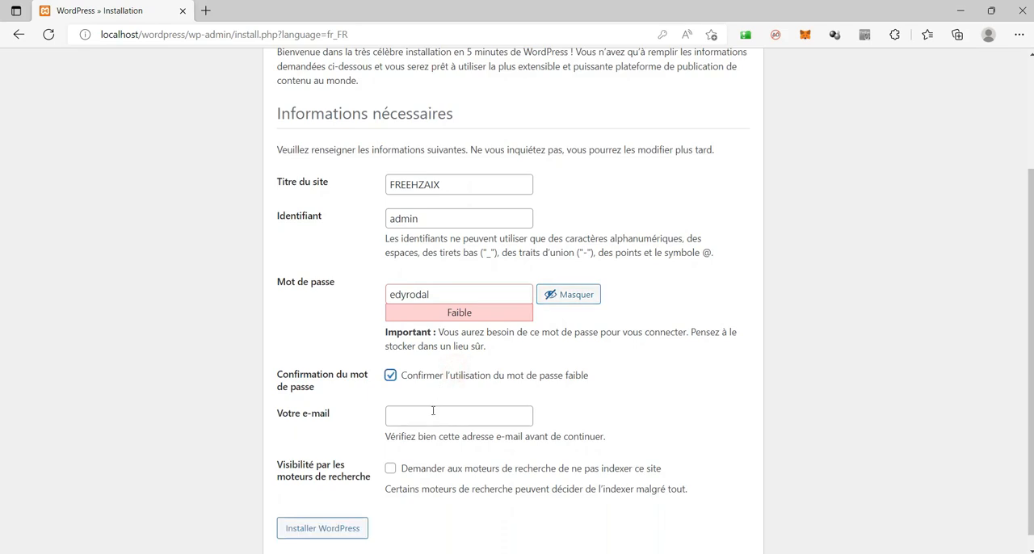
click(433, 414)
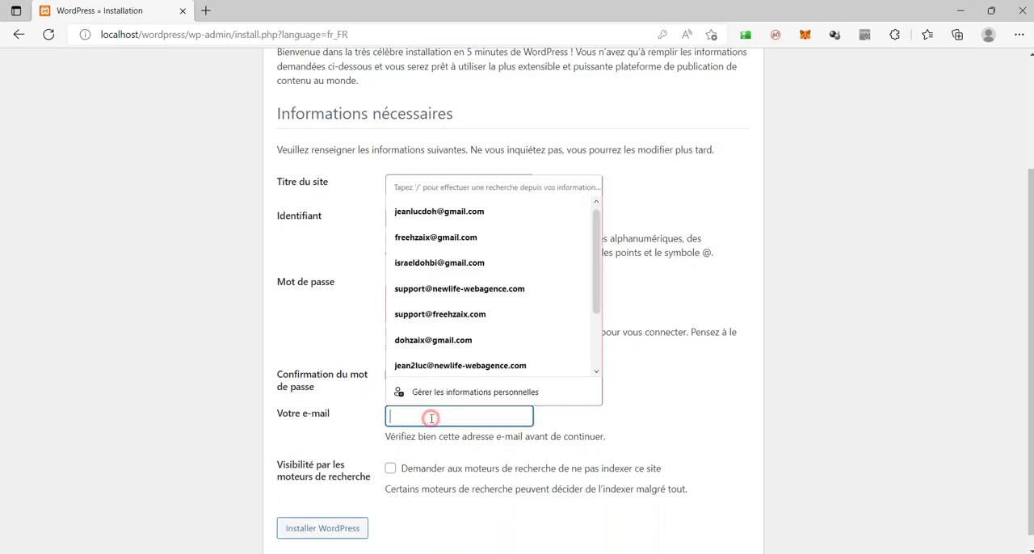
click(465, 235)
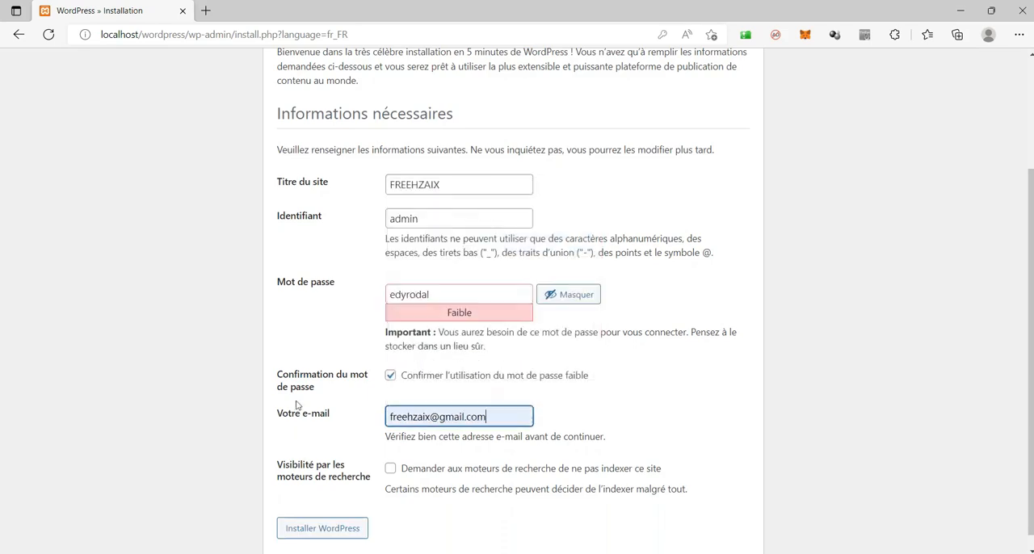
- Ask search engines not to index the site and install WordPress
click(471, 471)
scroll(473, 469, down, 1)
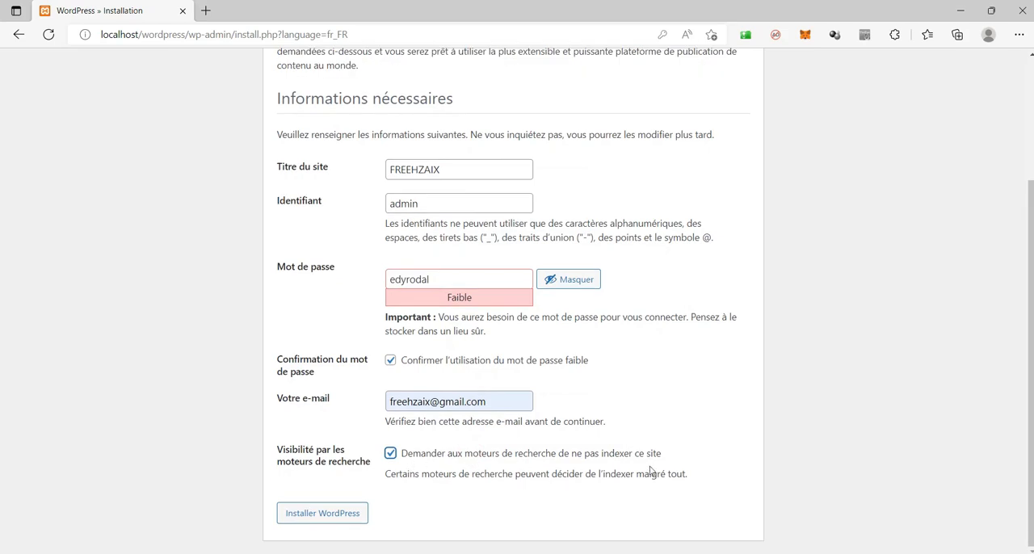
click(314, 518)
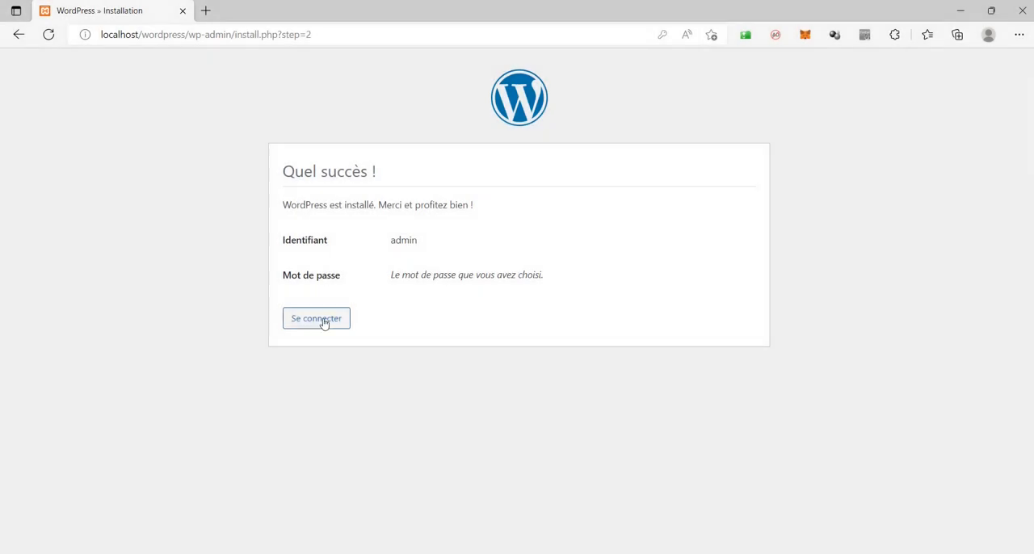
- Log in to the new WordPress site as admin with the account password
click(323, 322)
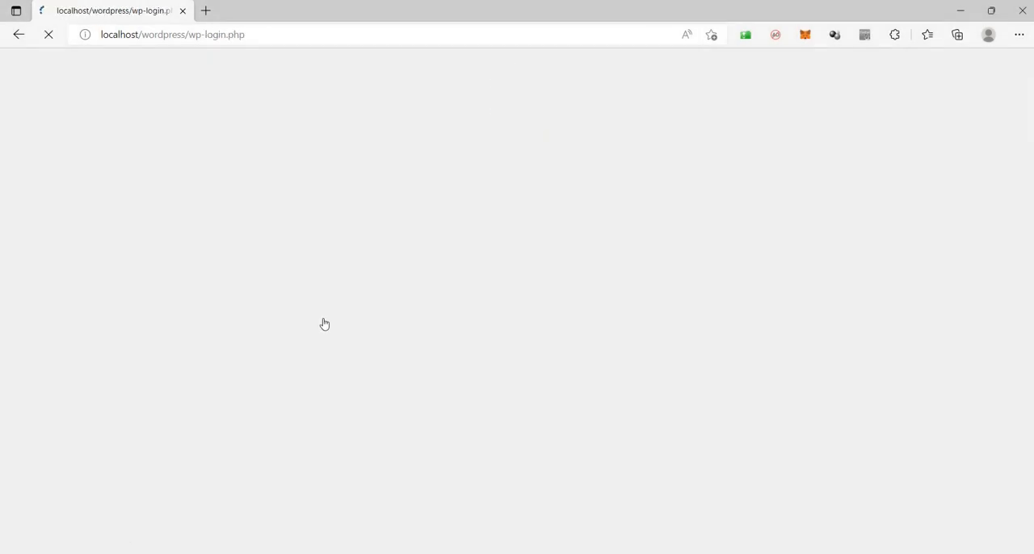
click(495, 217)
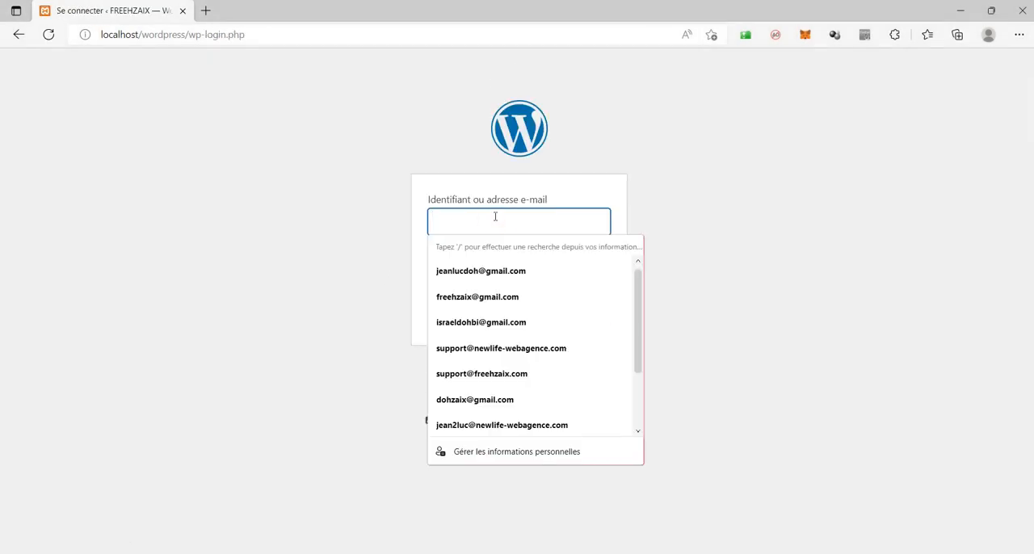
text(a)
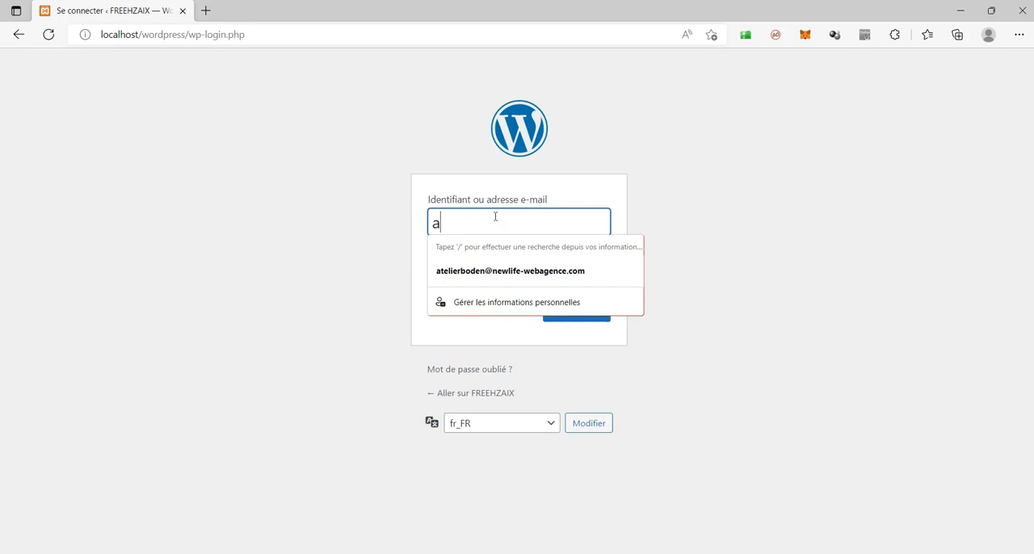
text(dmin)
key(Tab)
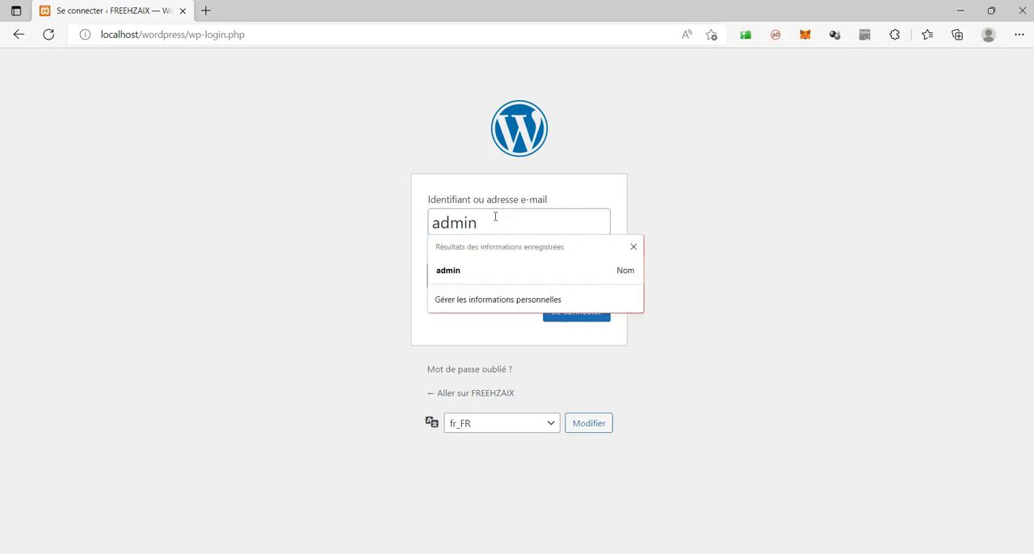
text(******)
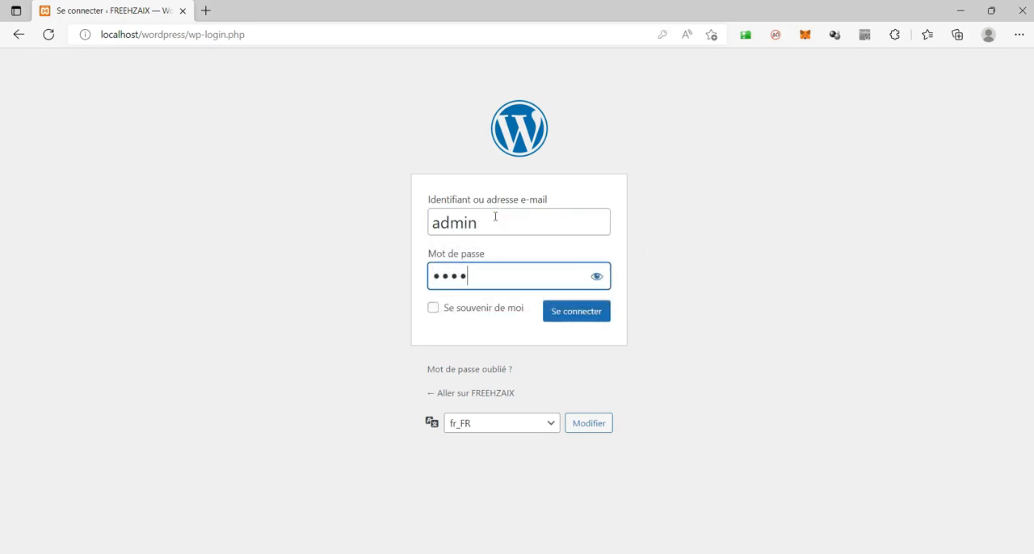
text(**)
click(600, 318)
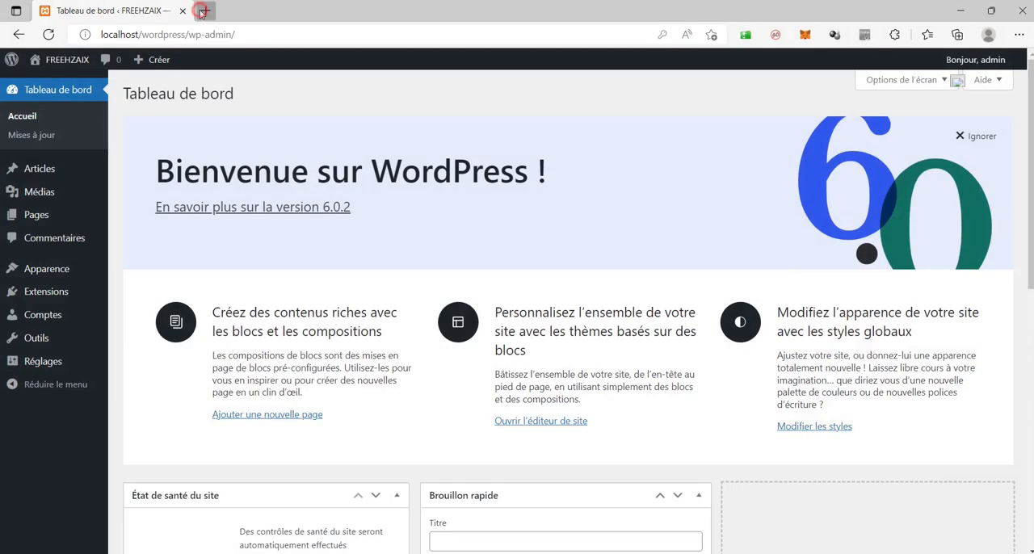
- Open the iFastNet premium hosting page in a new browser tab
click(205, 10)
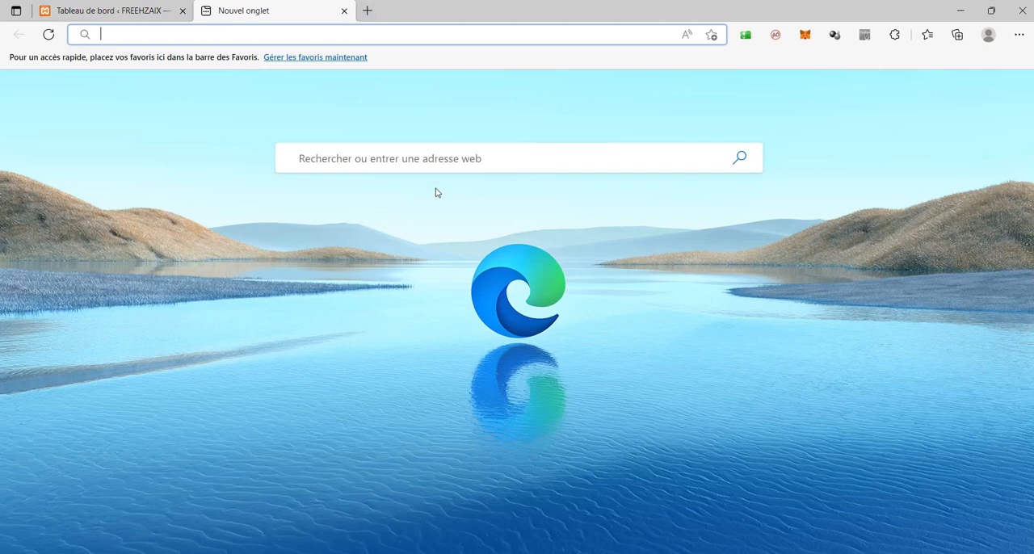
text(if)
key(Return)
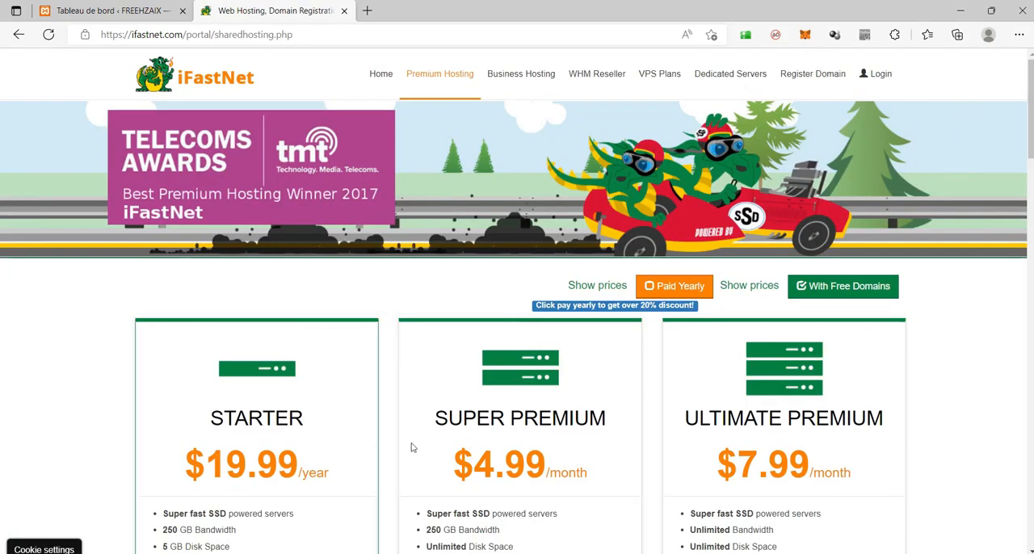
- Examine the features and prices of the Starter, Super Premium and Ultimate Premium hosting plans
scroll(432, 372, down, 4)
scroll(748, 409, up, 4)
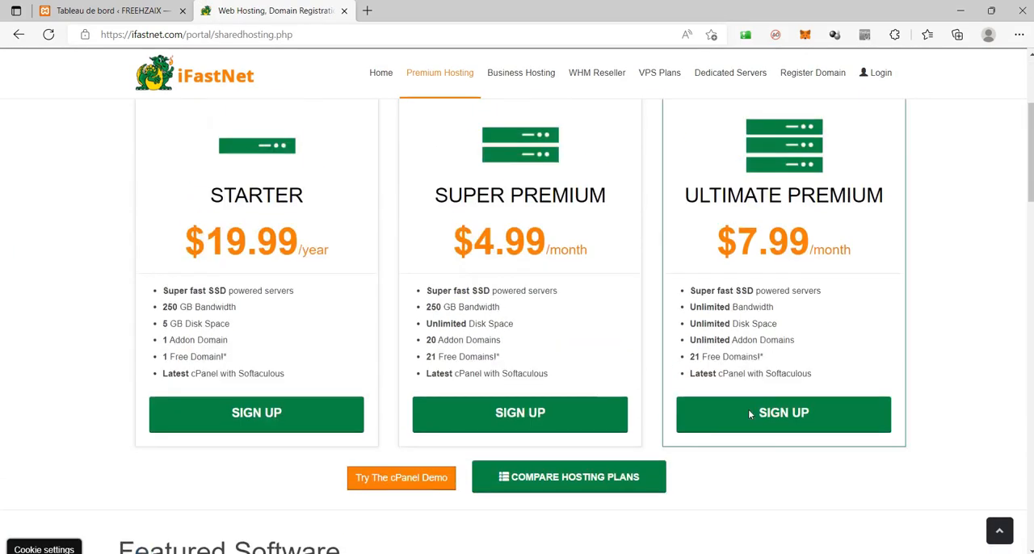
scroll(750, 411, down, 4)
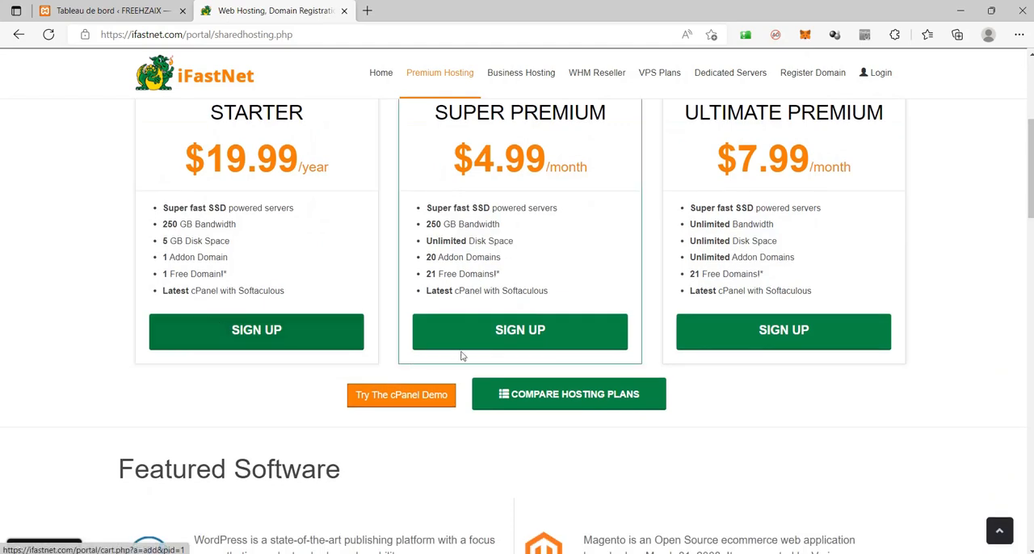
scroll(284, 183, up, 1)
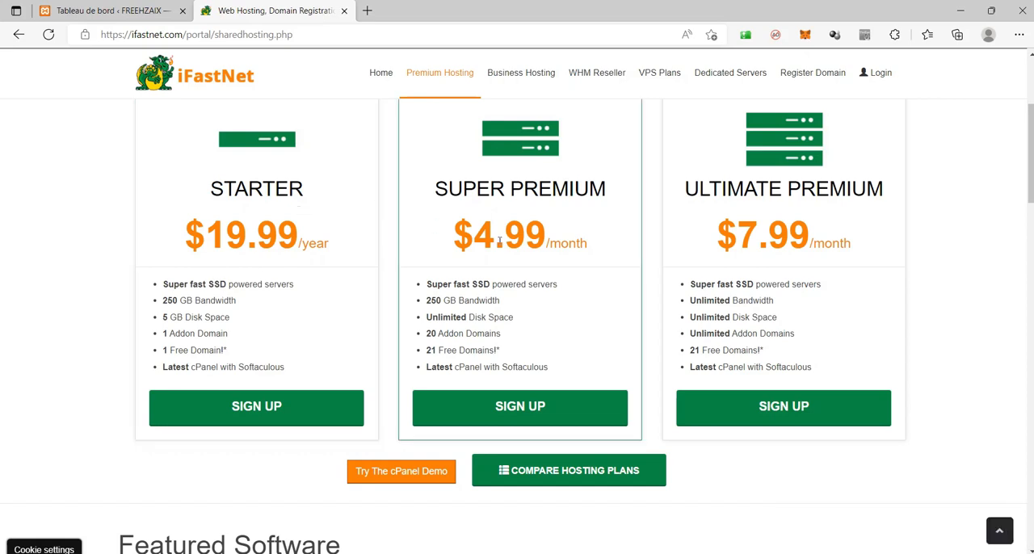
scroll(521, 288, down, 1)
scroll(522, 287, down, 3)
scroll(521, 287, up, 6)
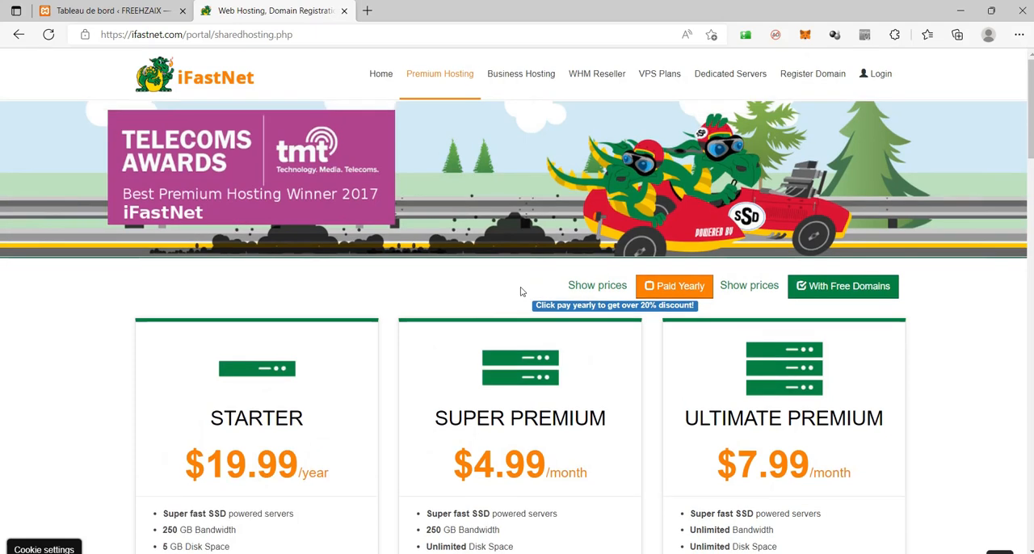
- Log in to the iFastNet client area with the saved credentials, completing the reCAPTCHA check
click(884, 78)
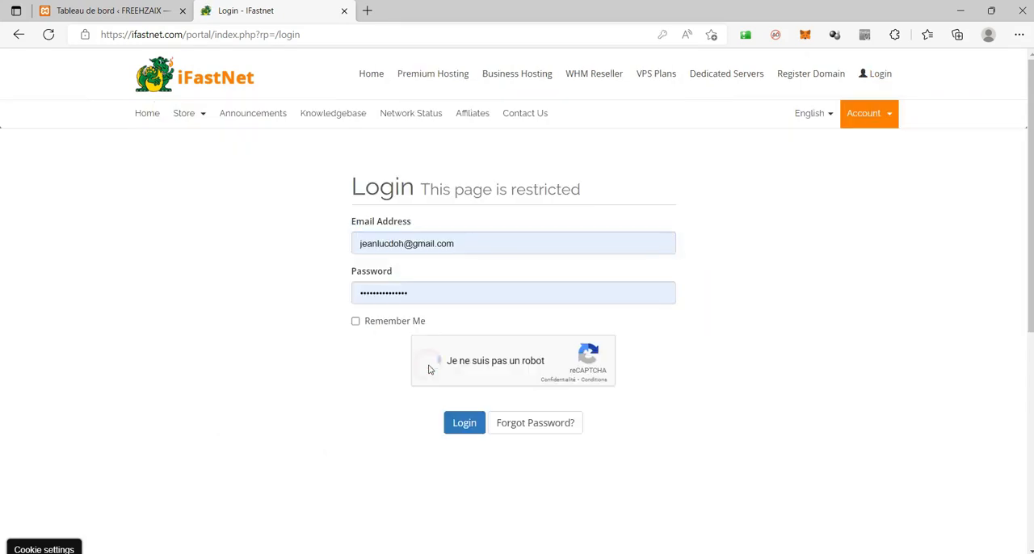
click(430, 361)
click(465, 424)
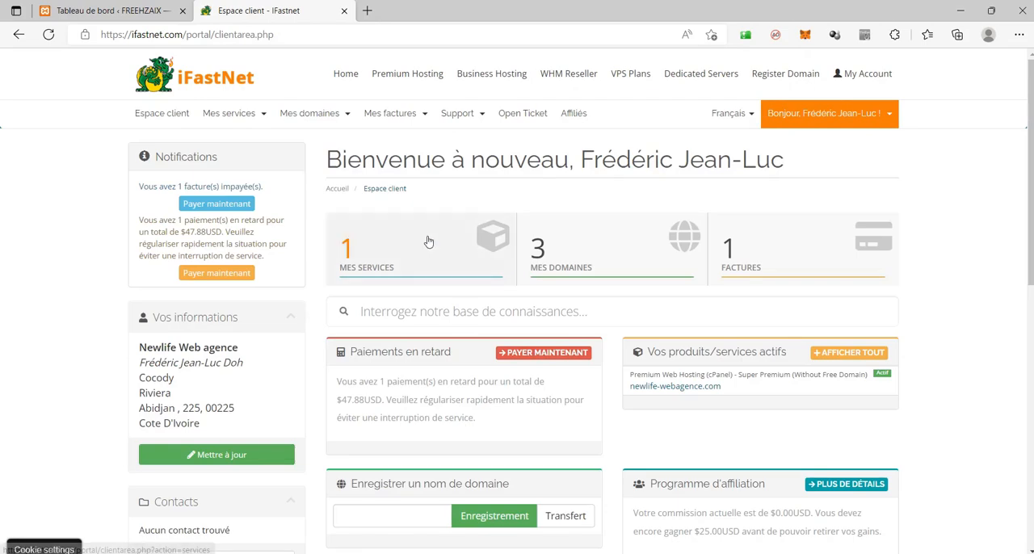
- Open the active Super Premium hosting service and connect to its cPanel
click(426, 246)
scroll(503, 401, down, 1)
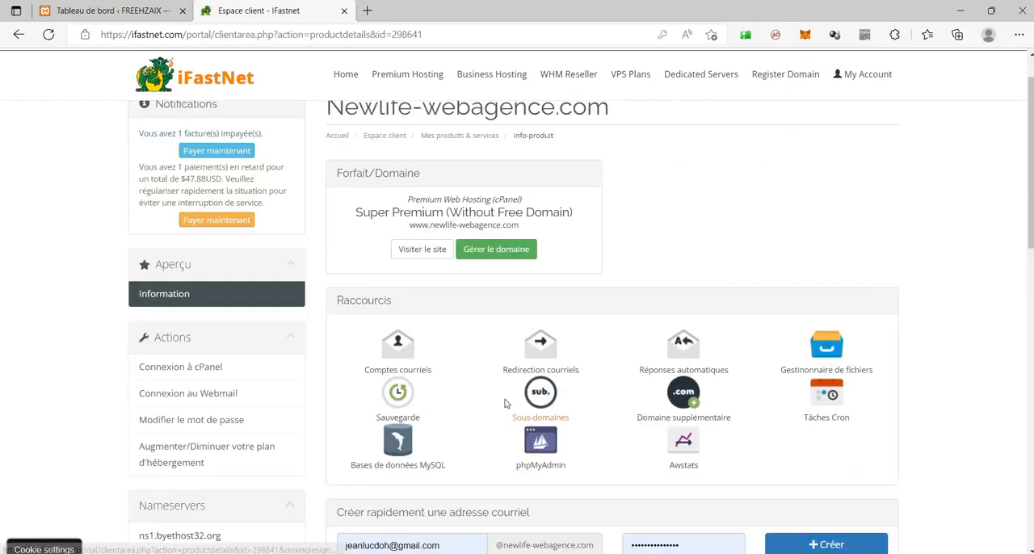
click(207, 344)
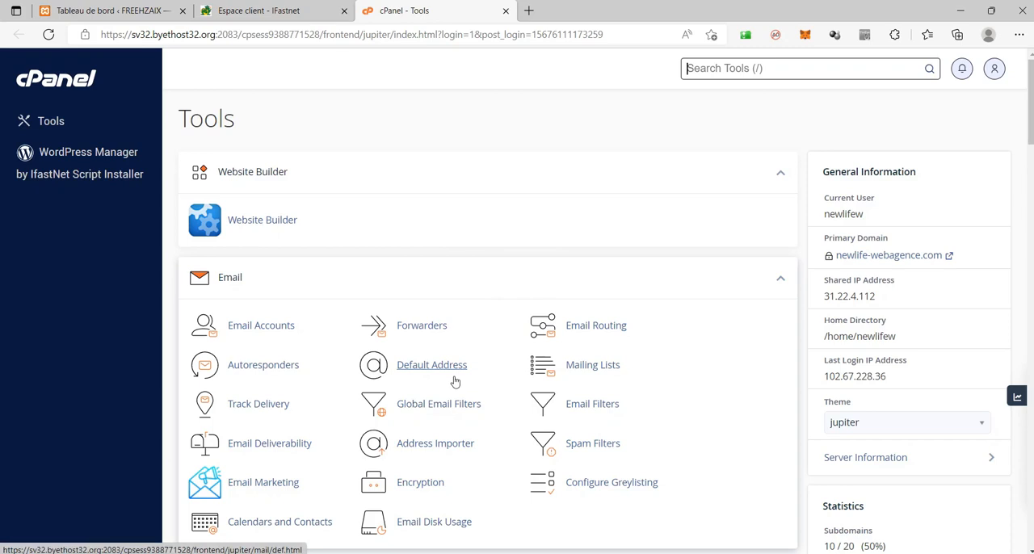
- Open WordPress Manager by IfastNet Script Installer from cPanel's Software section
scroll(716, 331, down, 2)
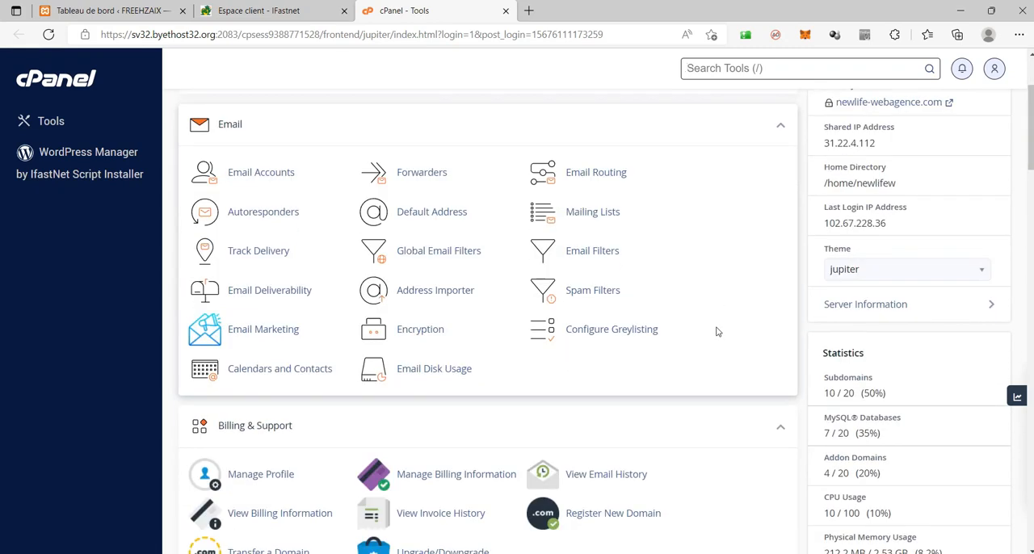
scroll(716, 331, down, 10)
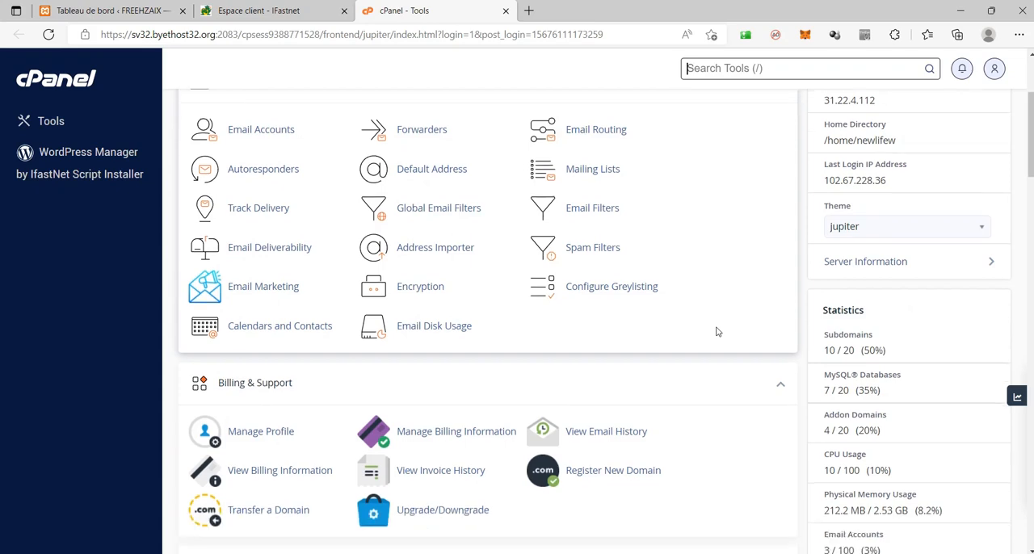
scroll(715, 331, down, 6)
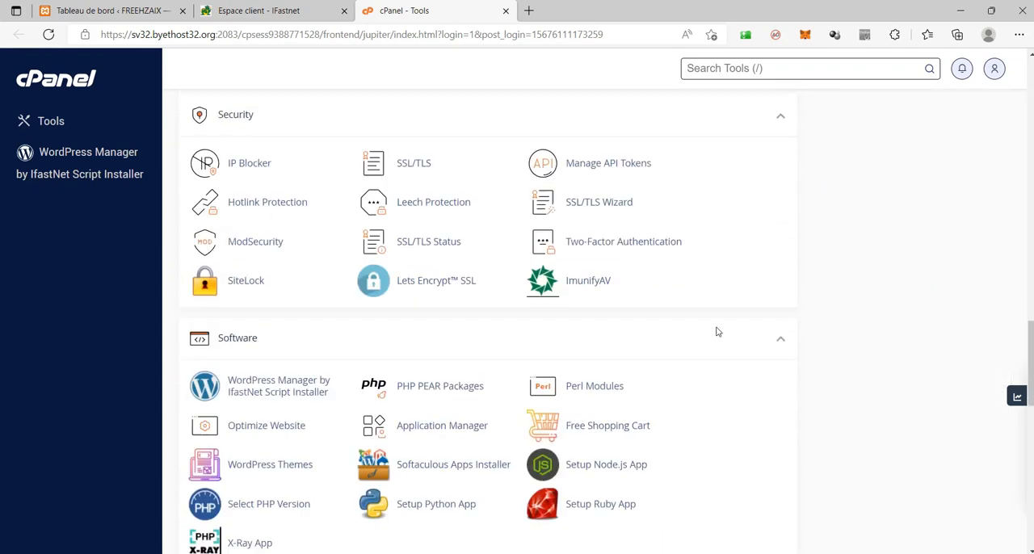
scroll(716, 340, down, 2)
scroll(716, 339, up, 4)
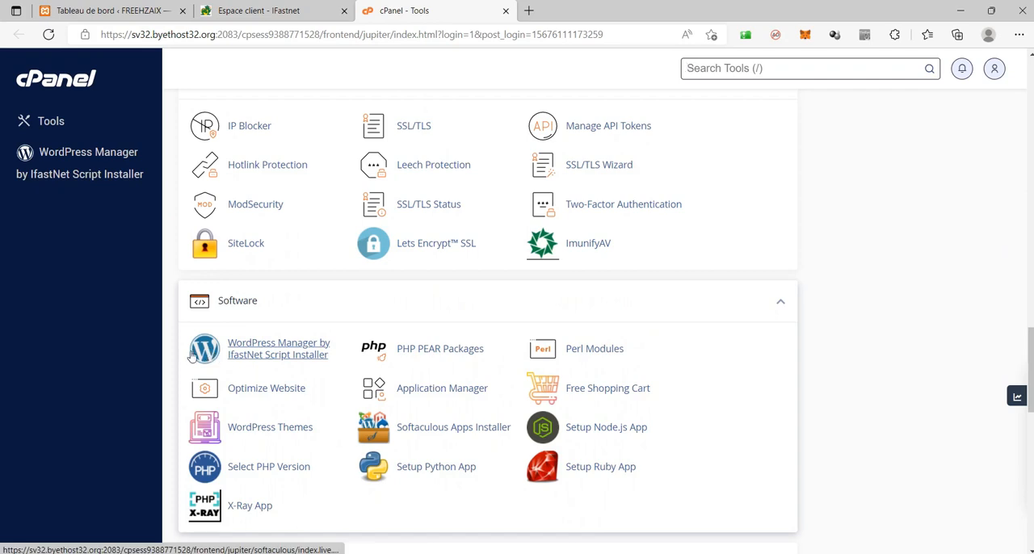
click(270, 346)
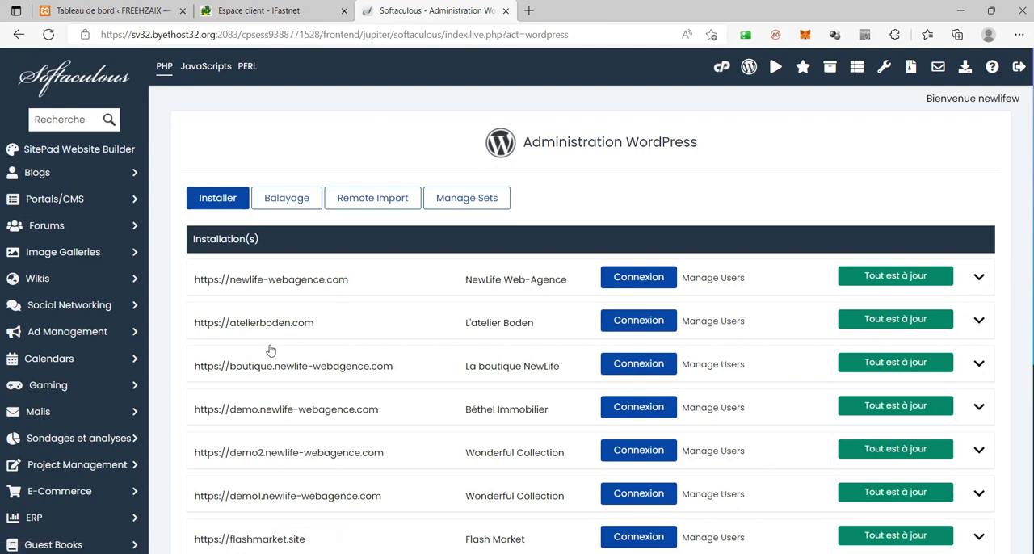
- Choose WordPress among the Softaculous blog applications and open its installation form
click(77, 178)
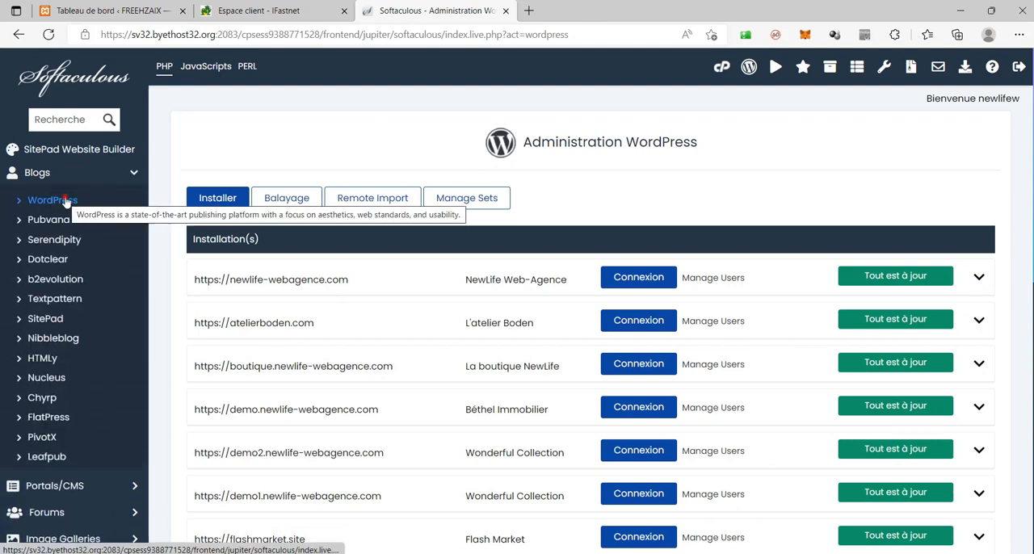
click(66, 202)
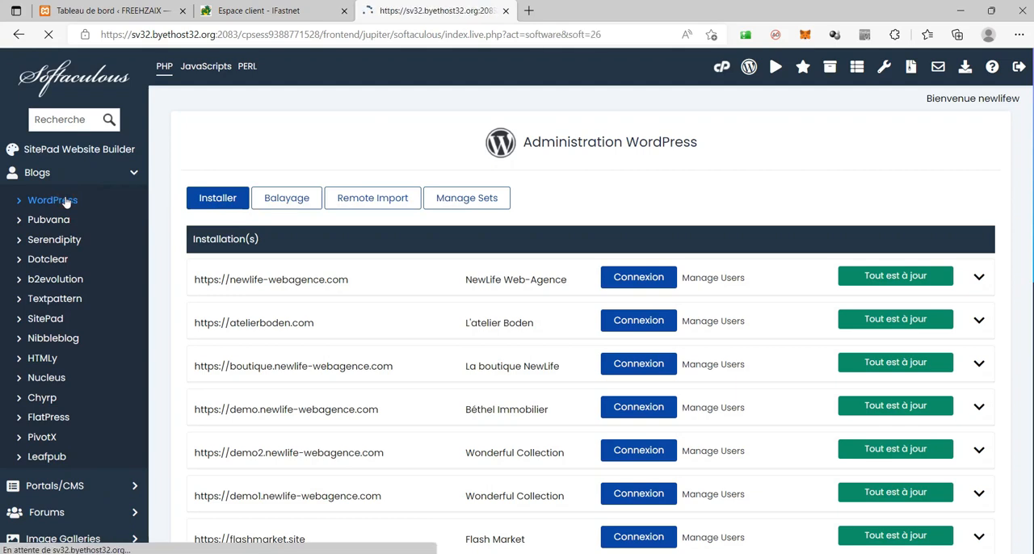
scroll(361, 267, down, 2)
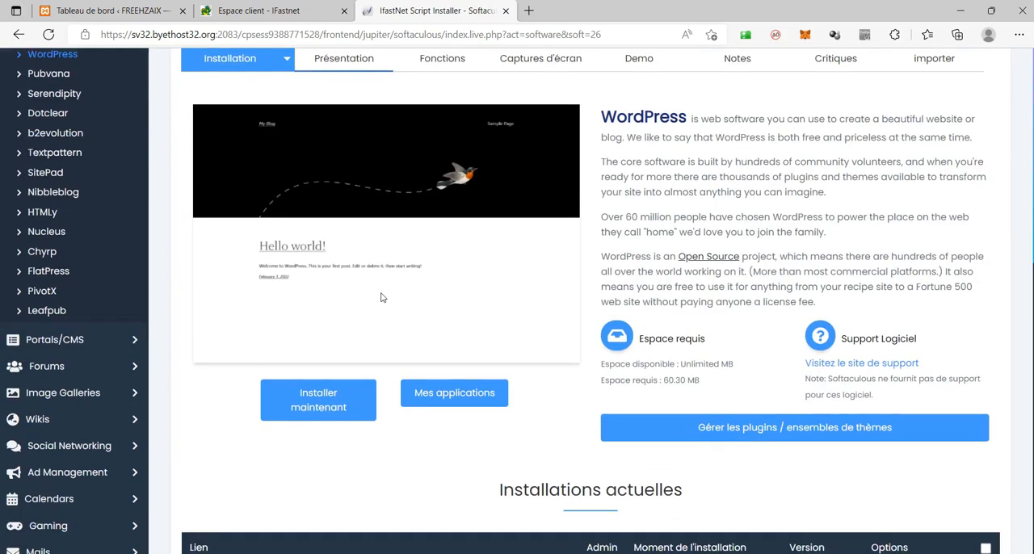
click(303, 385)
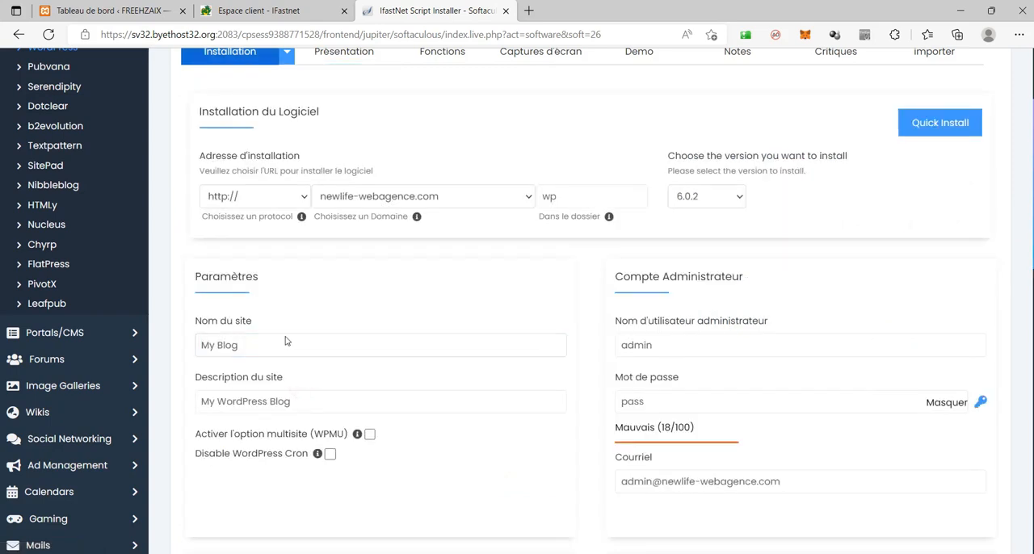
click(389, 197)
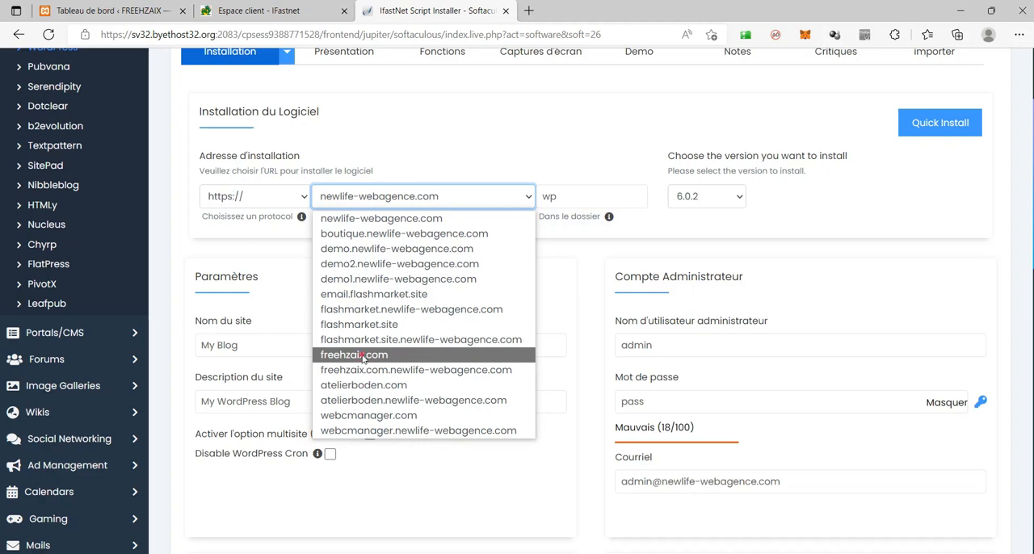
click(363, 356)
click(266, 199)
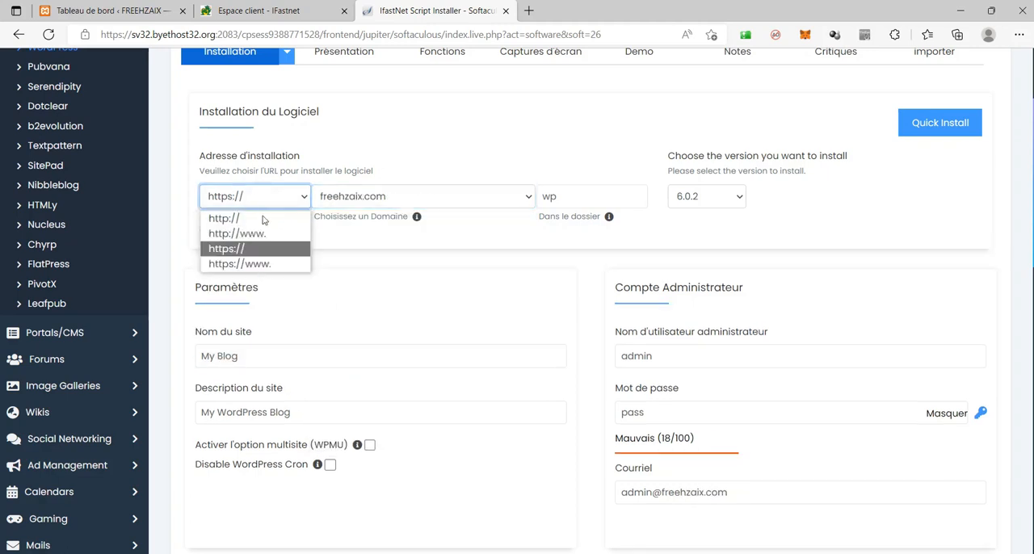
click(257, 264)
click(563, 196)
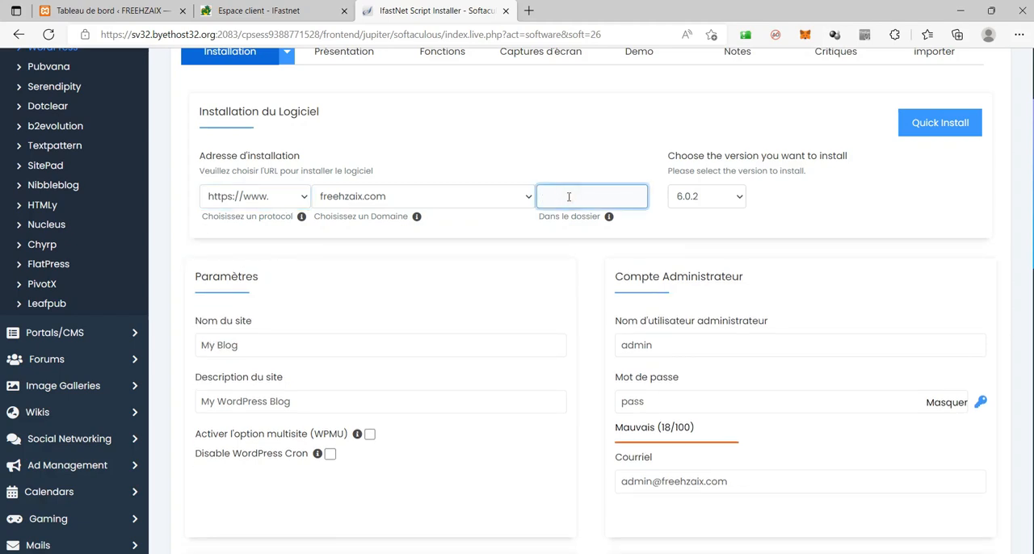
click(594, 129)
- Keep admin as the administrator username and enter the administrator account password
click(639, 345)
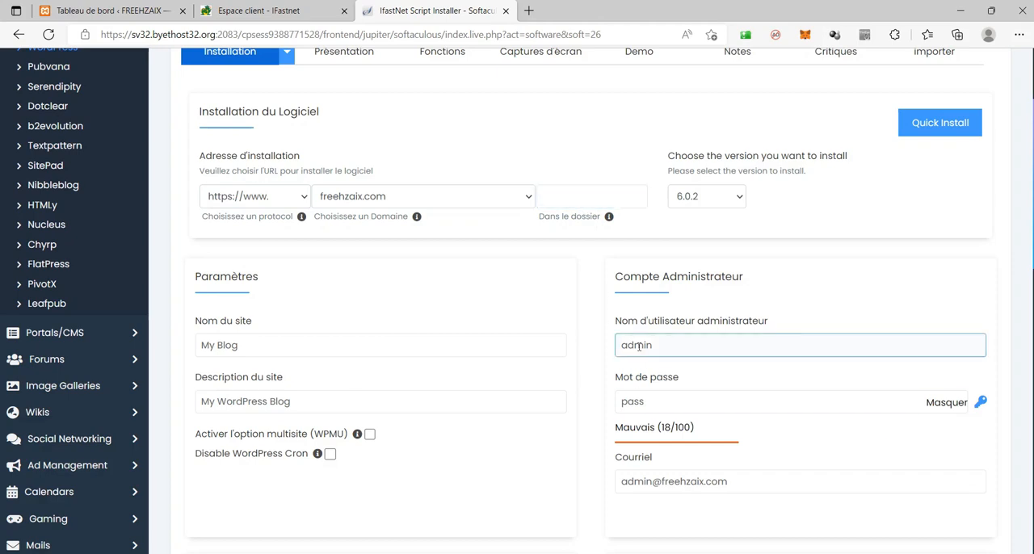
double_click(640, 345)
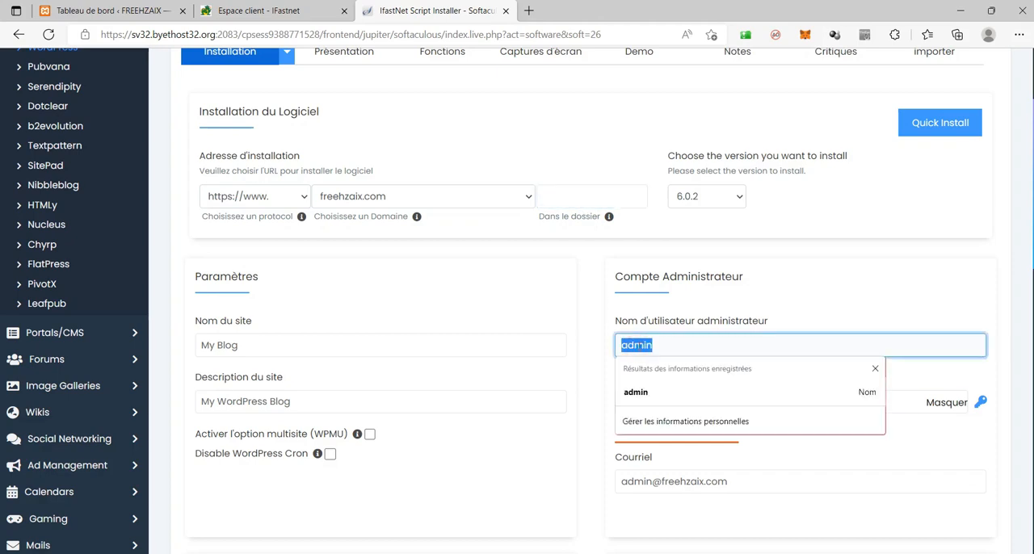
key(Tab)
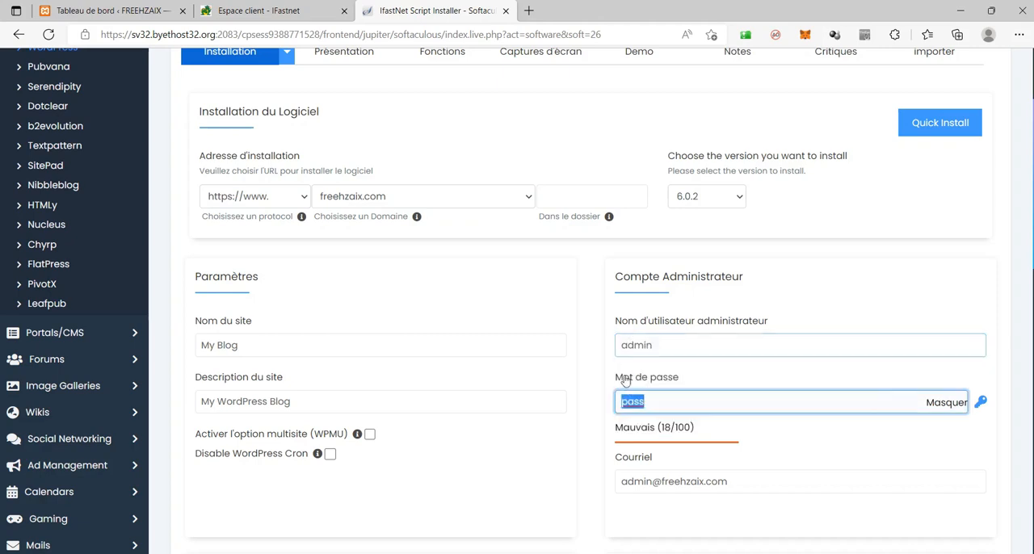
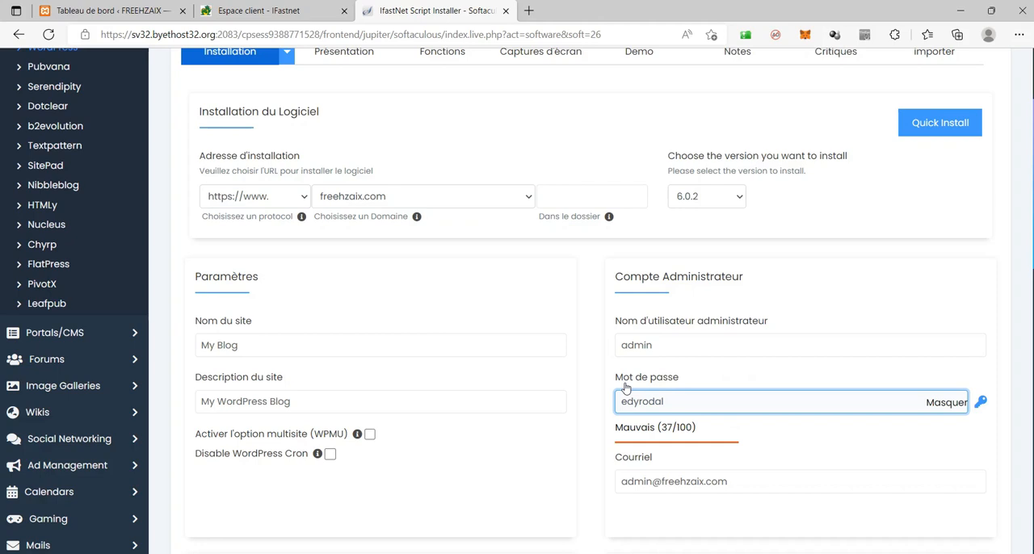
- Replace the mailbox part of the administrator's e-mail address with the support mailbox name
double_click(636, 482)
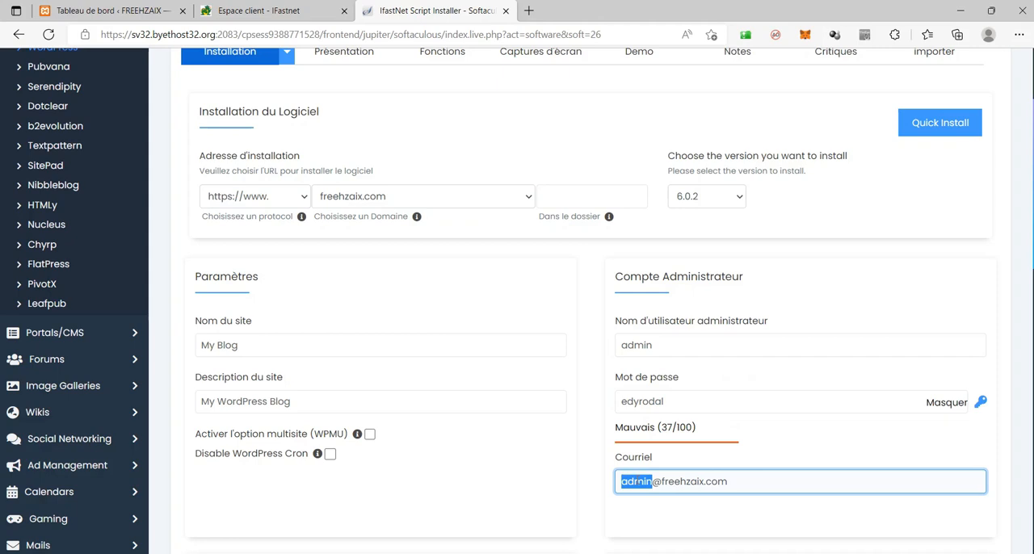
text(suppor)
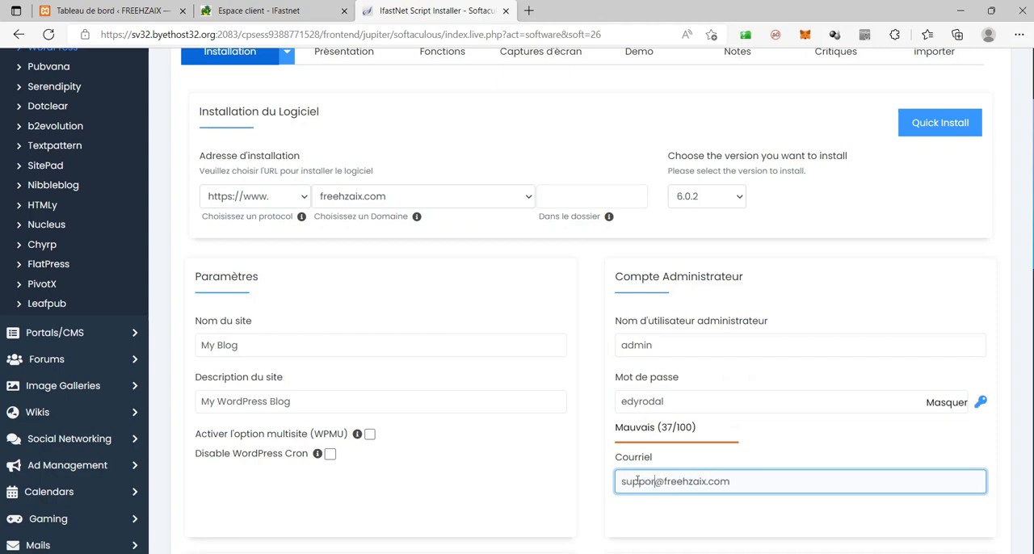
text(t)
click(595, 483)
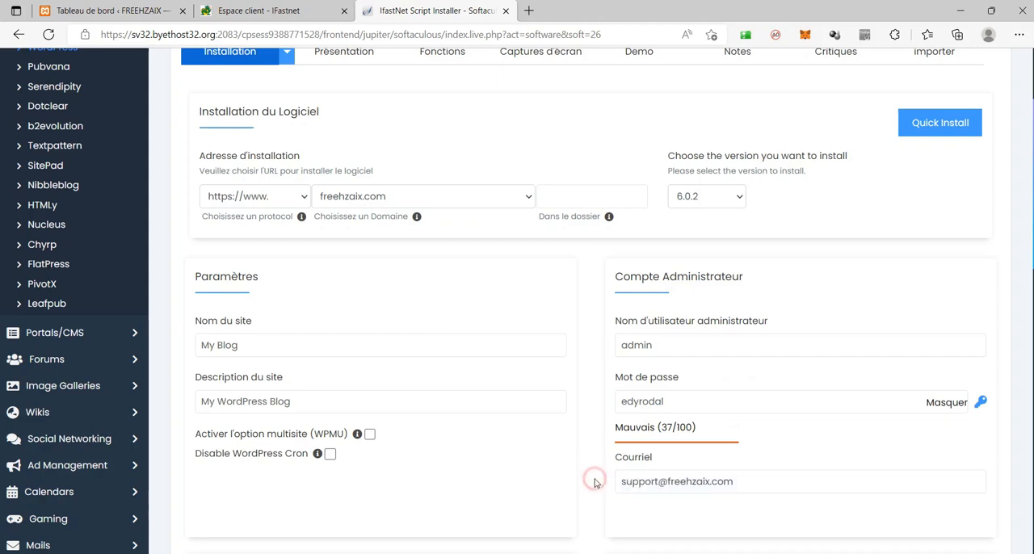
- Keep the default site name, description and French language, and run the WordPress 6.0.2 installation
click(271, 348)
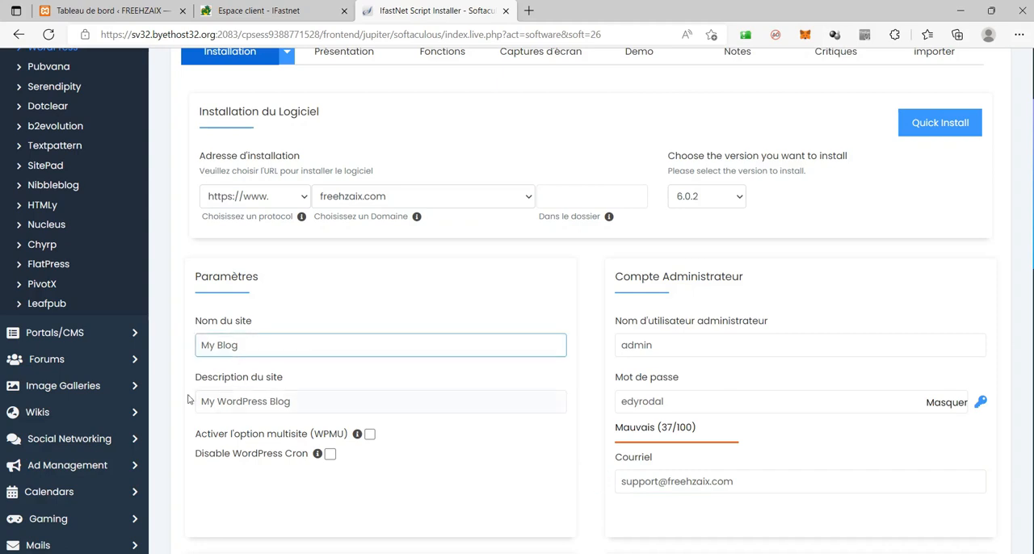
click(108, 9)
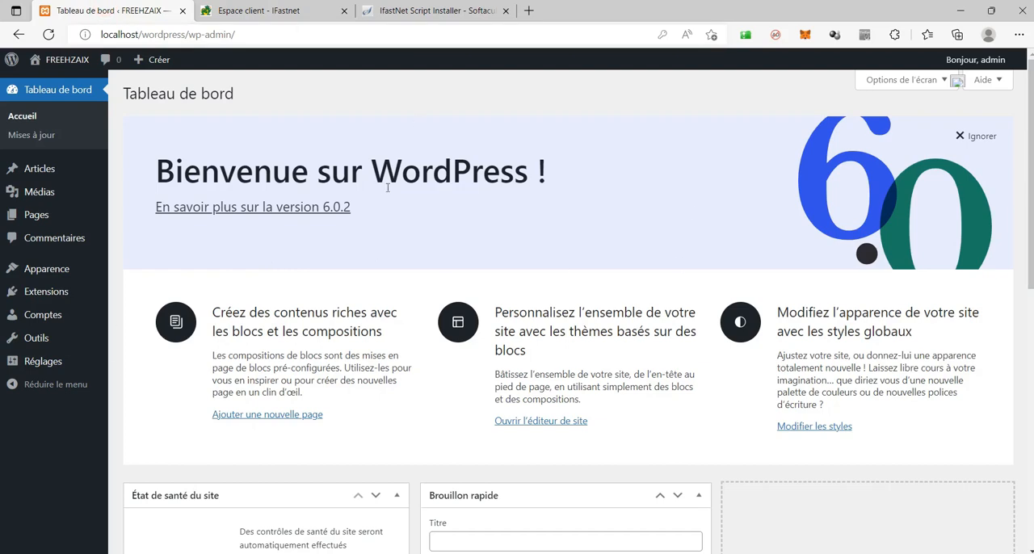
click(433, 11)
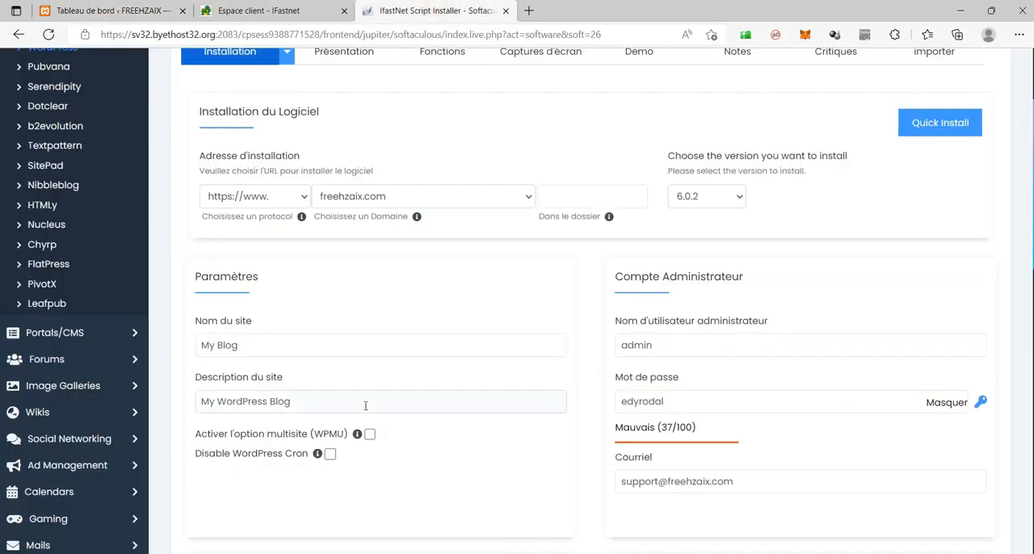
scroll(606, 315, down, 5)
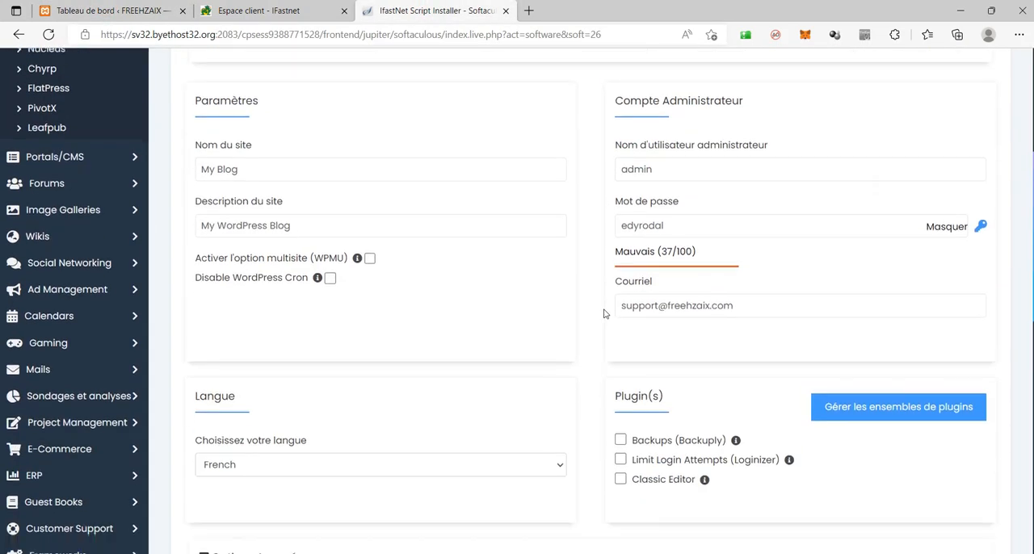
scroll(605, 313, down, 6)
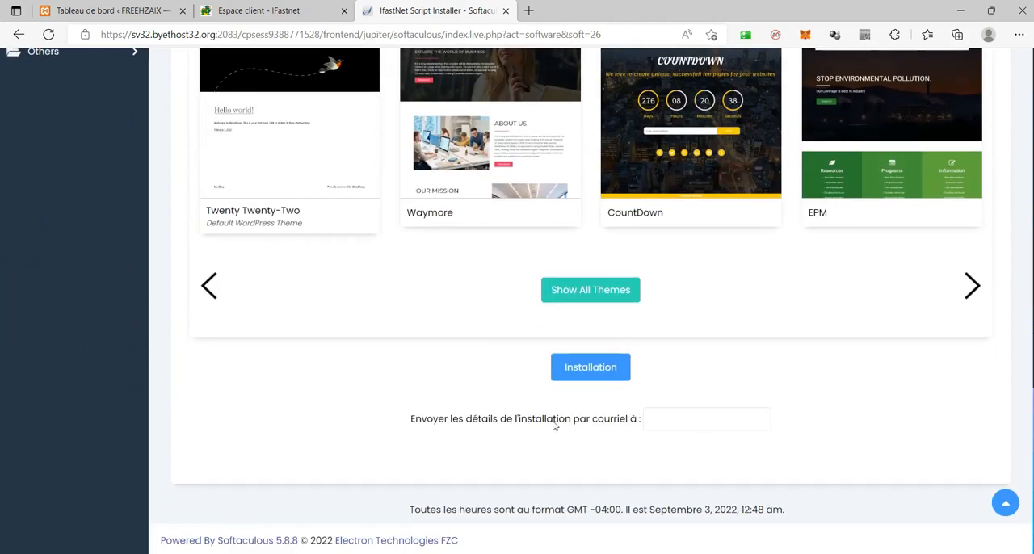
click(583, 370)
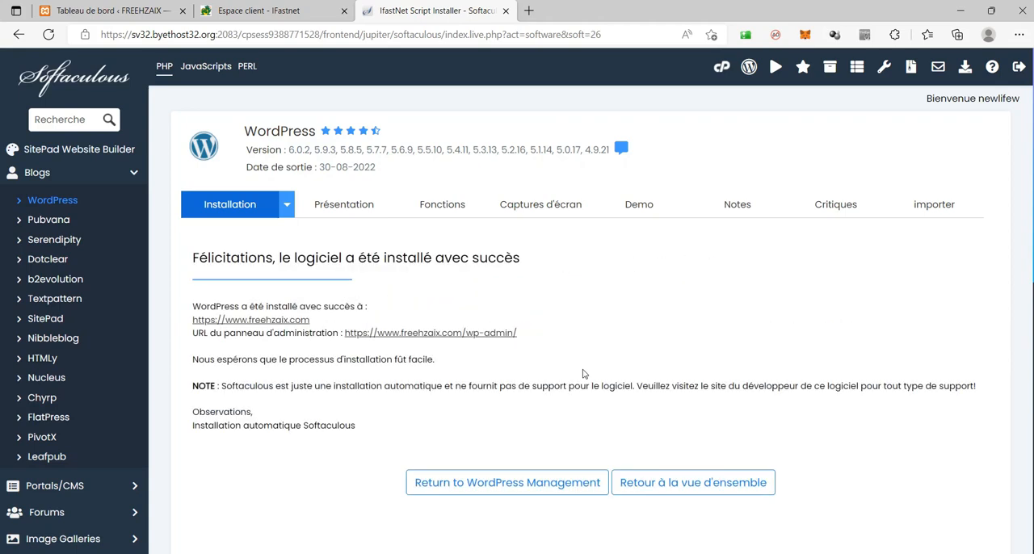
click(443, 334)
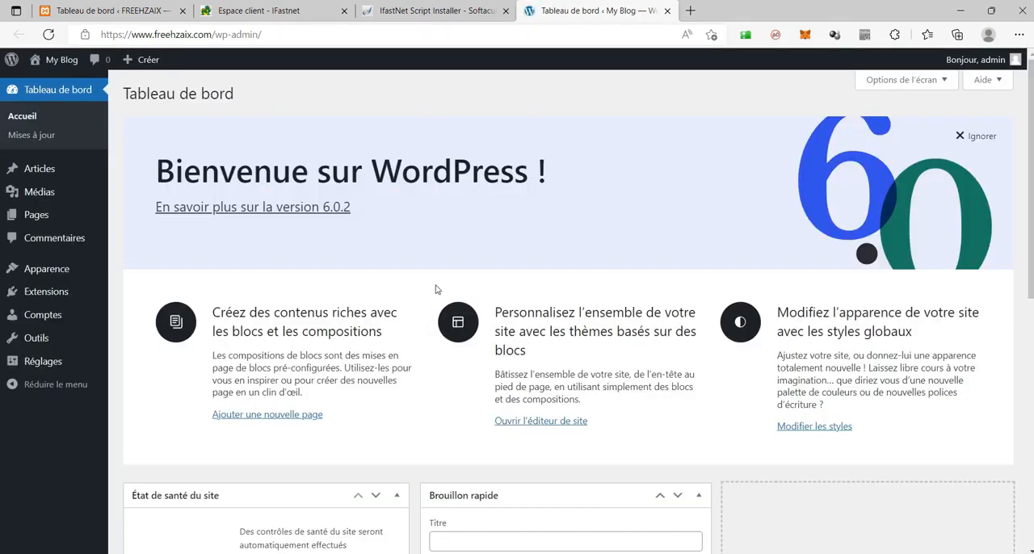
click(506, 11)
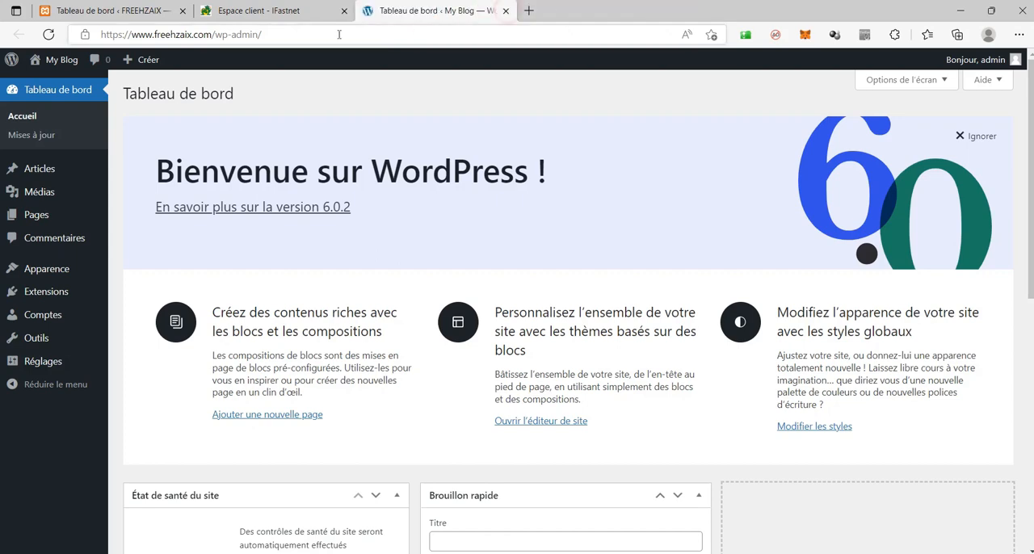
click(344, 11)
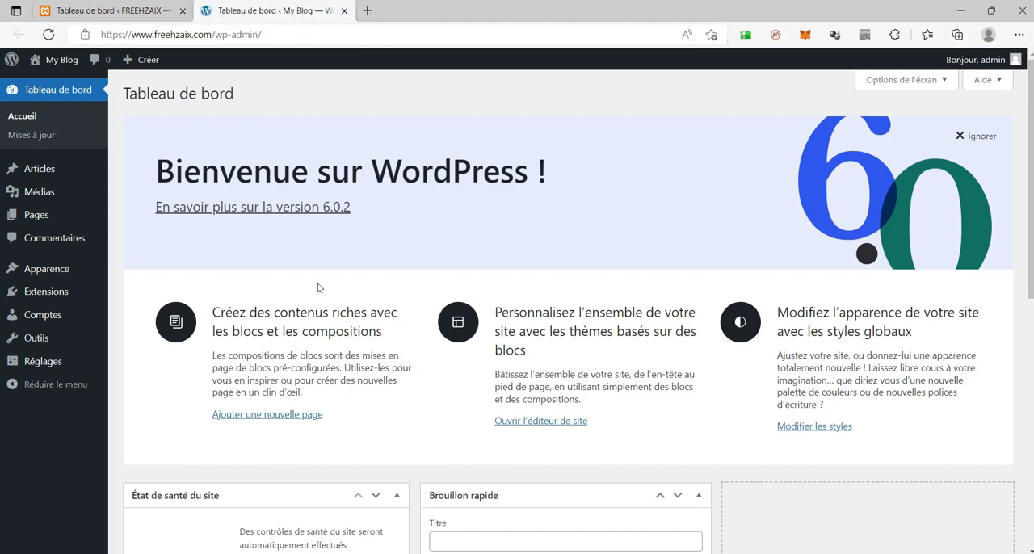
scroll(313, 256, down, 7)
scroll(346, 295, up, 7)
- View the hosted site's public home page in a separate tab and return to its dashboard
right_click(53, 60)
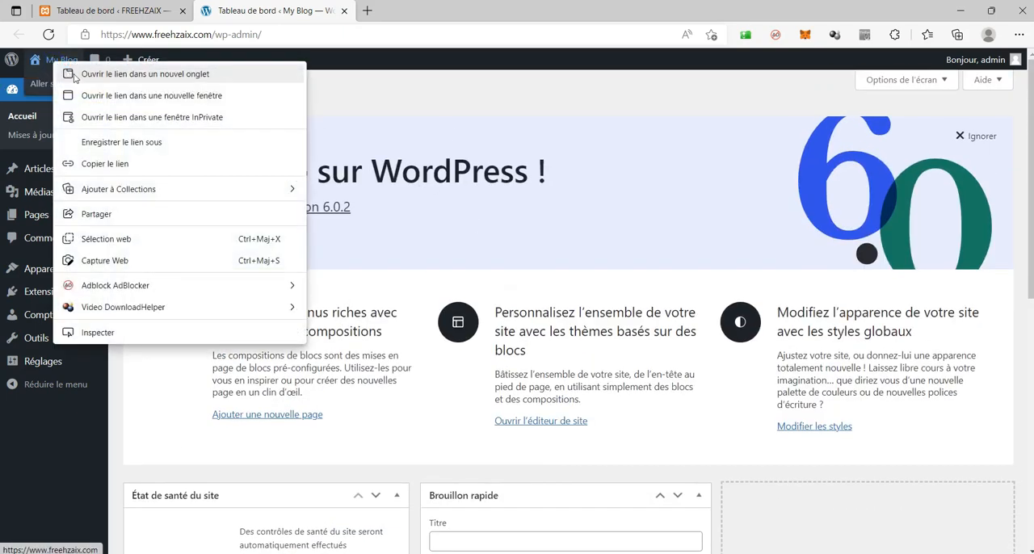
click(74, 73)
click(436, 10)
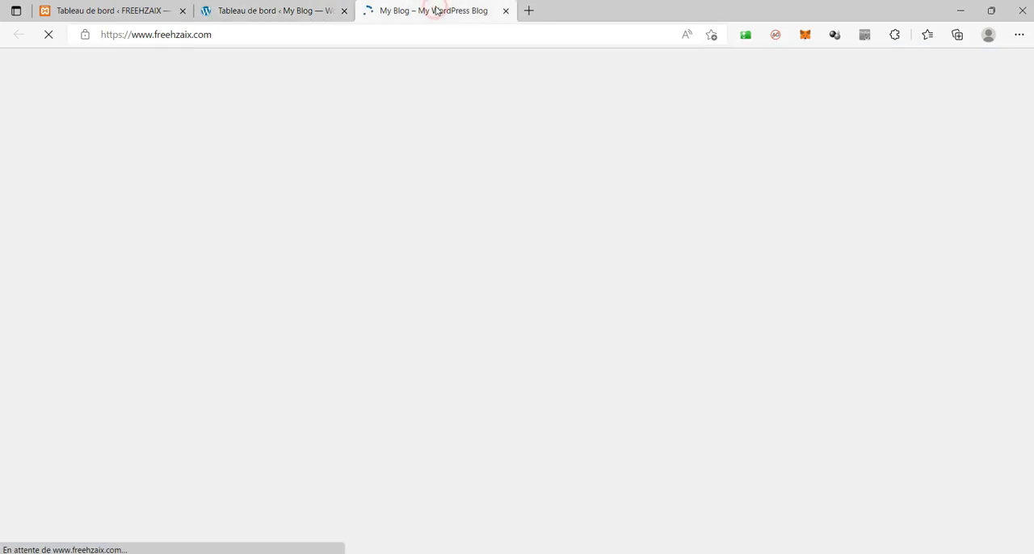
scroll(591, 270, down, 4)
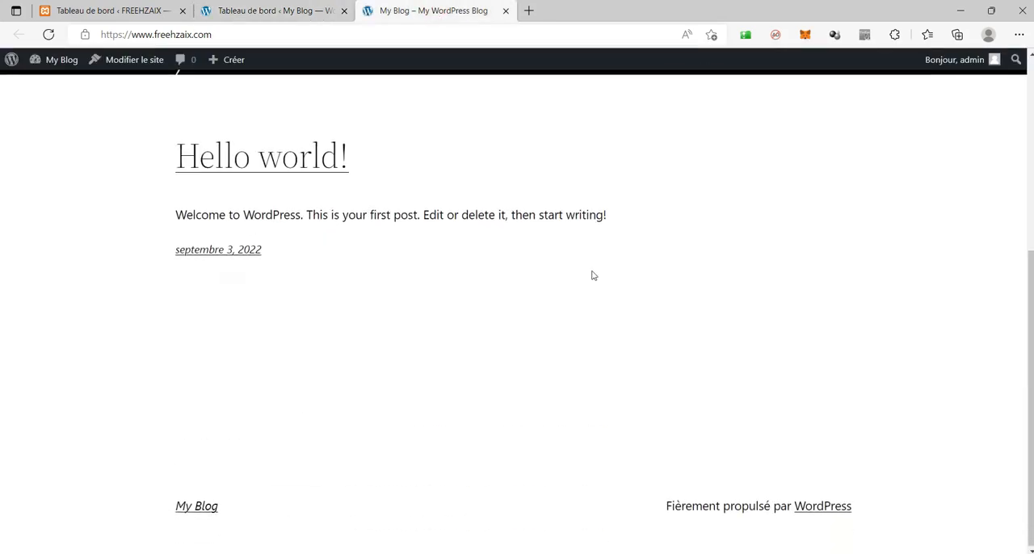
scroll(592, 273, up, 5)
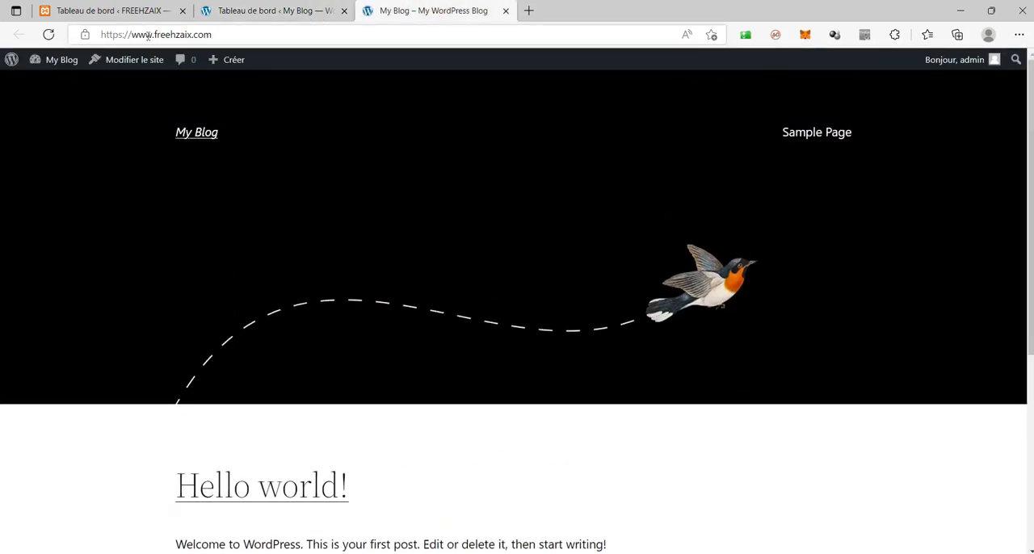
click(506, 10)
scroll(506, 275, down, 3)
scroll(506, 275, up, 3)
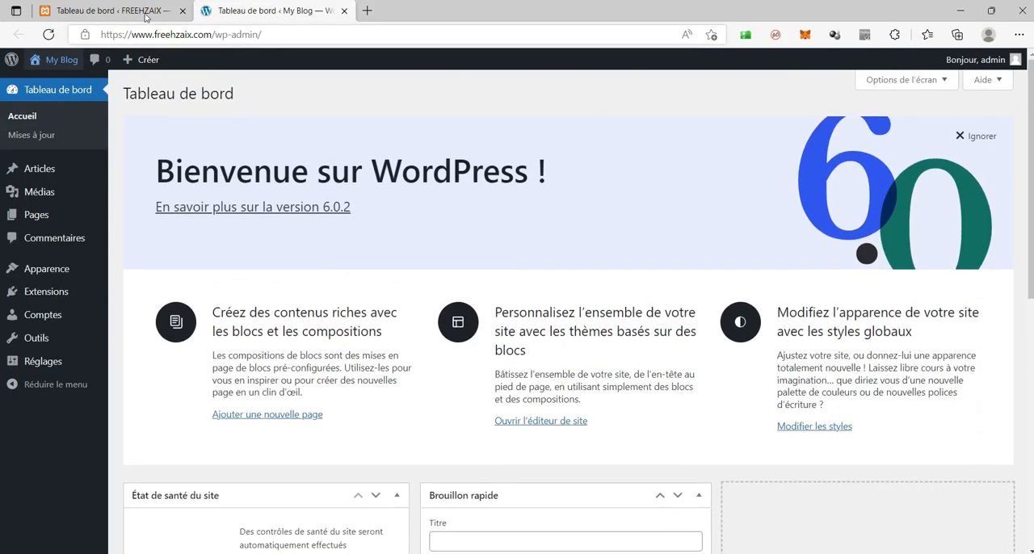
- View the local FREEHZAIX site's home page from its own dashboard, then close it
click(40, 10)
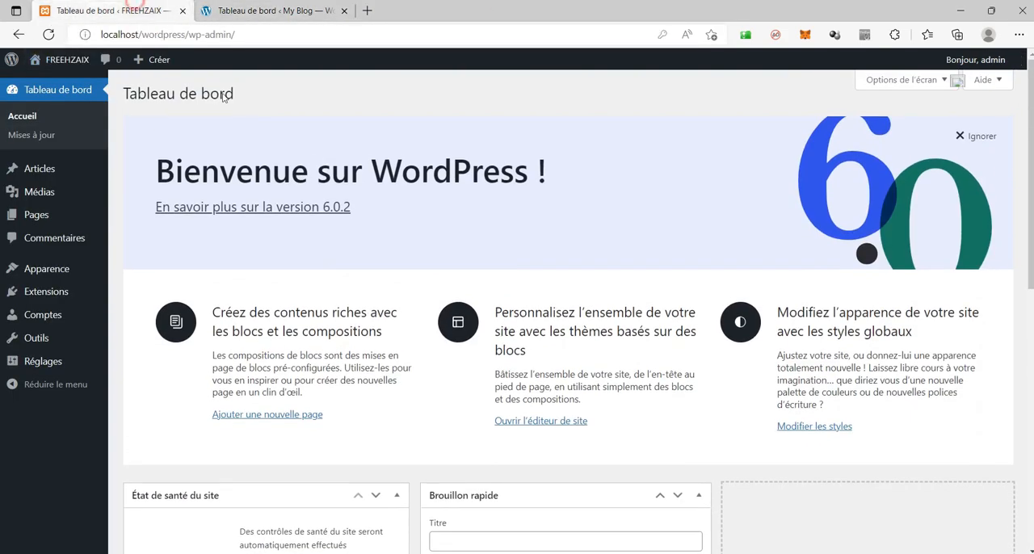
right_click(50, 59)
click(88, 71)
click(272, 8)
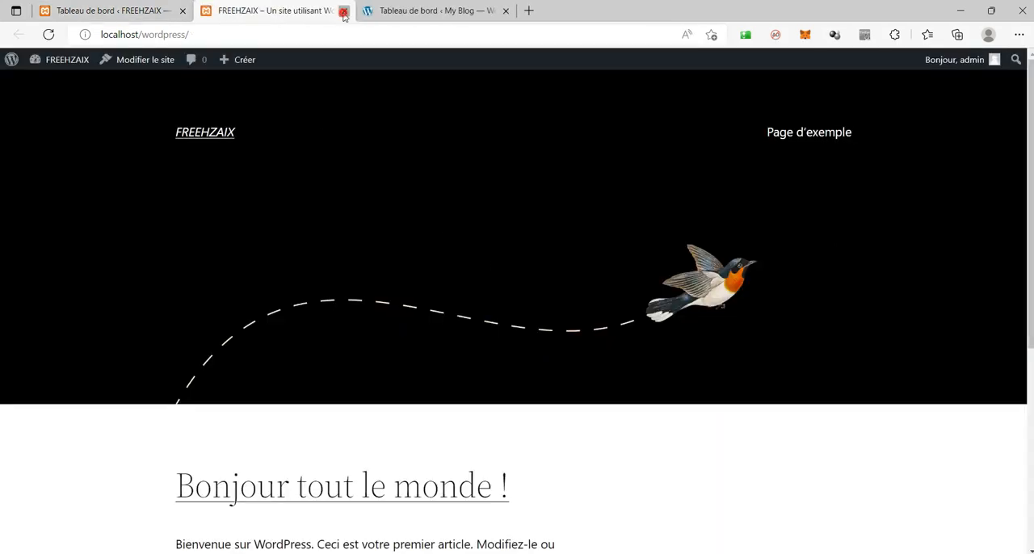
click(343, 11)
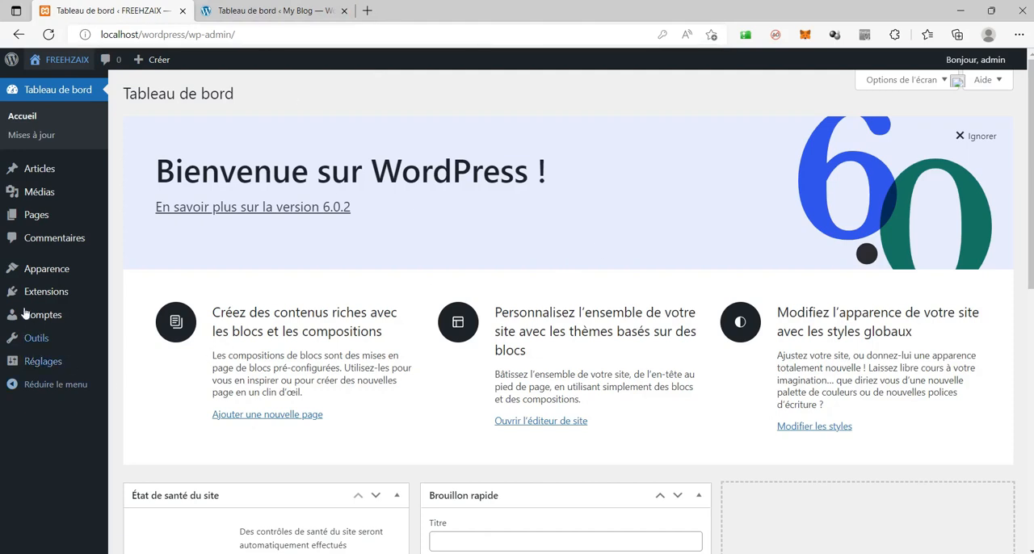
- Install the Astra theme from the popular themes on the local FREEHZAIX site and activate it
mouse_move(47, 273)
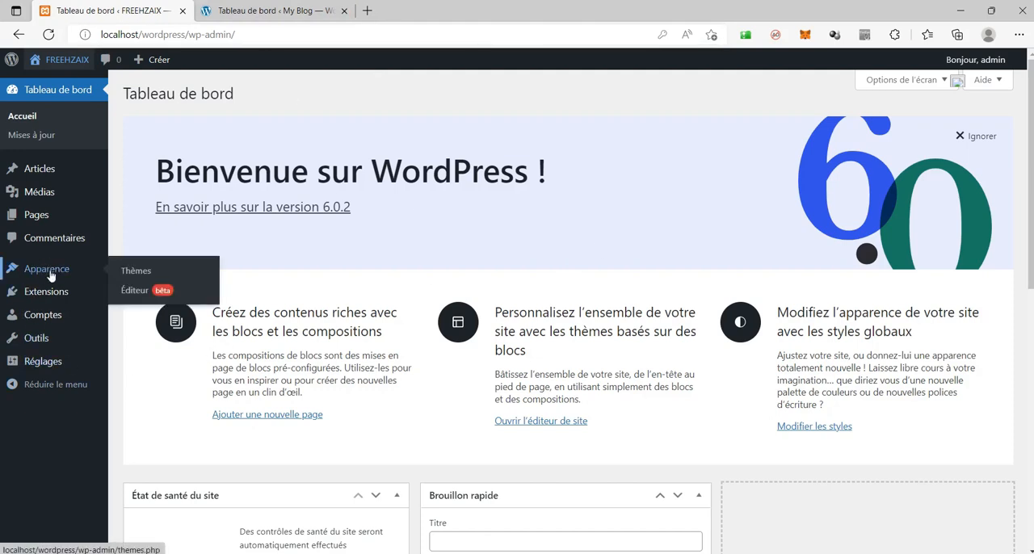
click(138, 272)
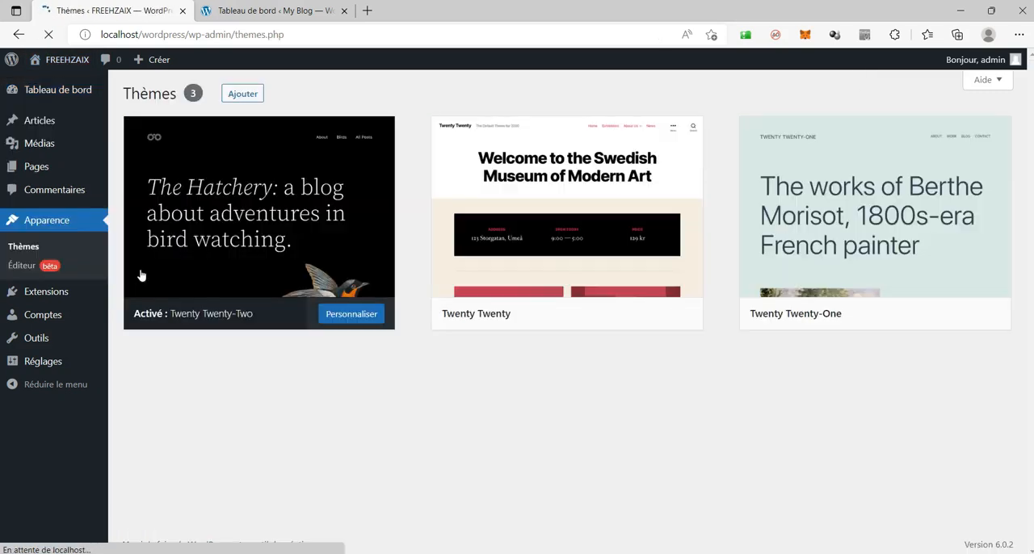
click(236, 97)
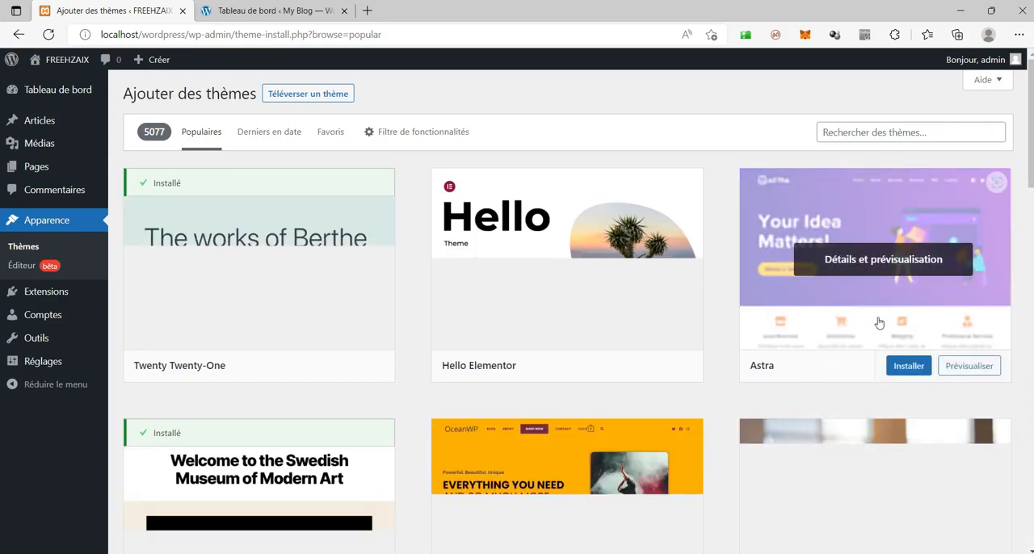
click(905, 368)
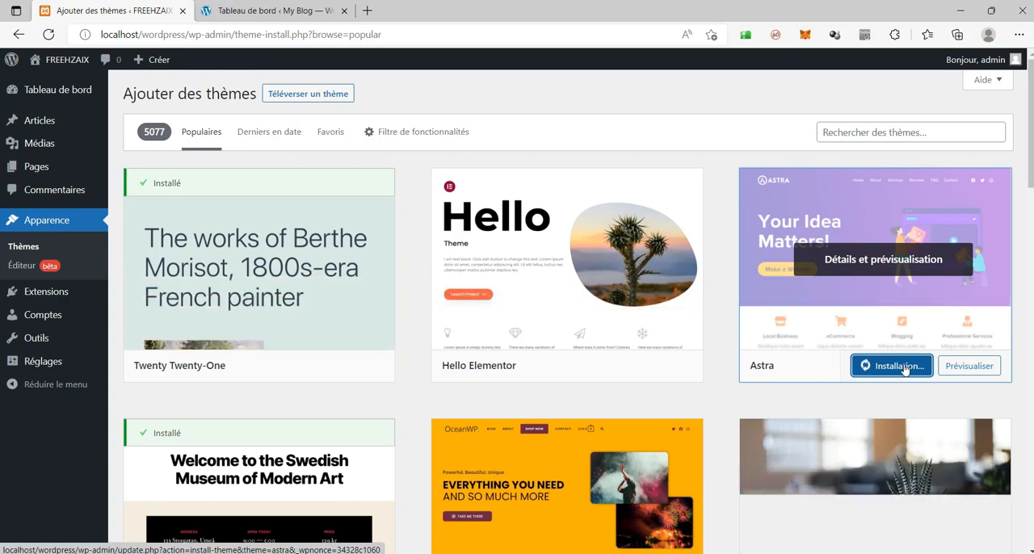
scroll(904, 292, down, 1)
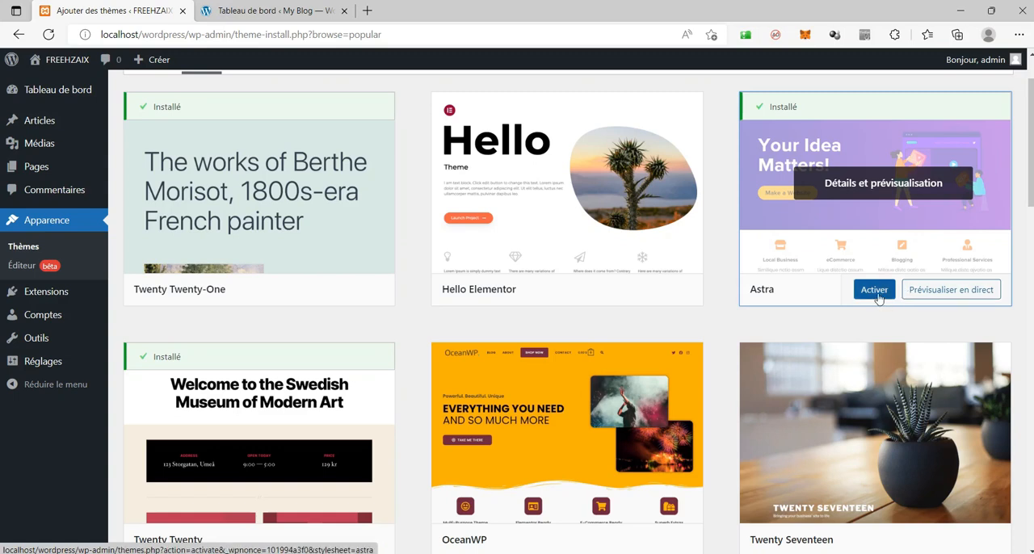
click(875, 291)
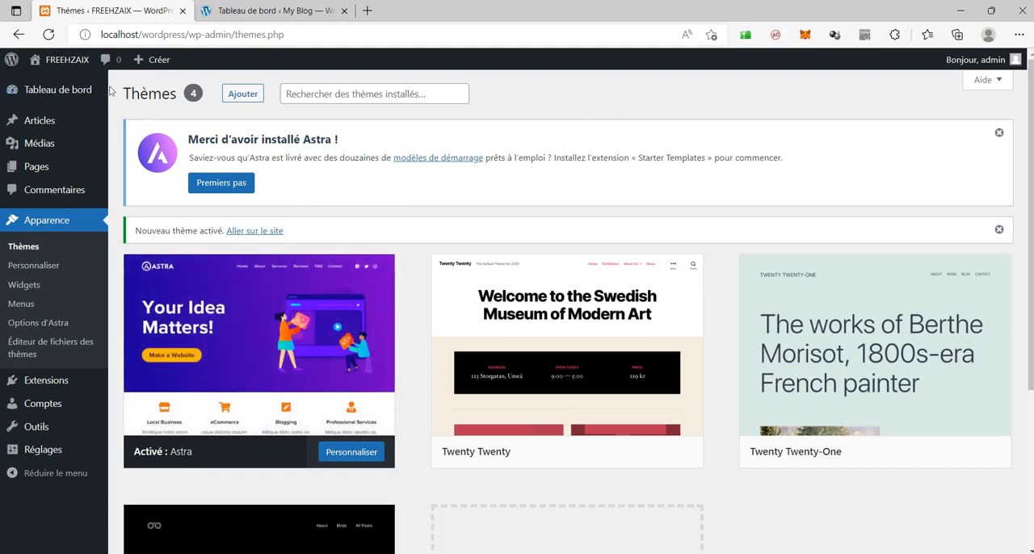
- View the local site's home page with the Astra theme, examine its header title, and close it
mouse_move(59, 64)
right_click(51, 88)
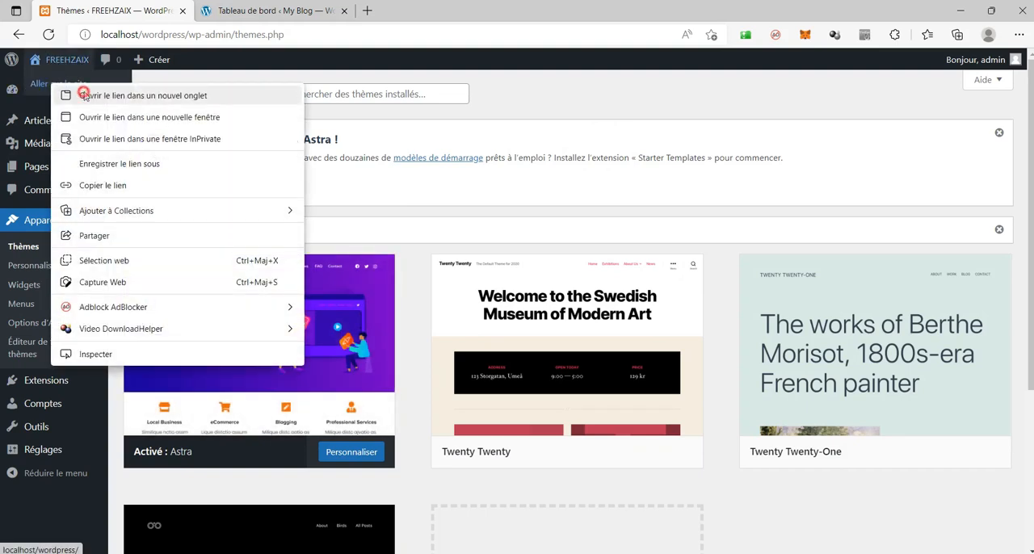
click(81, 93)
click(232, 4)
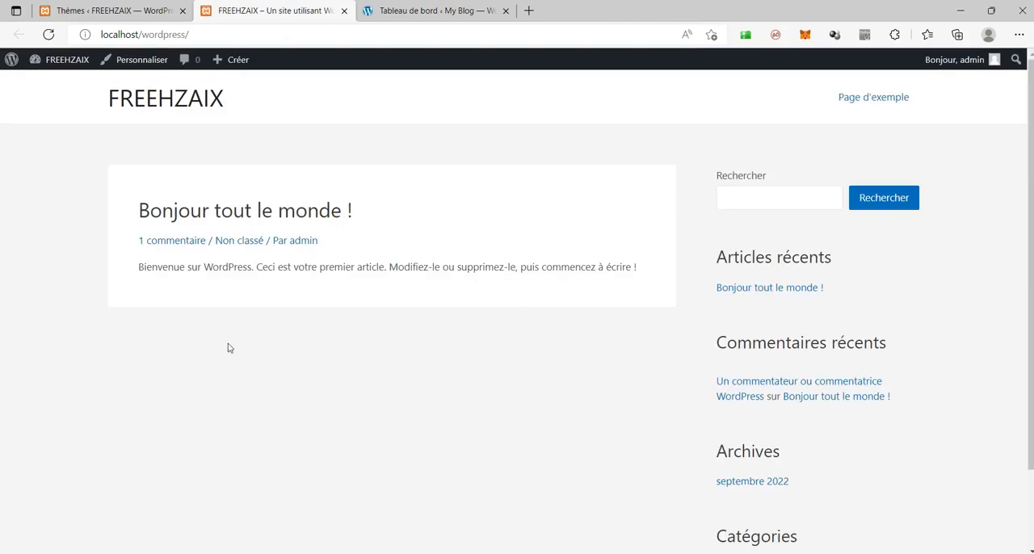
drag(105, 103, 273, 108)
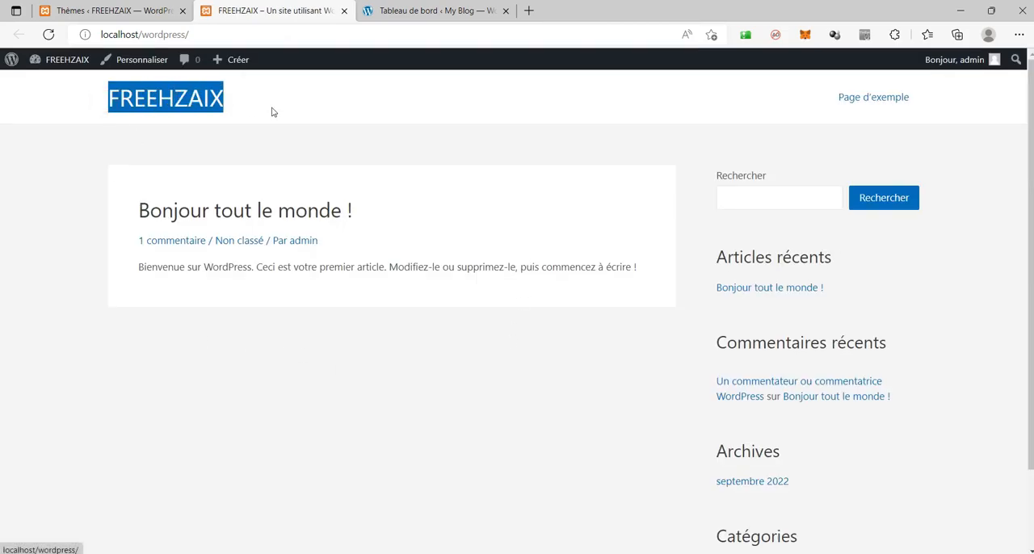
click(344, 11)
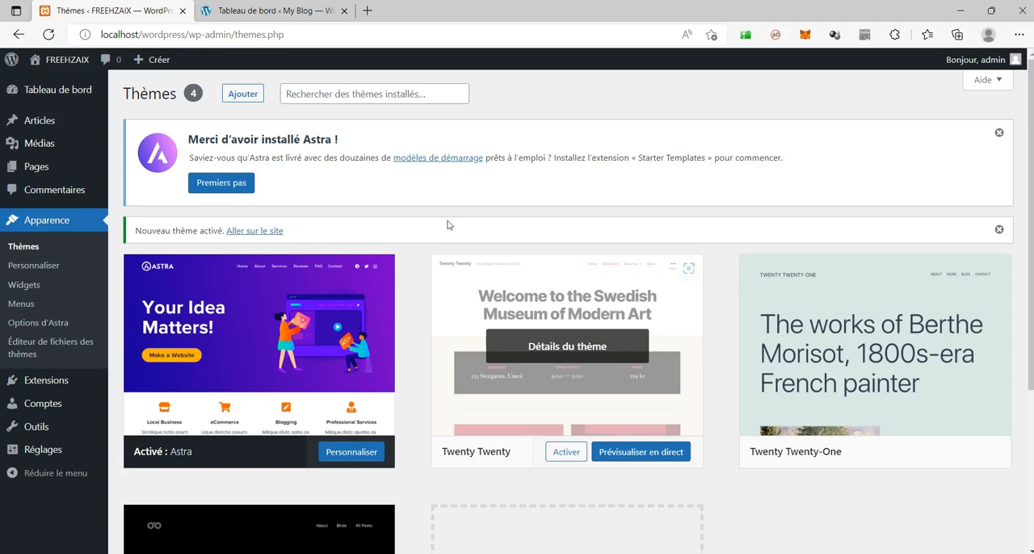
key(ctrl+Tab)
key(ctrl+Tab)
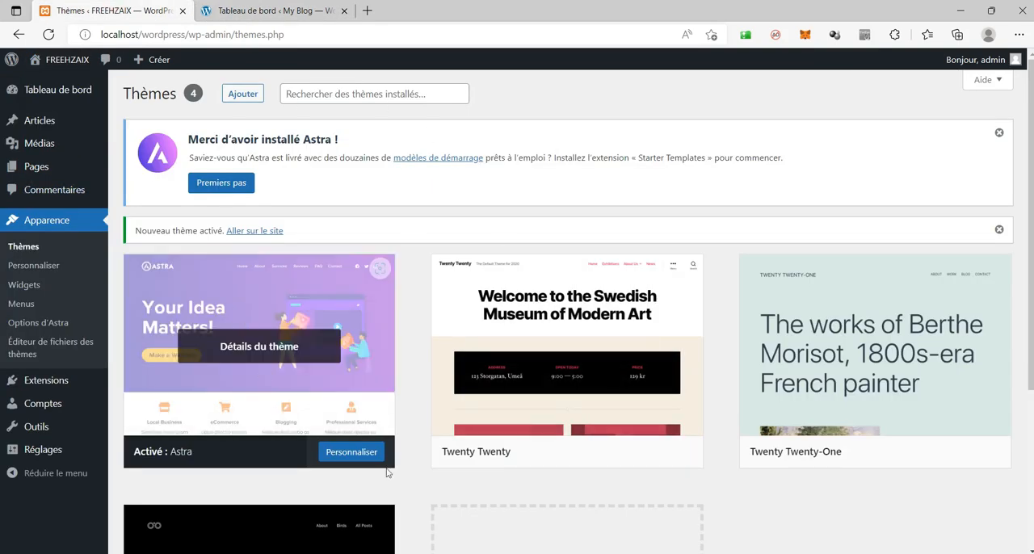
- Open the admin account's profile on the local FREEHZAIX site and start defining a new password, hiding its characters
click(254, 10)
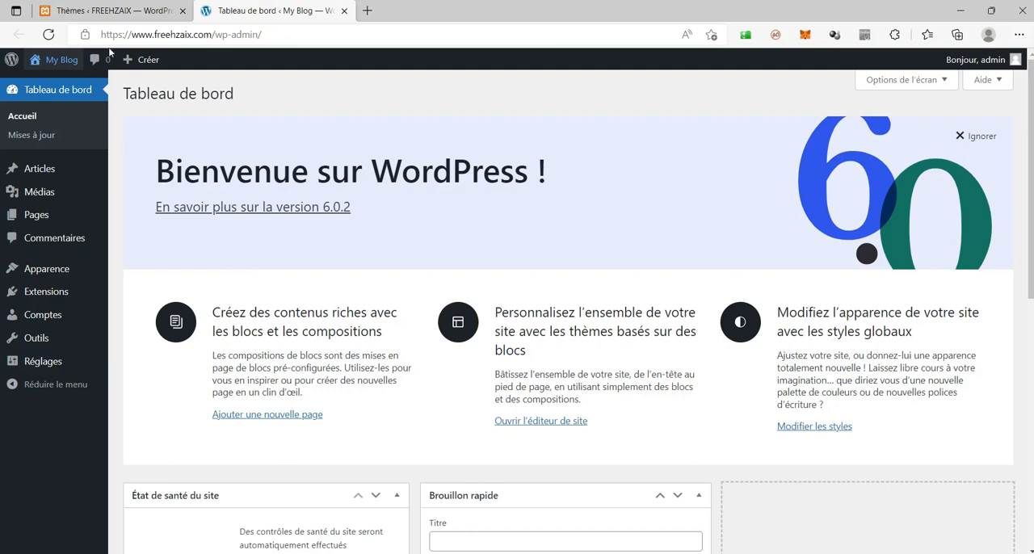
click(109, 10)
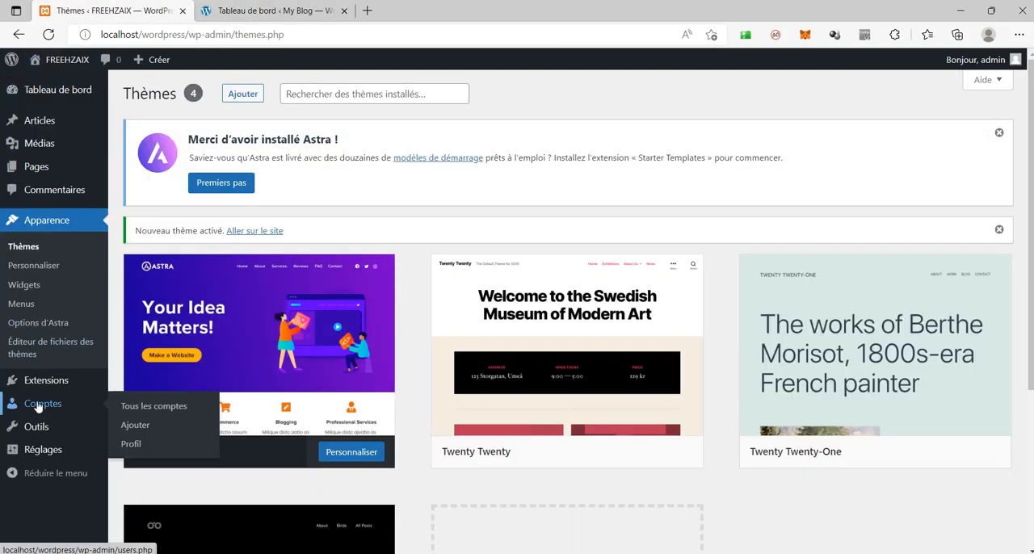
click(127, 442)
click(131, 444)
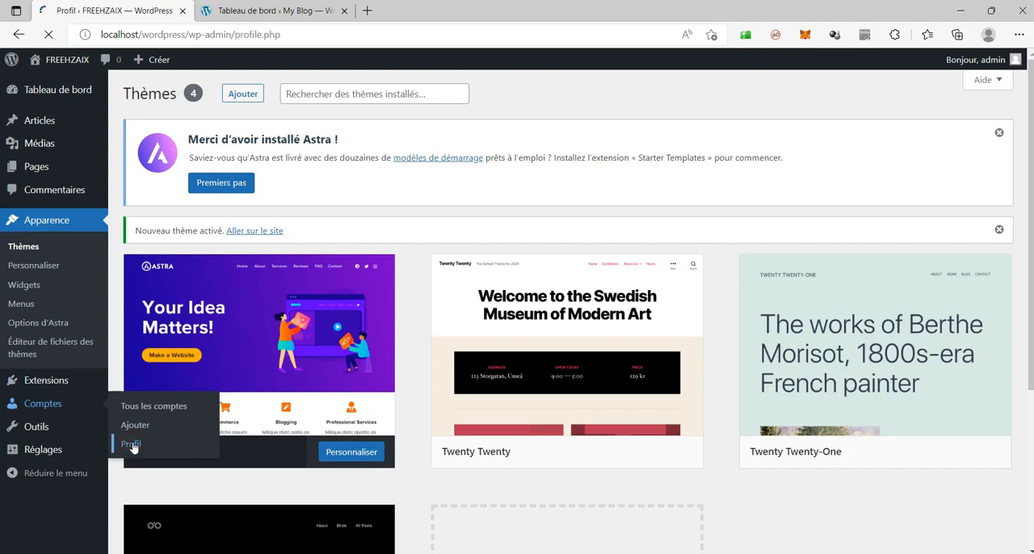
scroll(201, 370, down, 4)
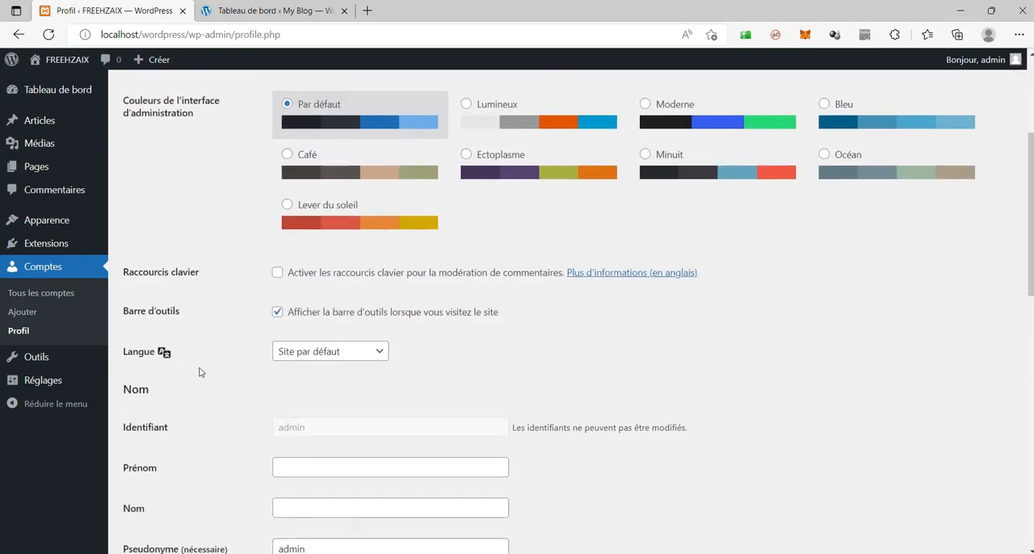
scroll(201, 370, down, 2)
scroll(202, 372, down, 5)
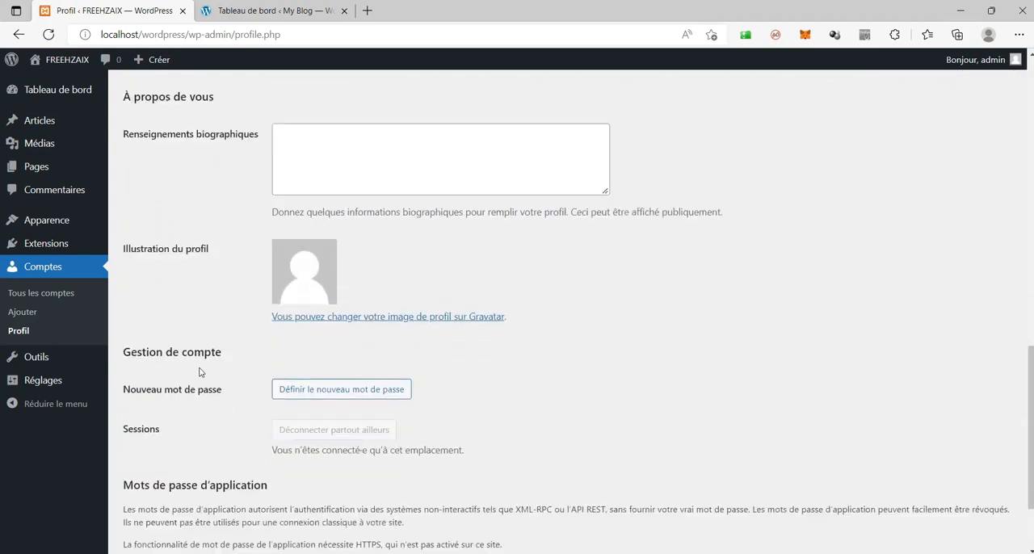
scroll(201, 372, up, 2)
scroll(201, 372, down, 4)
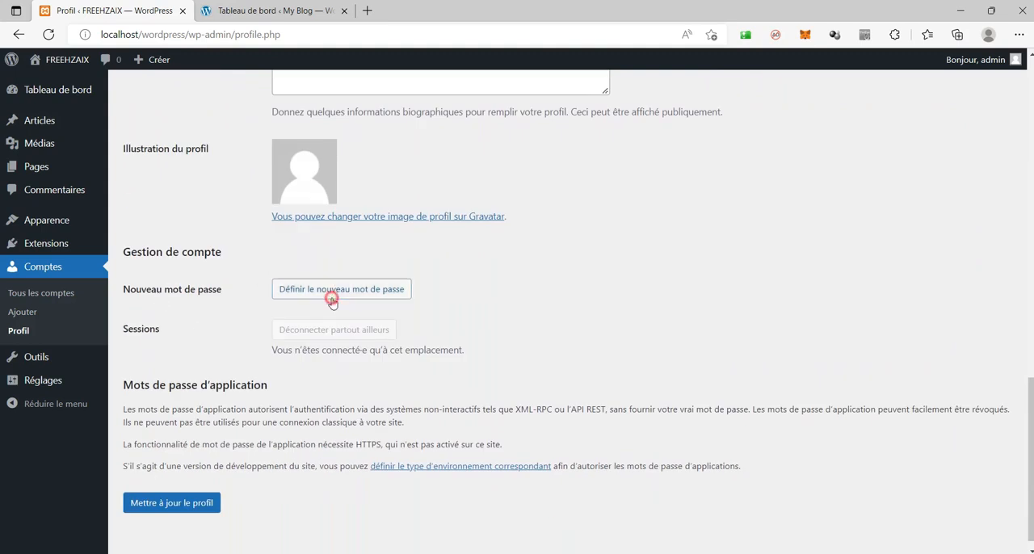
click(331, 296)
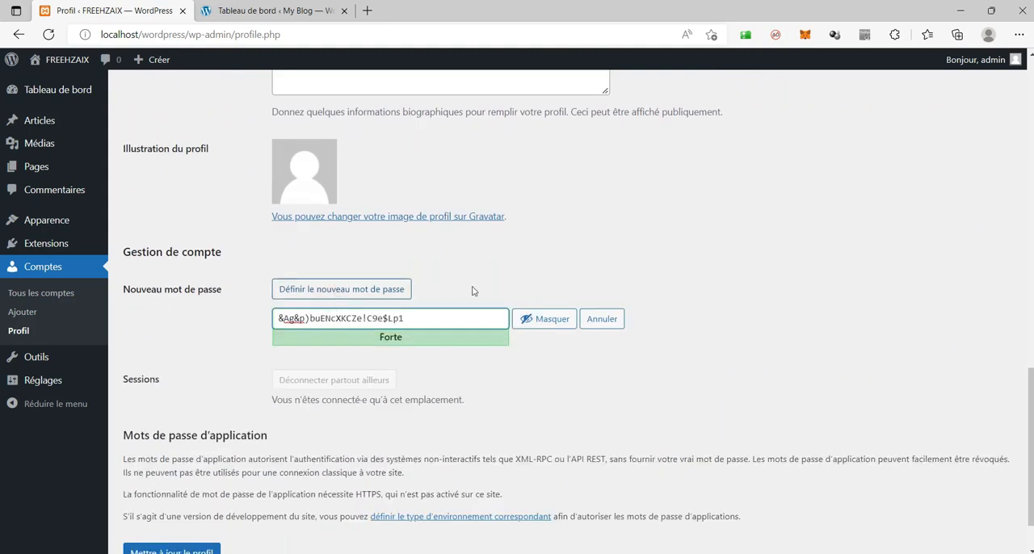
click(544, 319)
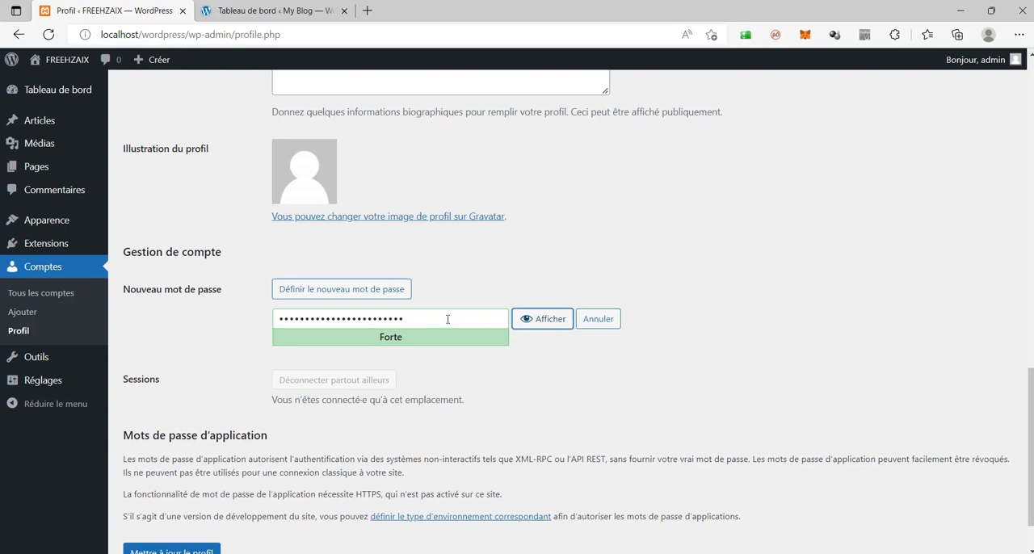
- Replace the generated password with the chosen account password in the new password field and update the profile
drag(448, 319, 251, 325)
key(BackSpace)
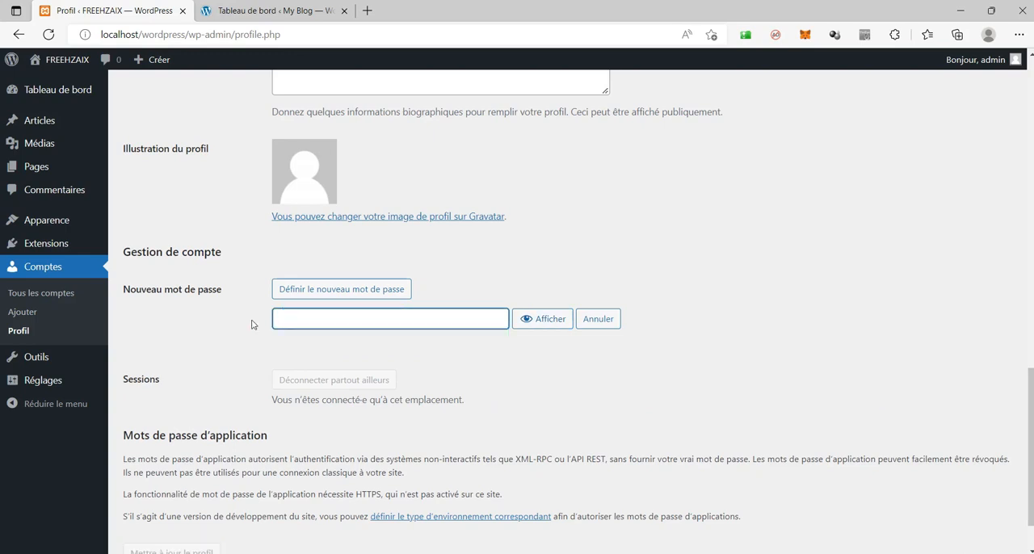
text(a)
text(•••••)
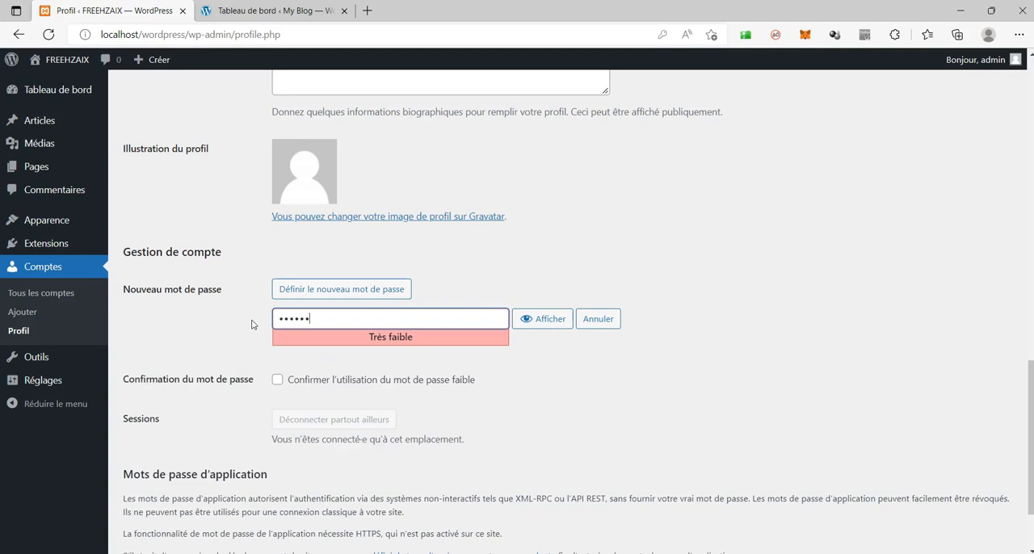
text(•••)
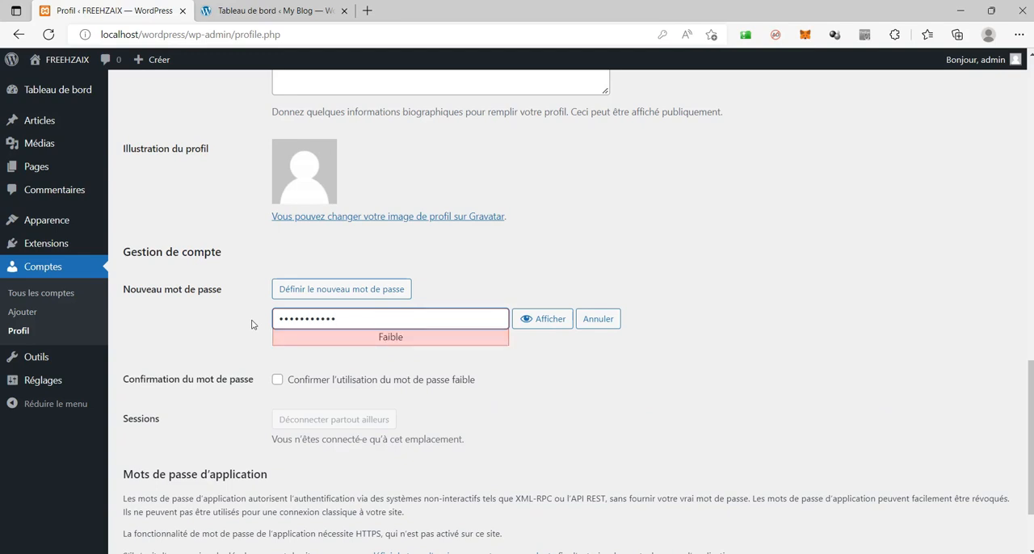
text(•••)
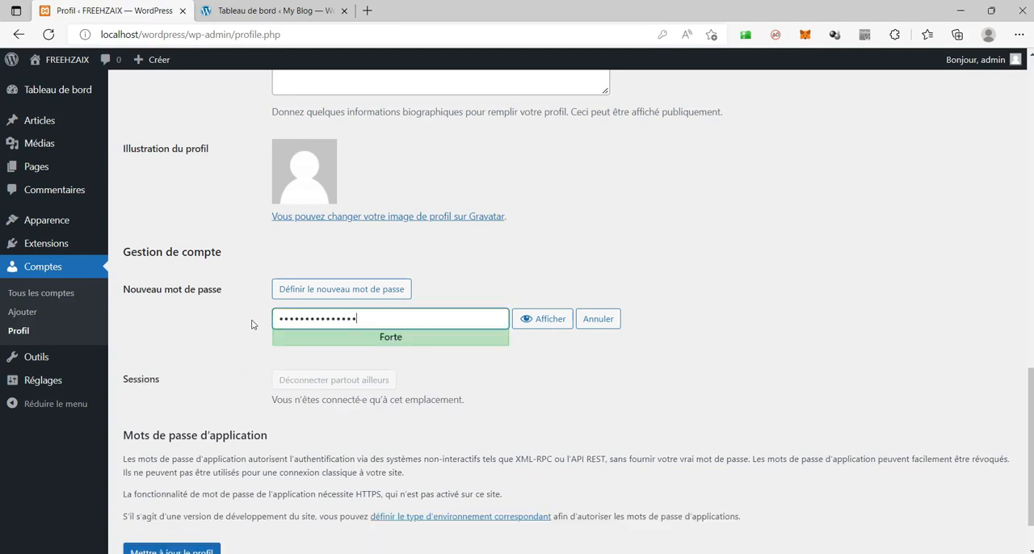
click(251, 324)
scroll(253, 322, down, 2)
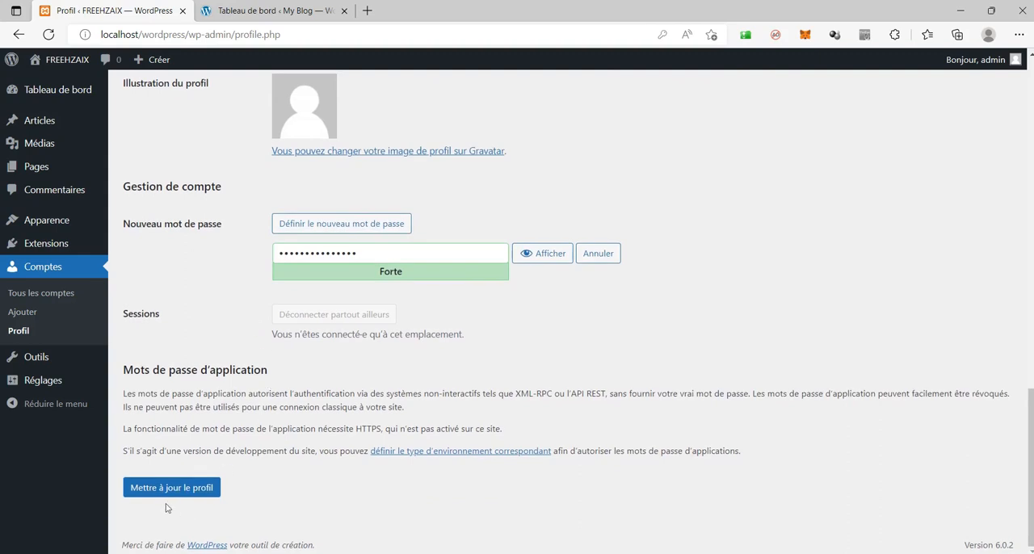
click(164, 488)
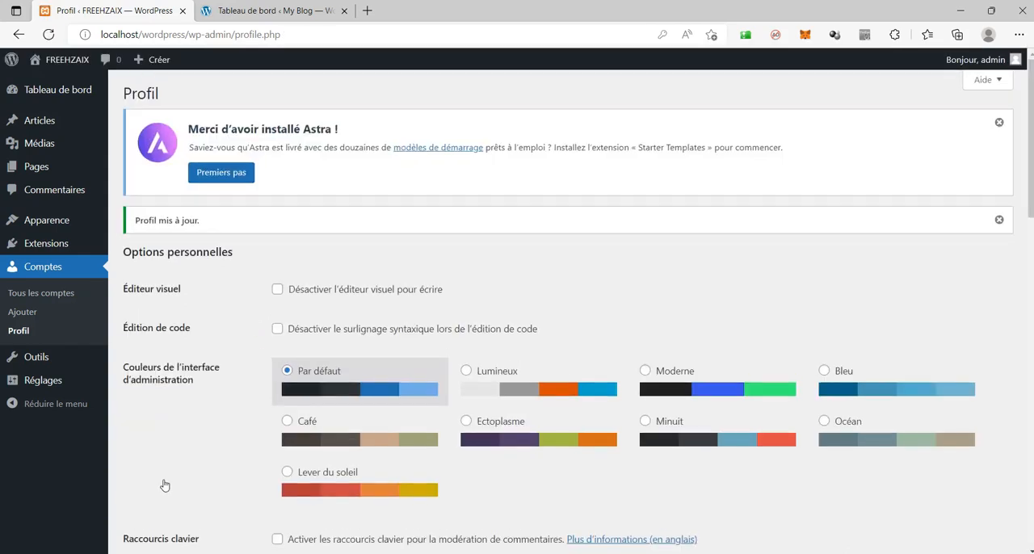
scroll(169, 428, down, 2)
scroll(169, 405, down, 10)
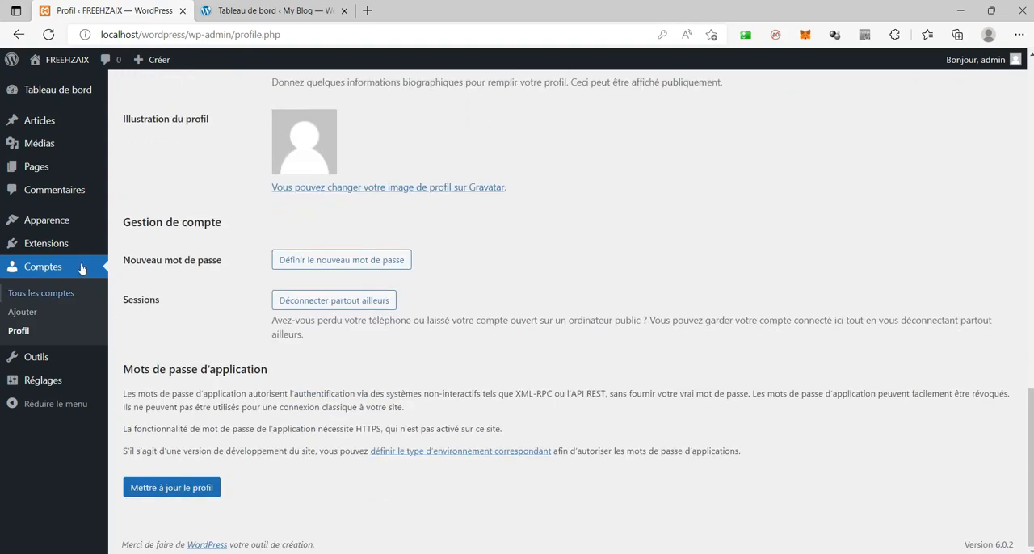
- Search the extensions for "all in one wp migration", then install and activate All-in-One WP Migration on the local site
mouse_move(42, 247)
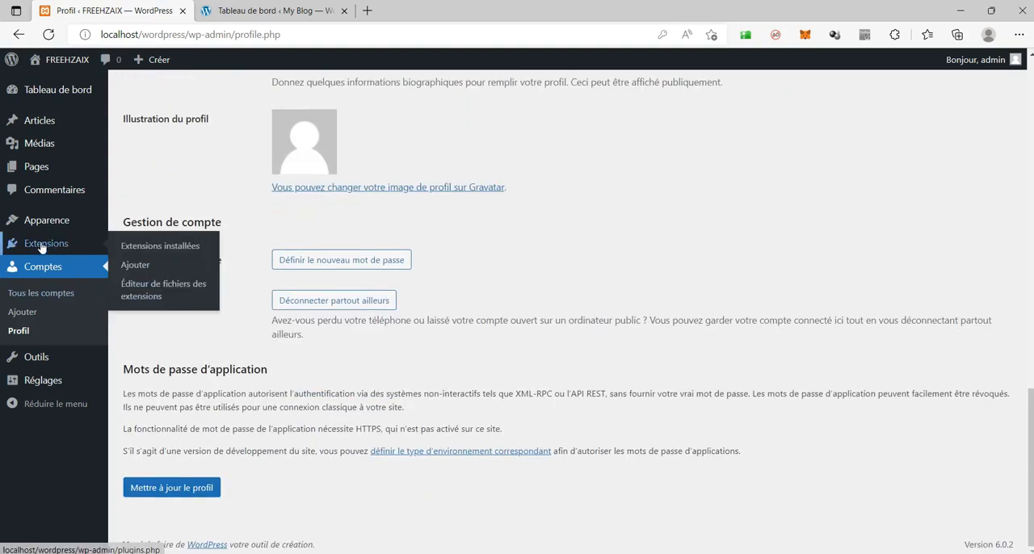
click(139, 267)
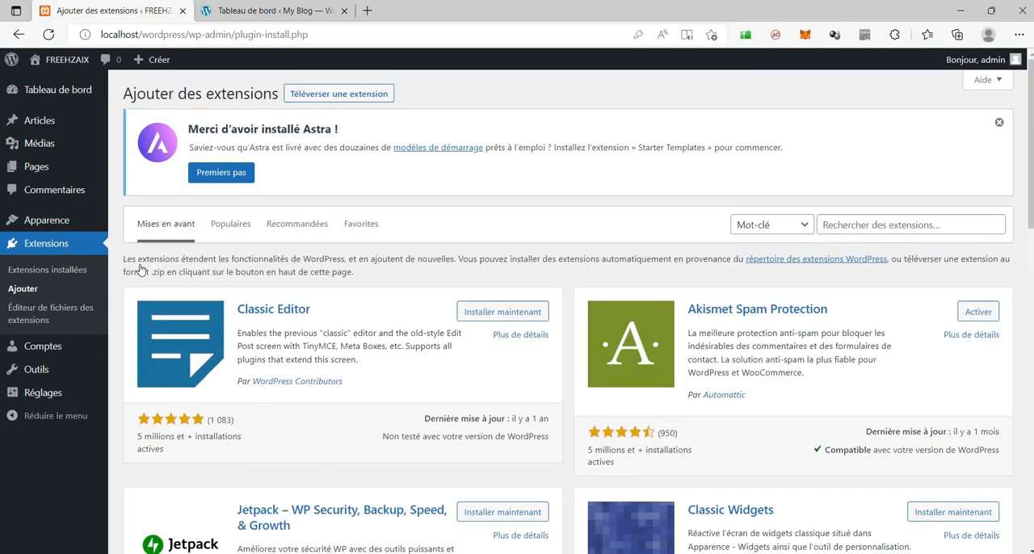
click(892, 225)
text(all i)
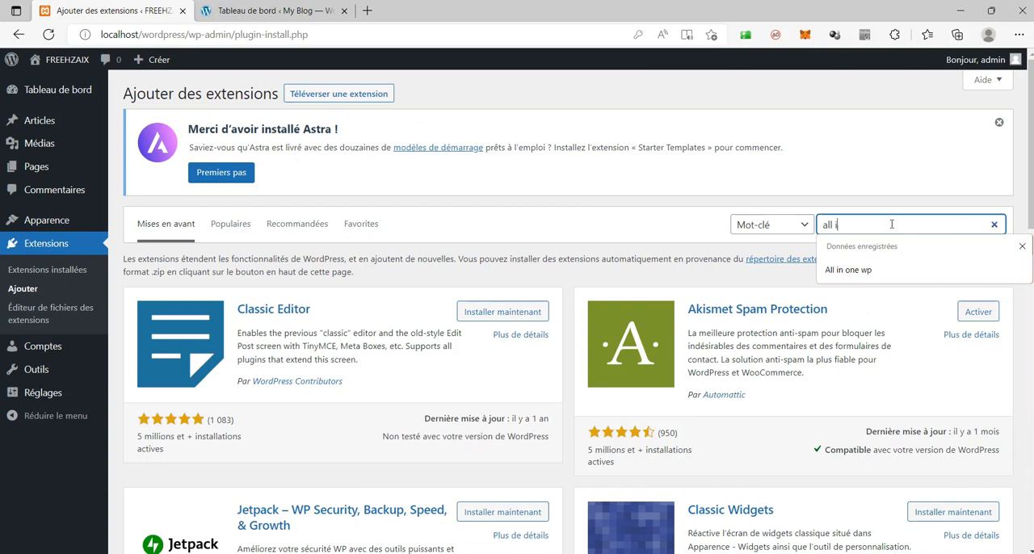
text(n one wp migration)
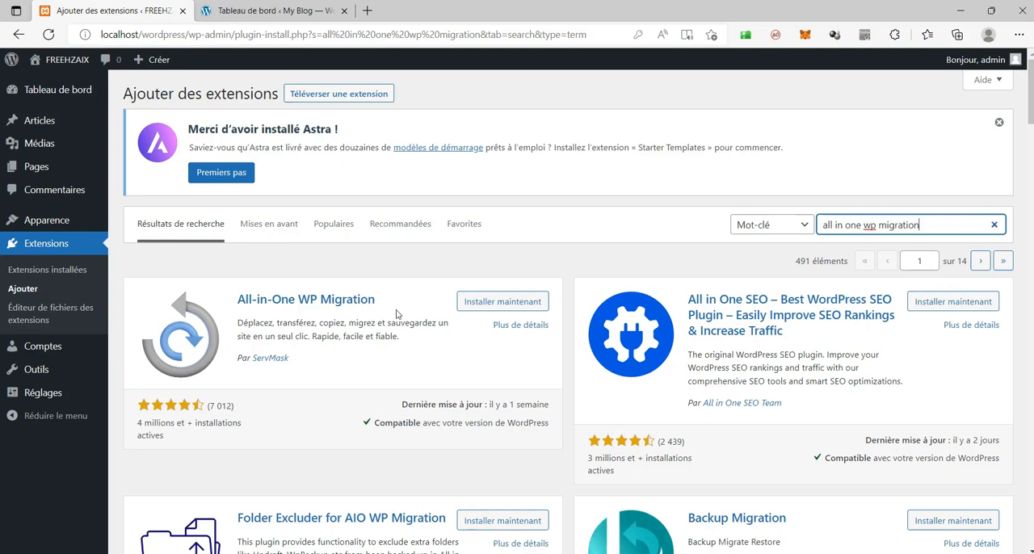
click(512, 305)
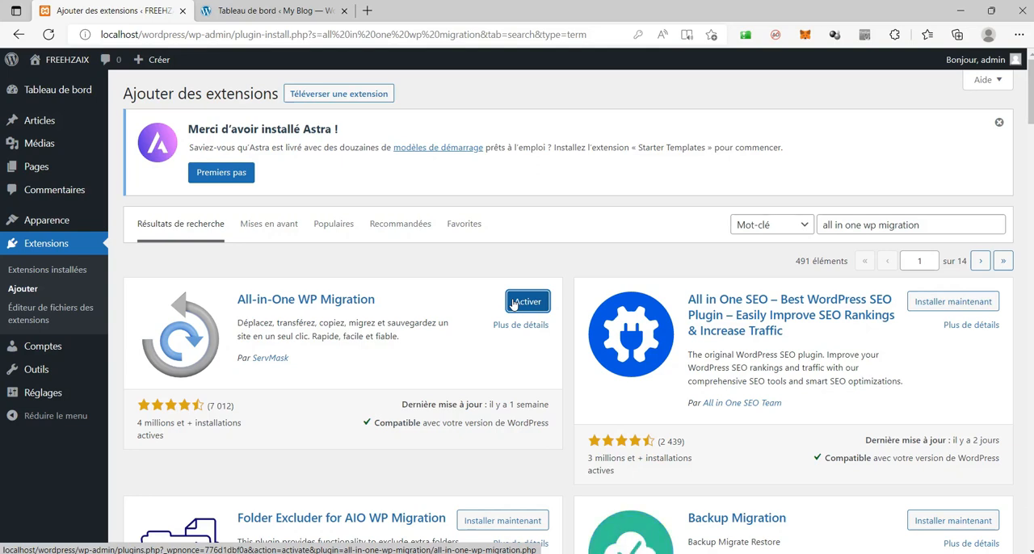
click(526, 301)
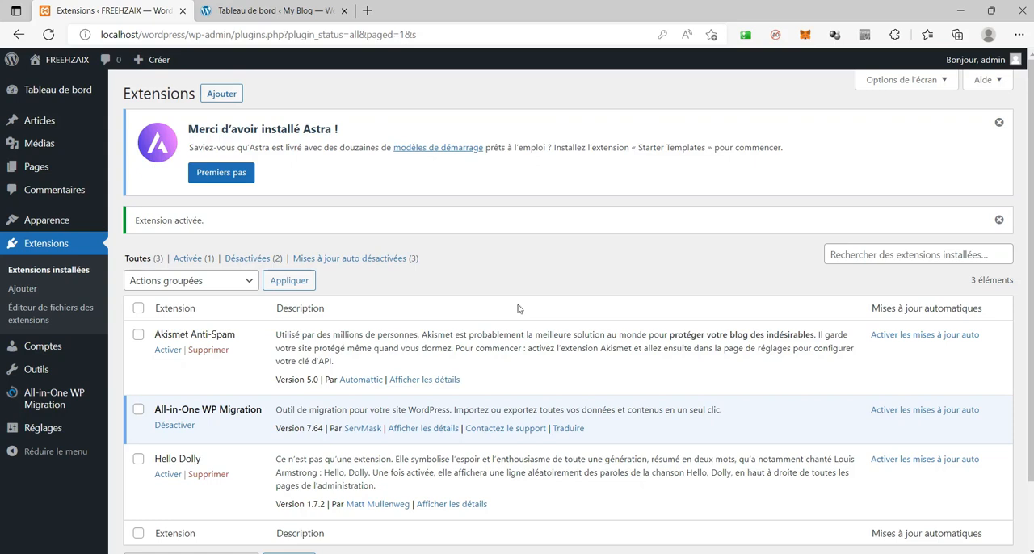
- Export the local site to a file (Fichier) with All-in-One WP Migration
mouse_move(34, 396)
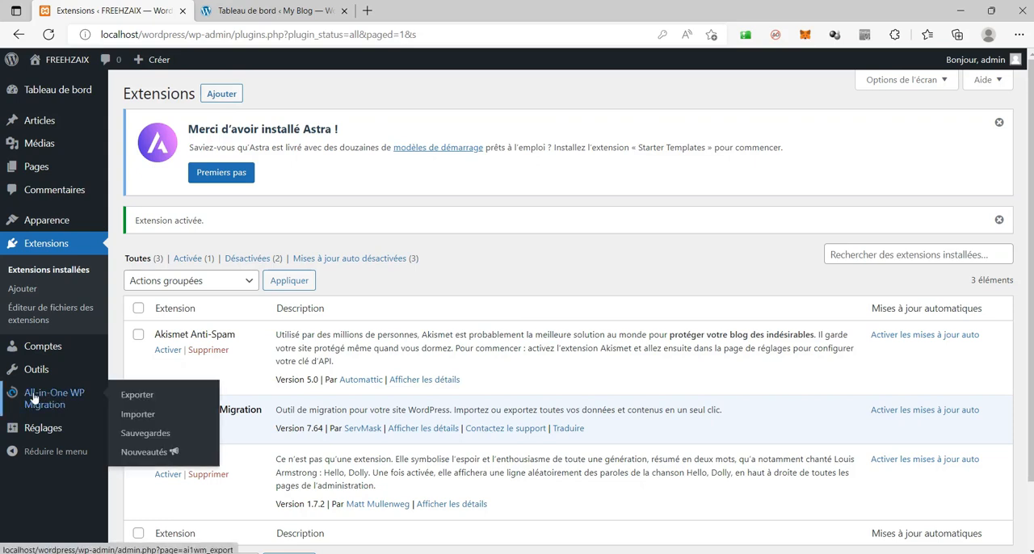
click(134, 398)
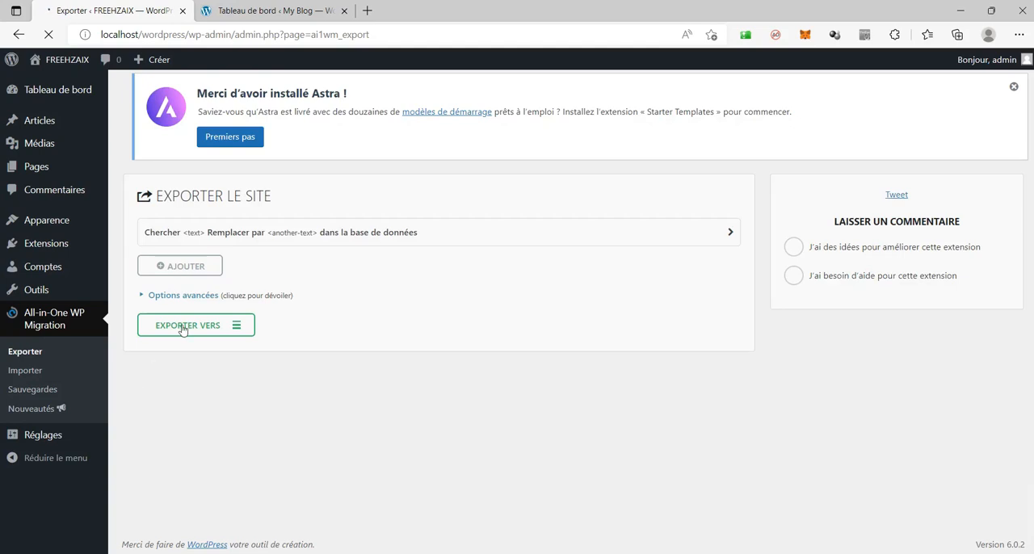
click(184, 326)
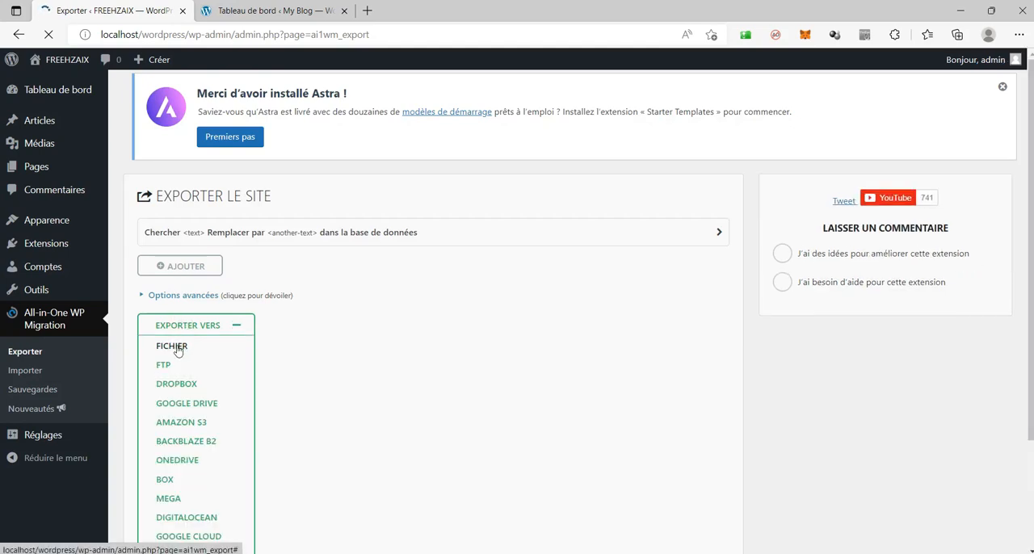
click(178, 348)
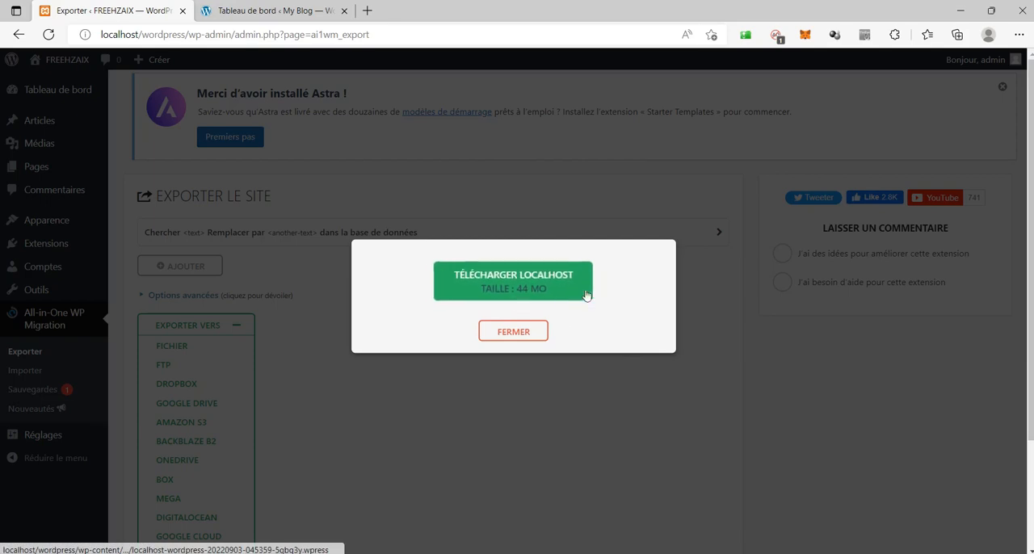
- Download the exported .wpress file to the Bureau folder and close the local site's tab
click(499, 280)
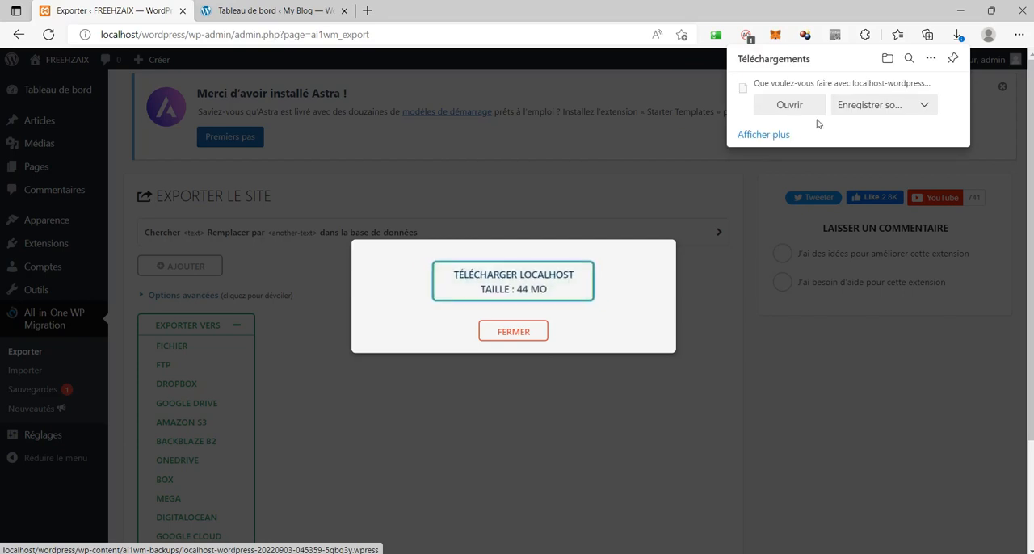
click(857, 111)
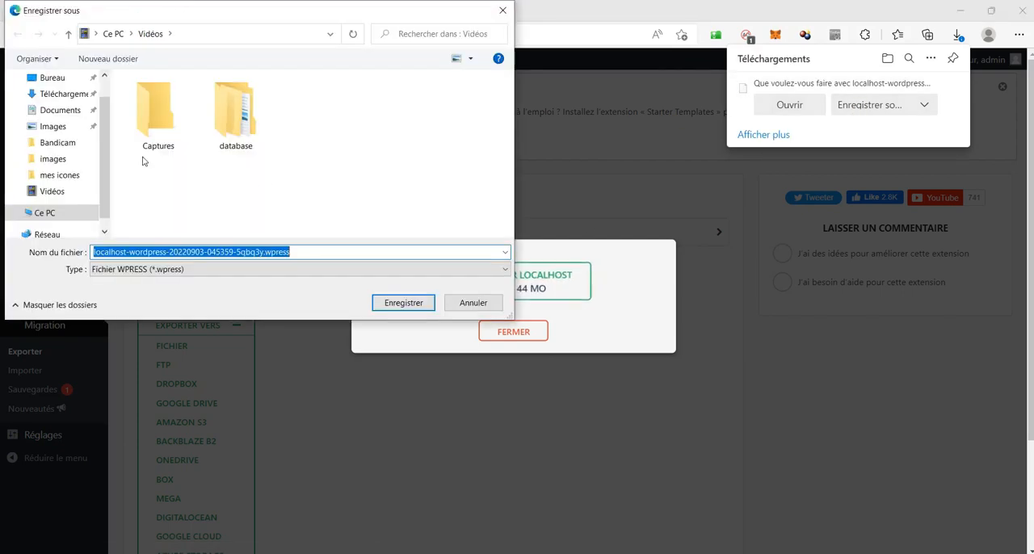
click(33, 76)
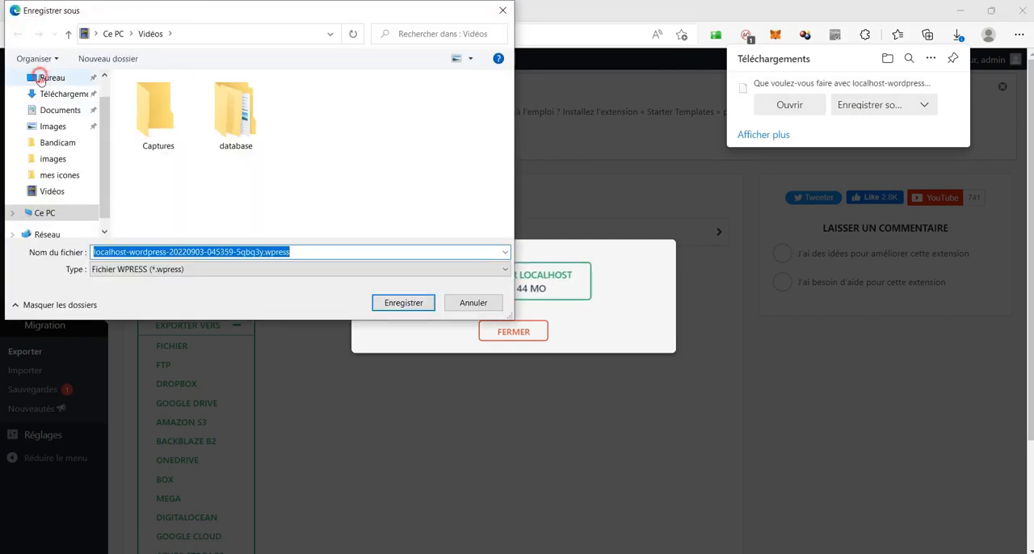
click(385, 307)
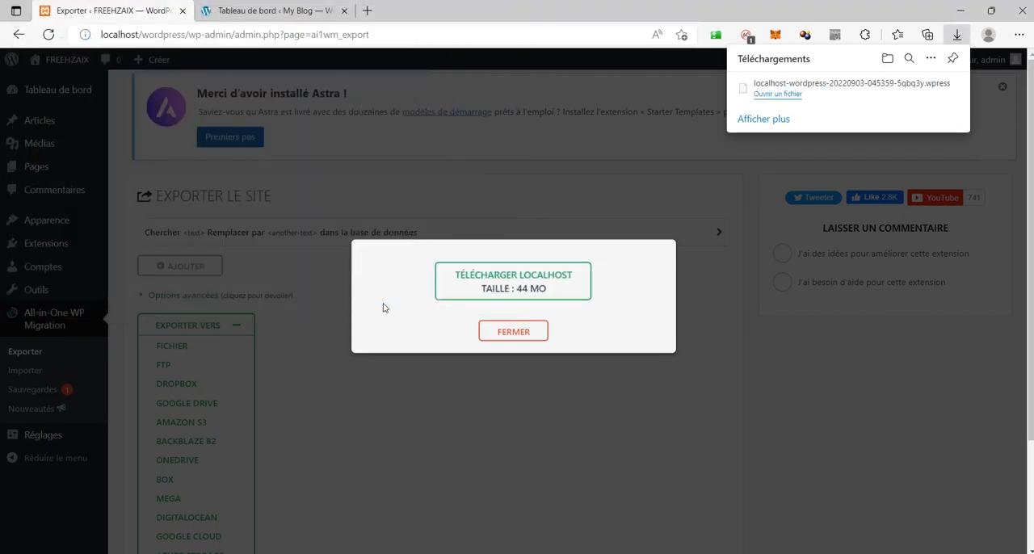
click(181, 10)
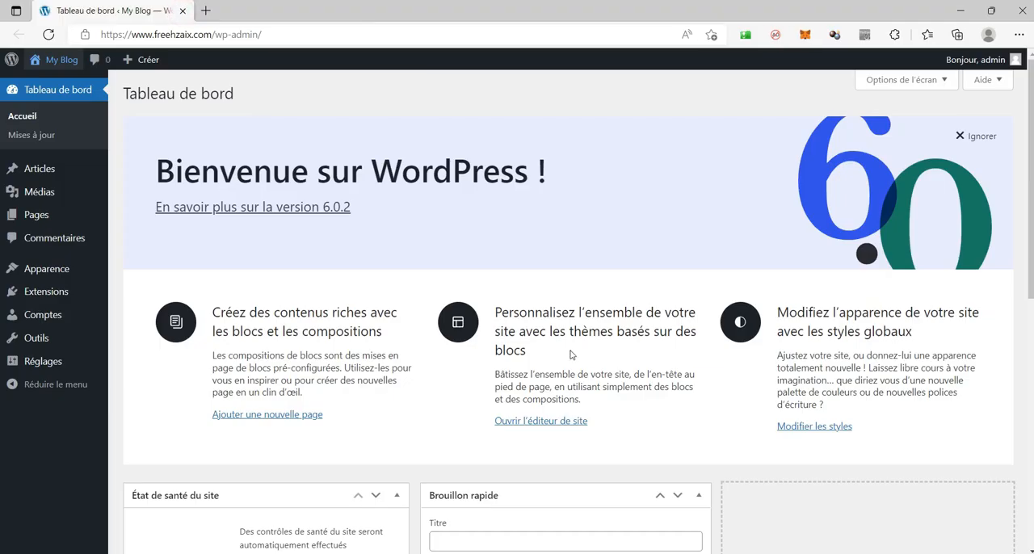
- Switch to the XAMPP Control Panel, stop the MySQL and Apache modules, and close the panel
key(alt+Tab)
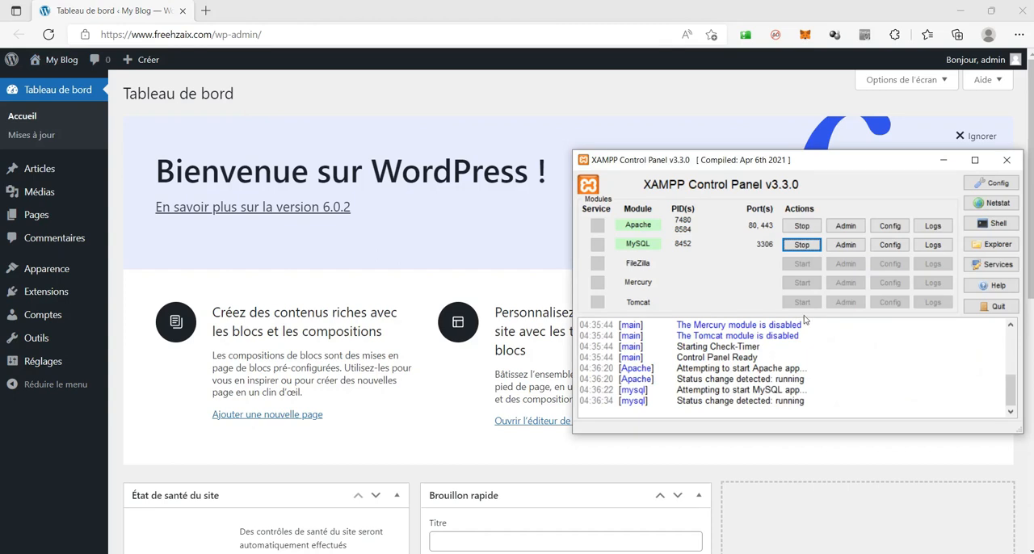
click(820, 250)
click(813, 228)
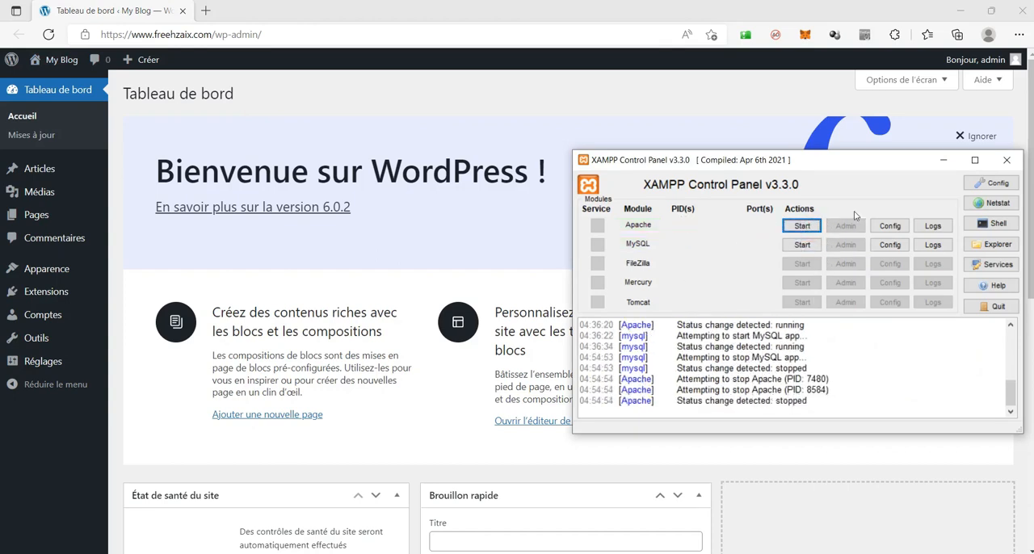
click(1006, 160)
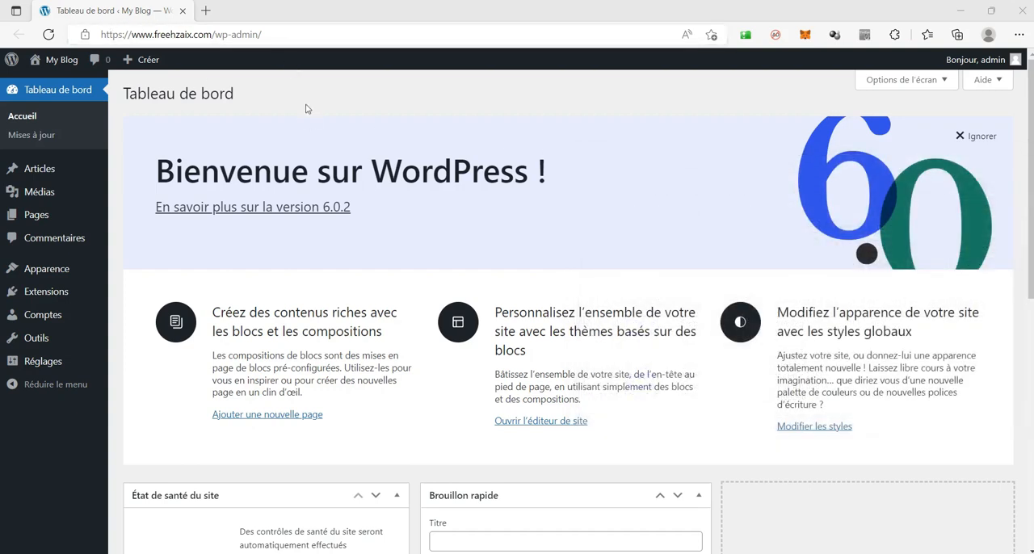
- View the hosted site's front page in a separate tab, and close that tab to return to the dashboard
mouse_move(51, 59)
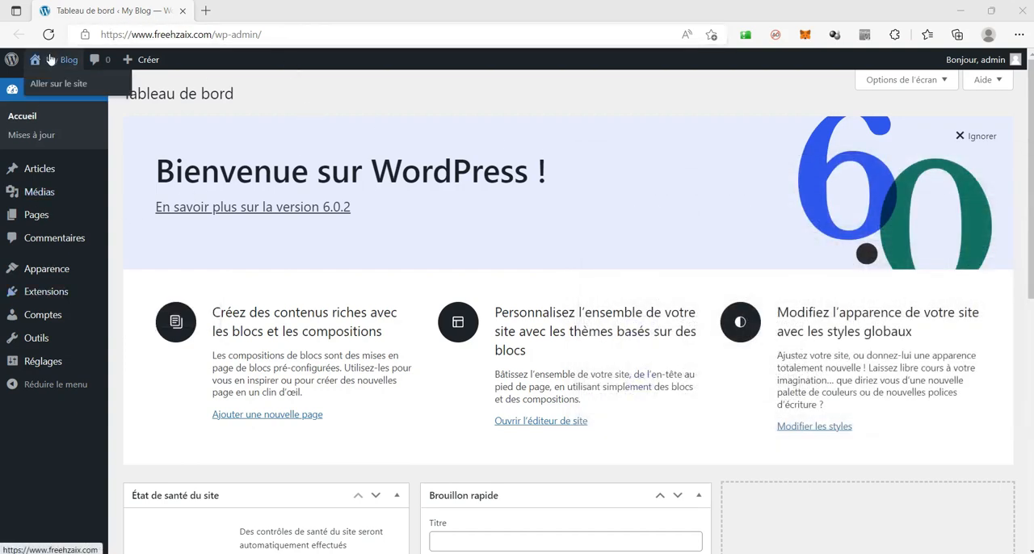
right_click(46, 84)
click(141, 100)
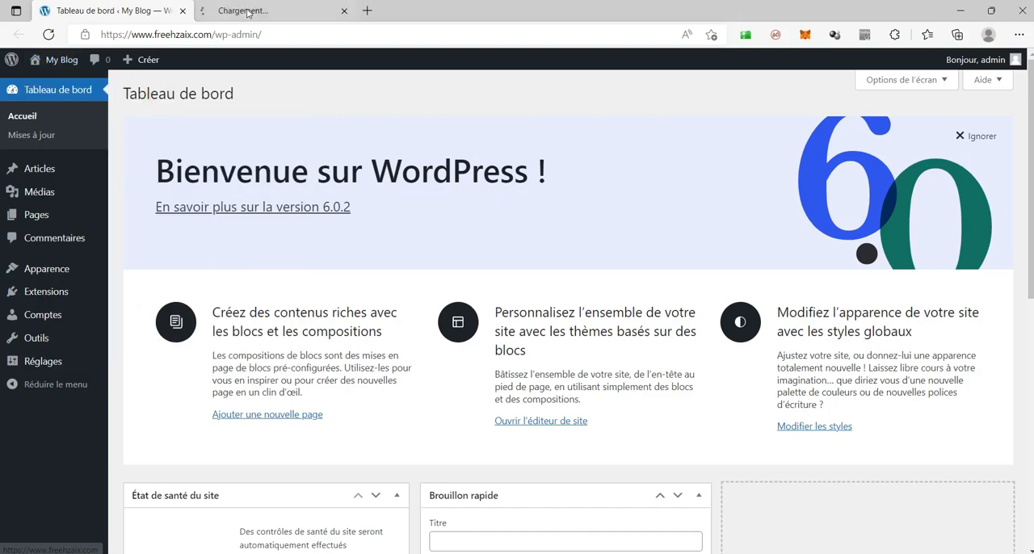
click(246, 11)
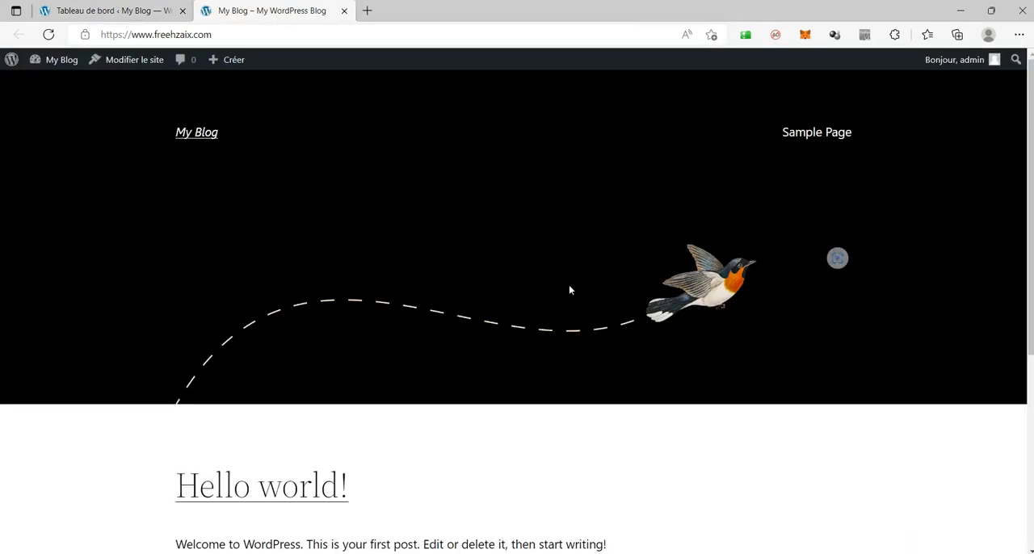
click(345, 11)
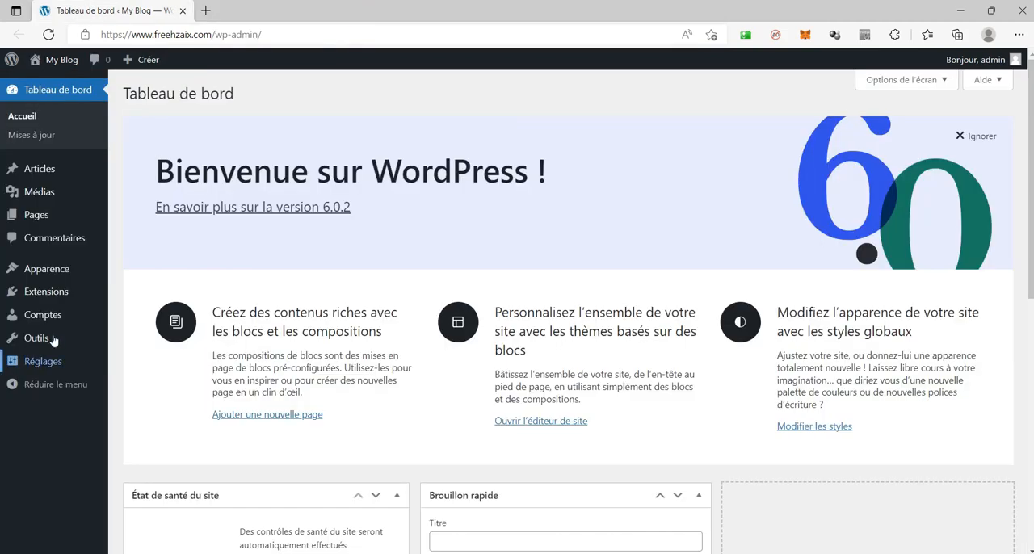
- Search for "all in one wp migration" among new extensions on the hosted site, then install and activate All-in-One WP Migration
mouse_move(41, 293)
click(144, 315)
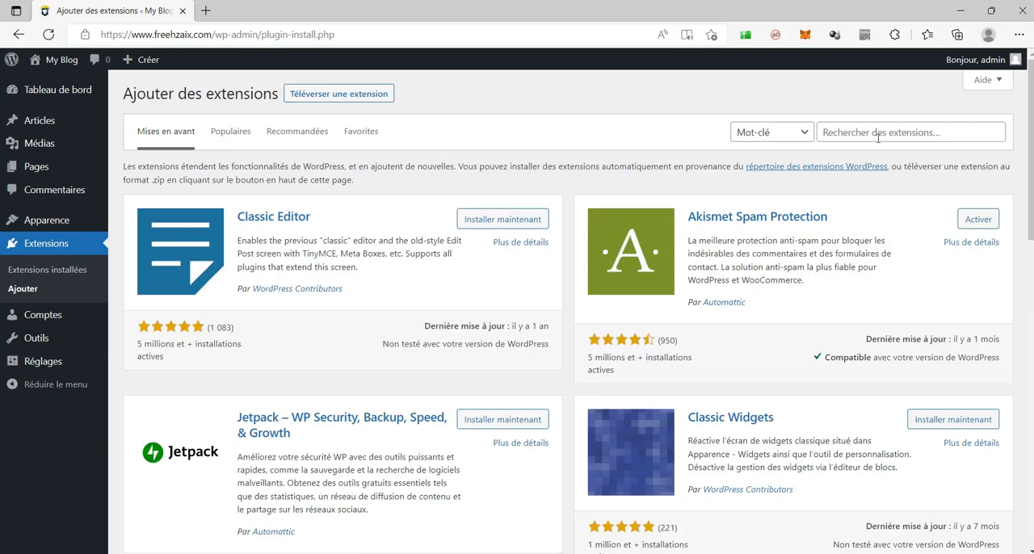
click(881, 134)
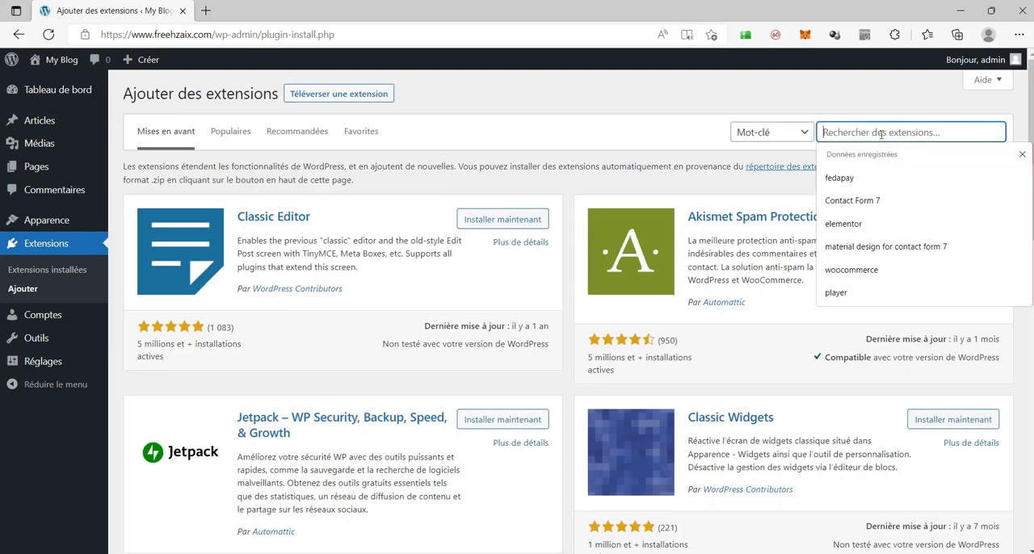
text(al)
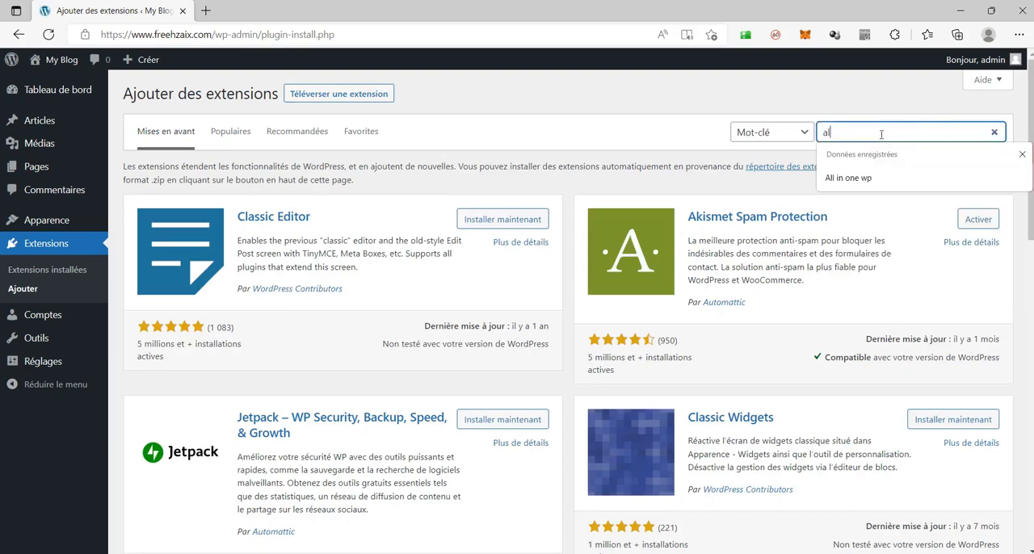
text(l )
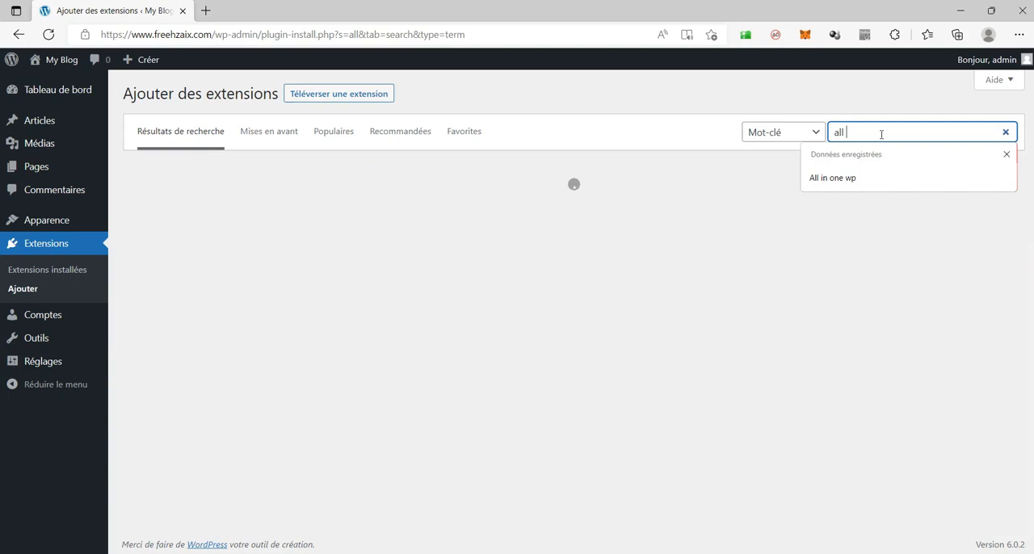
text(in one w)
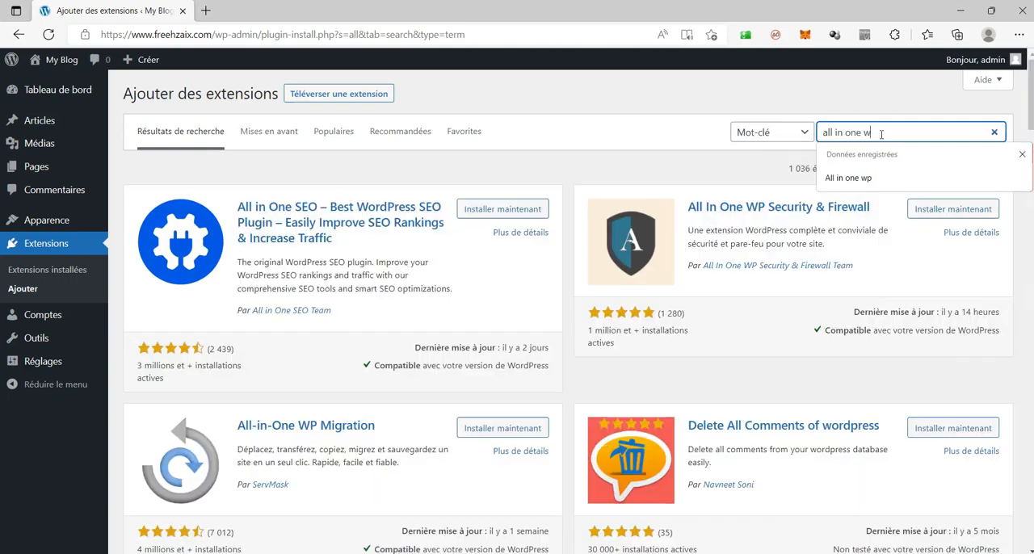
text(p migration)
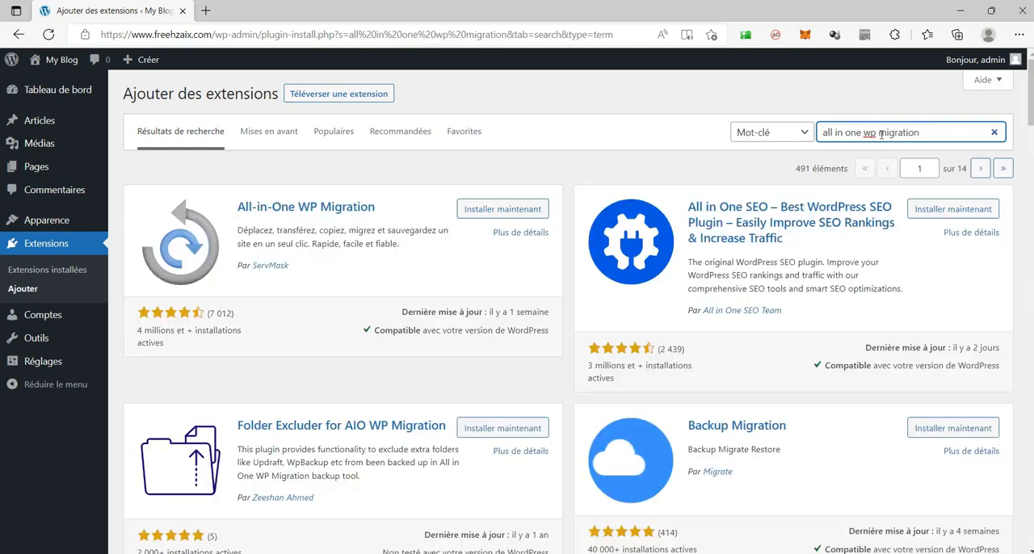
click(489, 210)
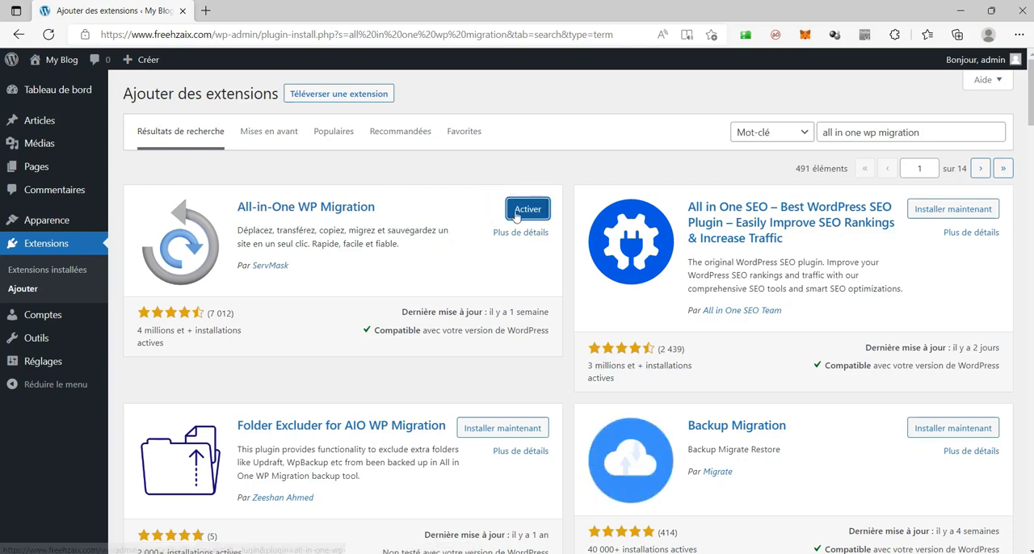
click(527, 212)
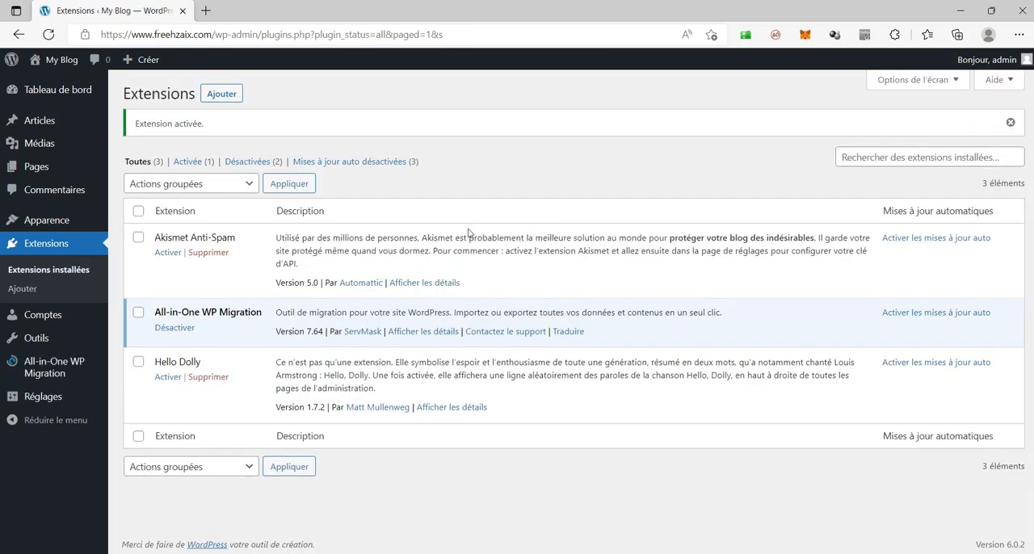
- Open the import page of All-in-One WP Migration on the hosted site and check the maximum upload size
mouse_move(34, 365)
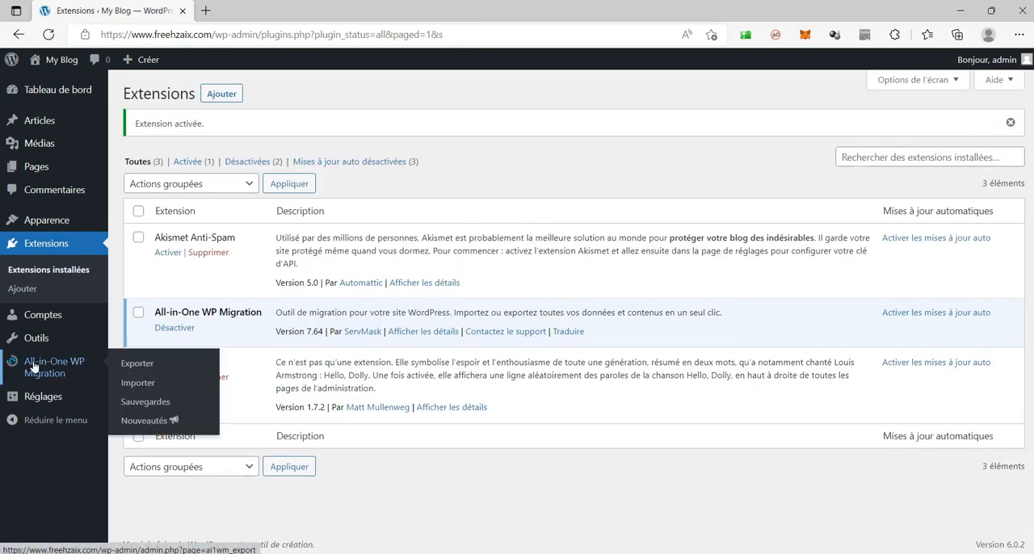
click(134, 390)
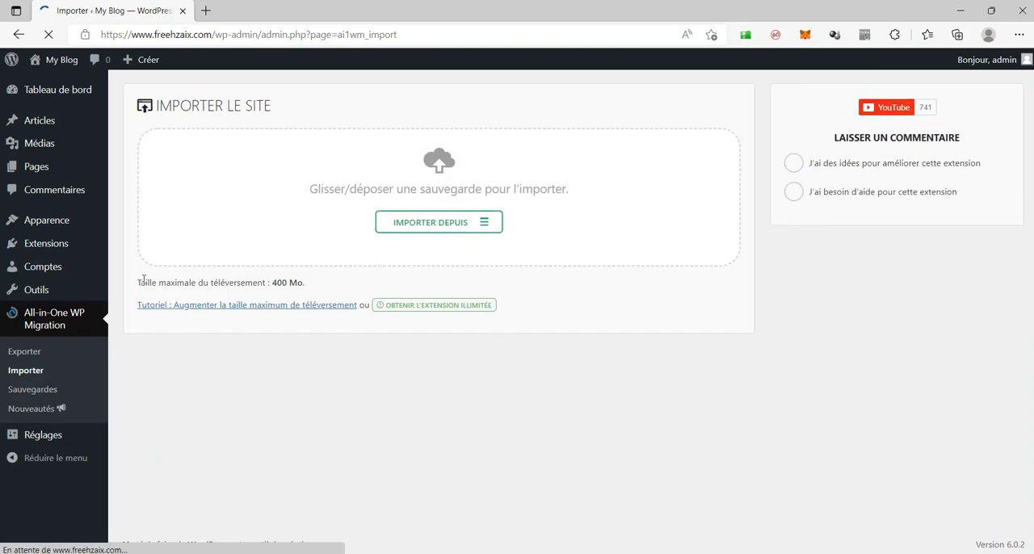
drag(137, 282, 276, 282)
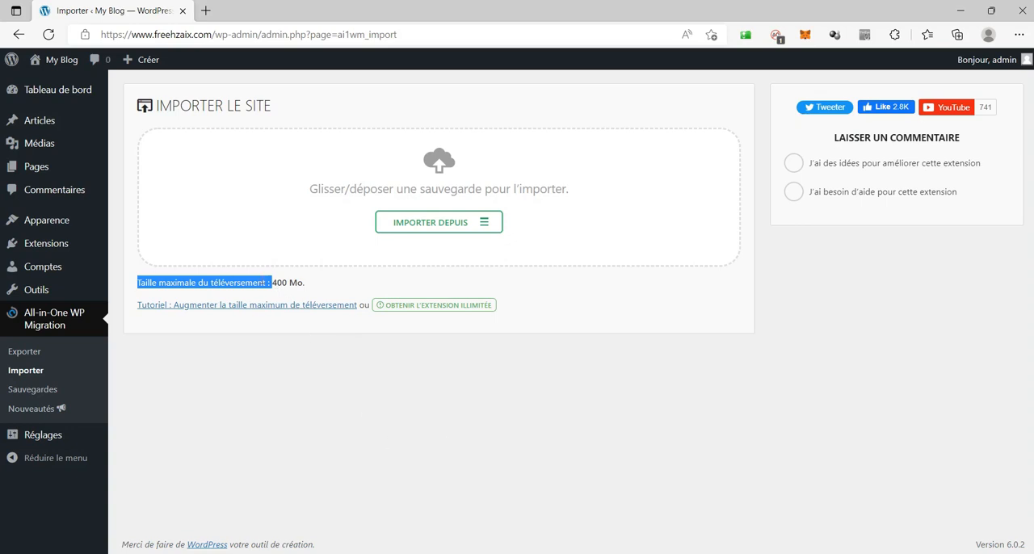
drag(273, 282, 304, 283)
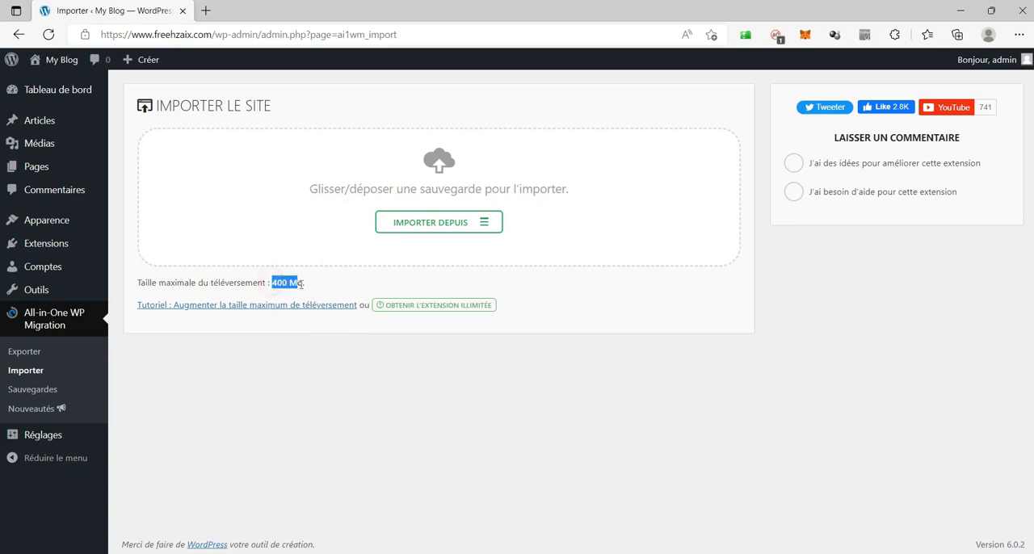
click(528, 446)
click(474, 225)
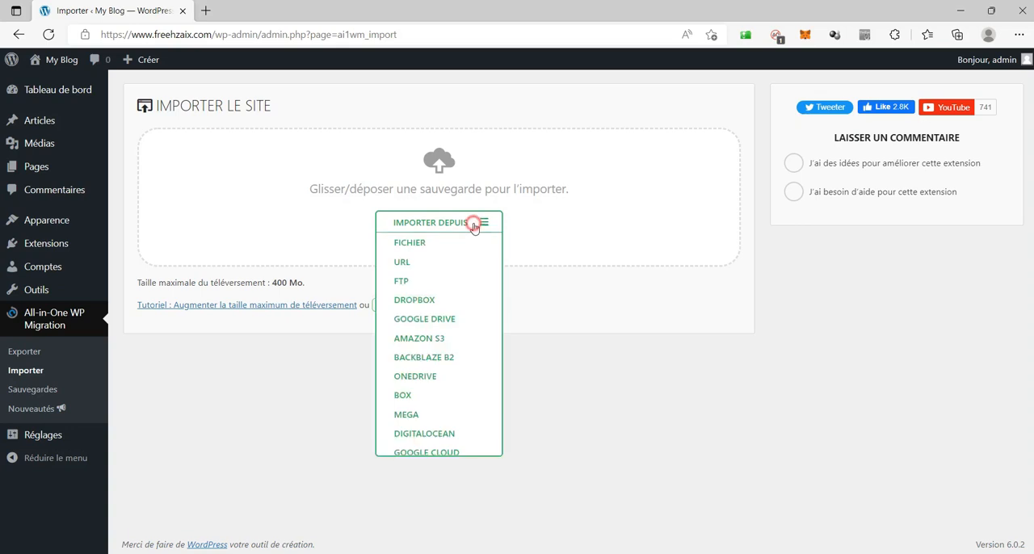
click(418, 244)
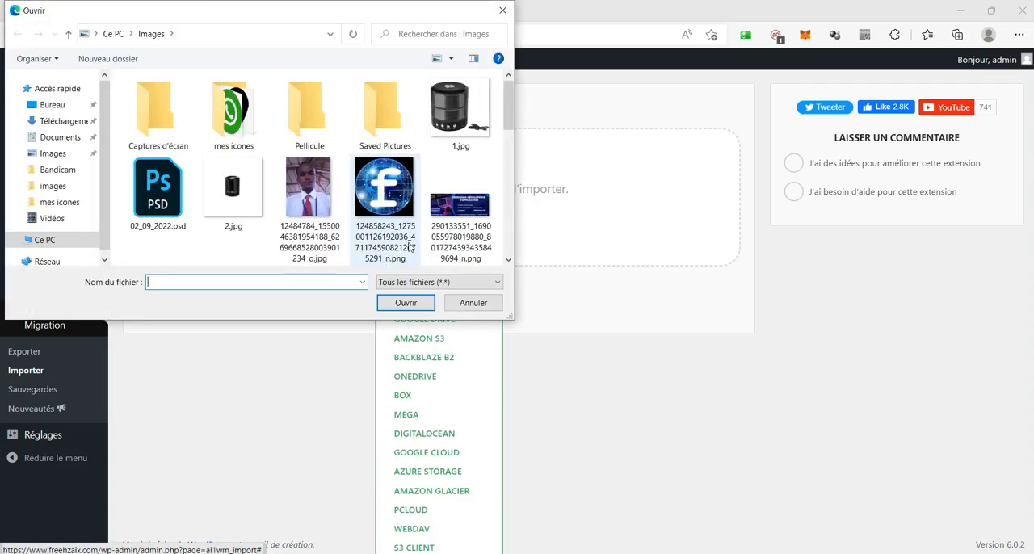
click(43, 108)
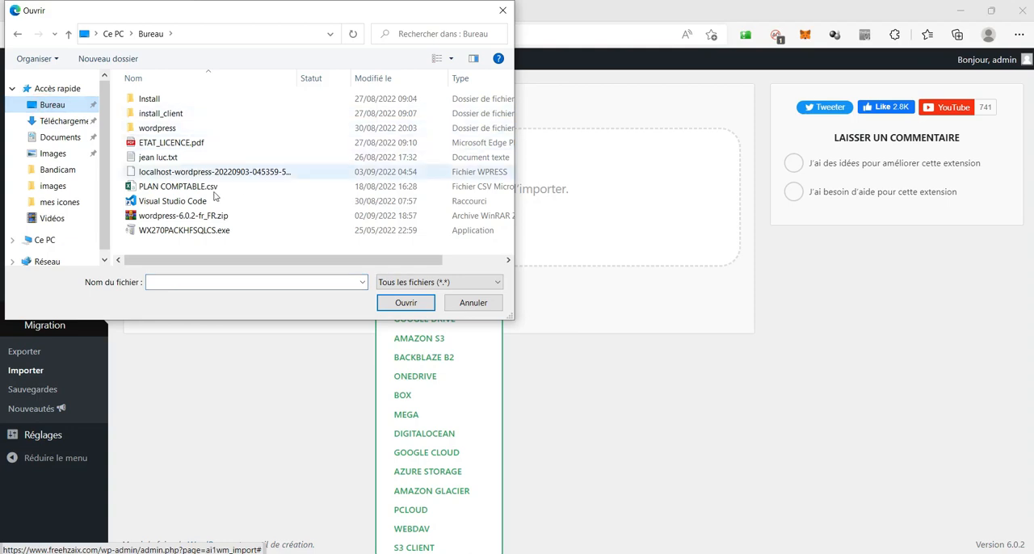
click(158, 172)
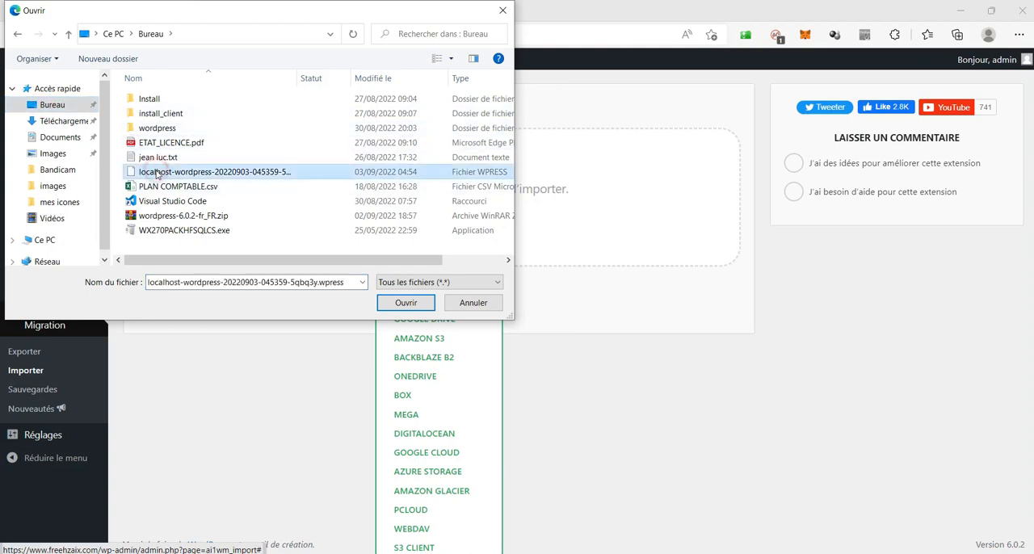
click(404, 304)
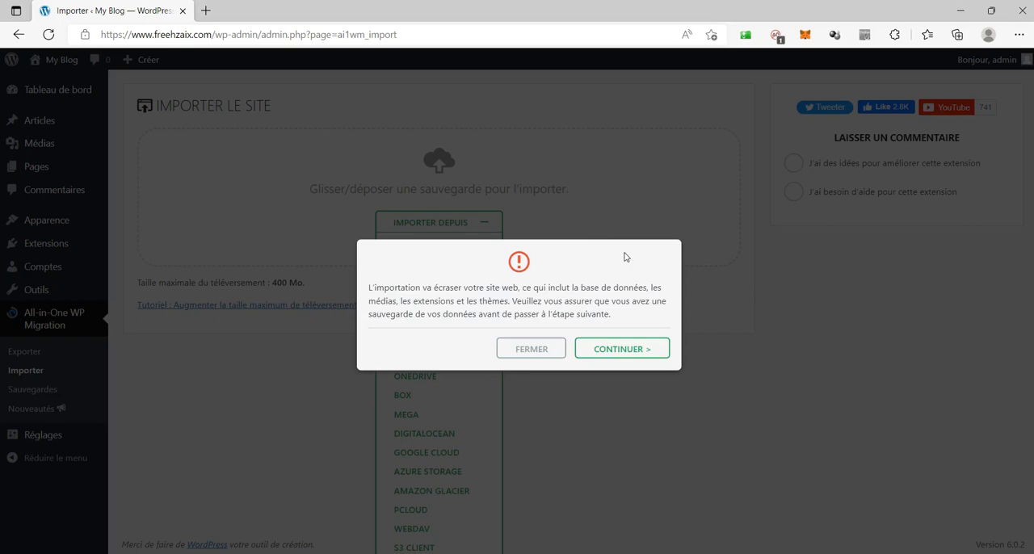
click(625, 347)
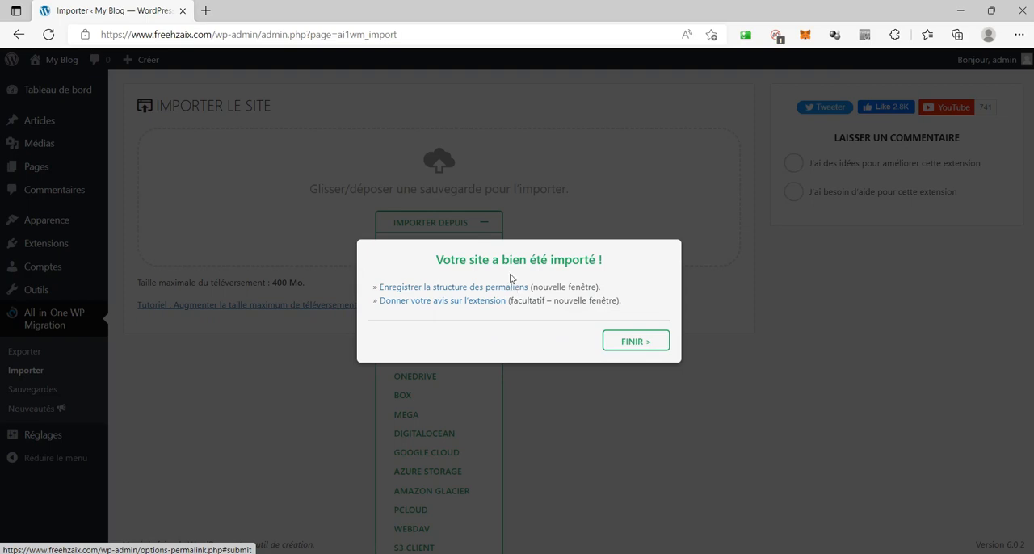
click(632, 342)
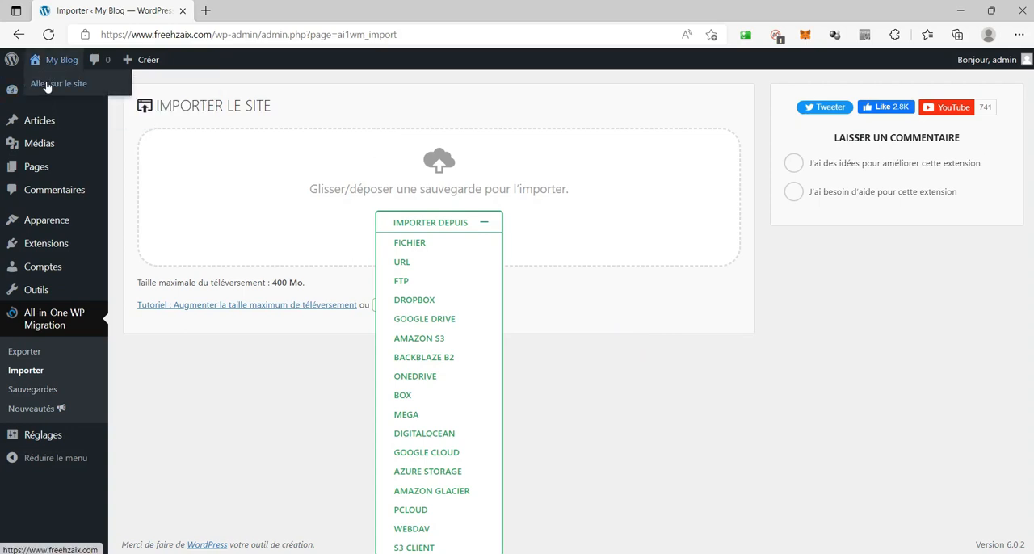
- Visit the front page of the imported site and examine its title, content and footer
click(50, 72)
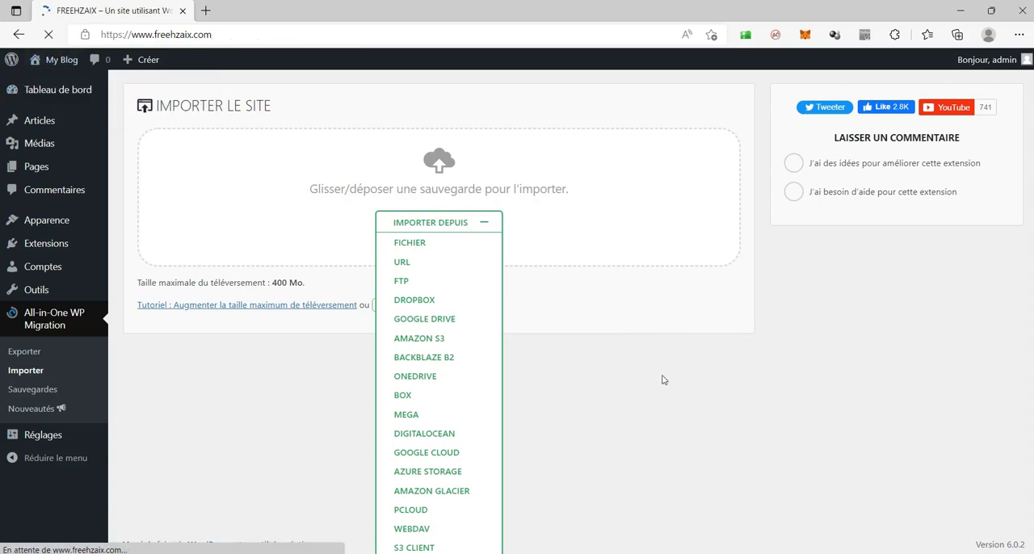
scroll(479, 265, down, 1)
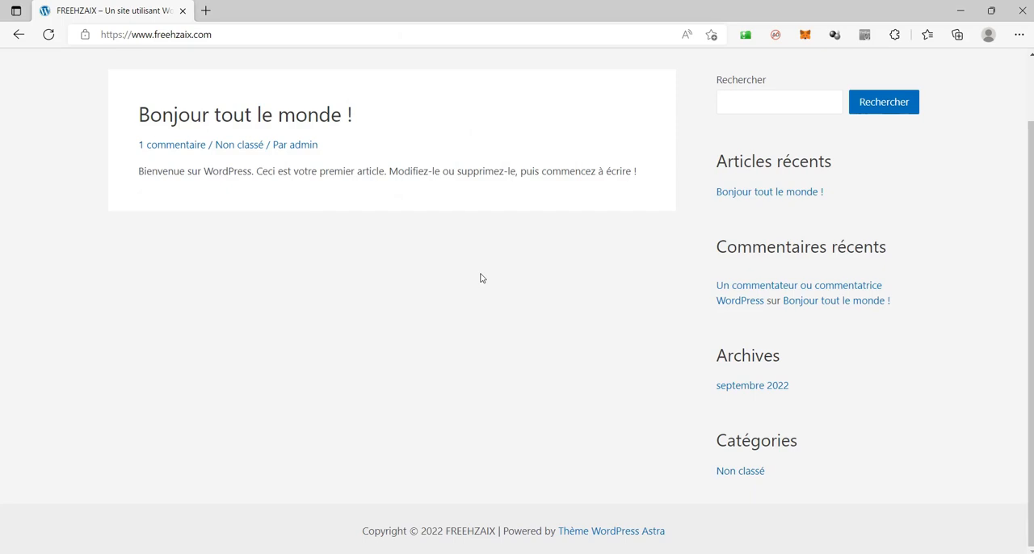
scroll(496, 369, up, 1)
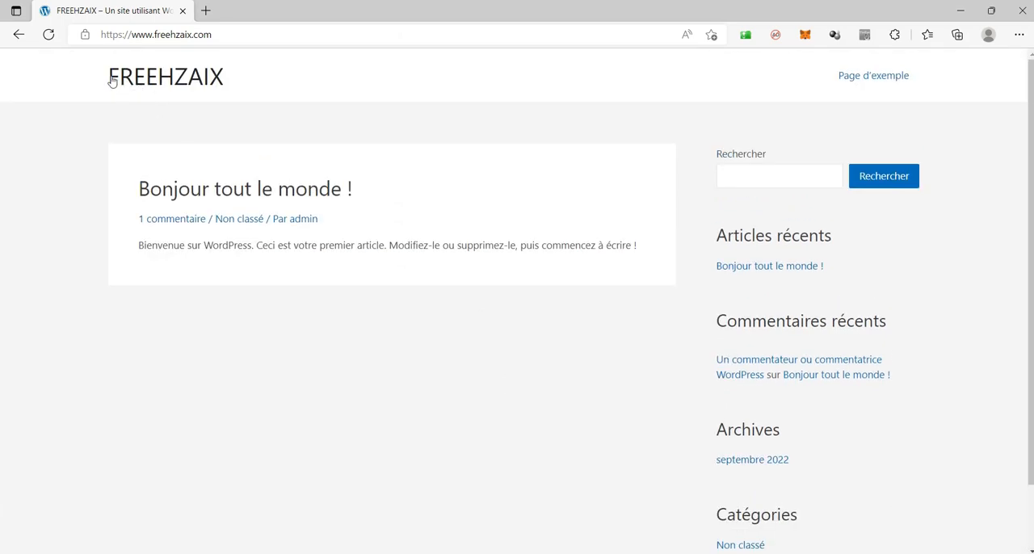
drag(90, 78, 359, 82)
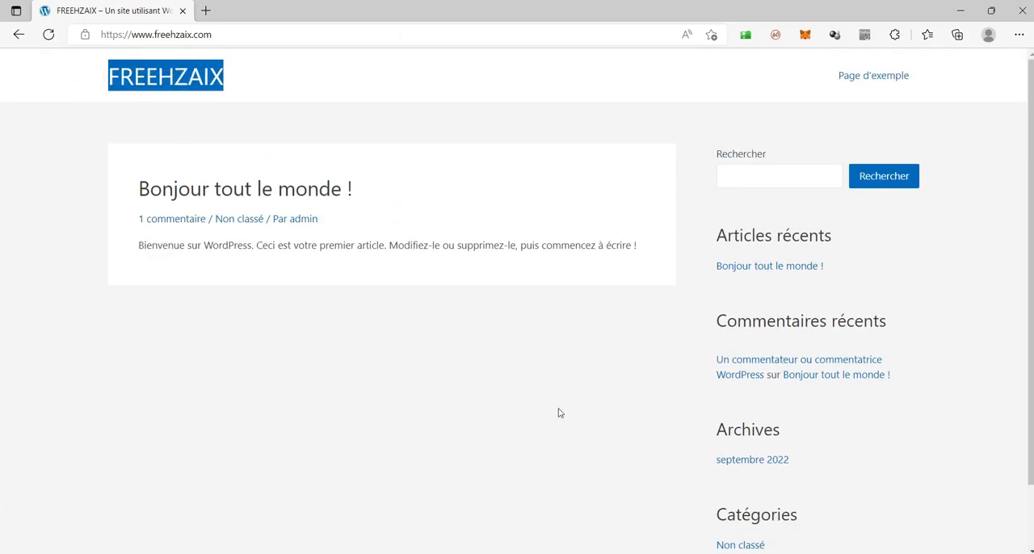
scroll(557, 411, down, 1)
scroll(558, 411, up, 1)
scroll(476, 380, down, 1)
scroll(468, 355, up, 1)
scroll(572, 397, down, 1)
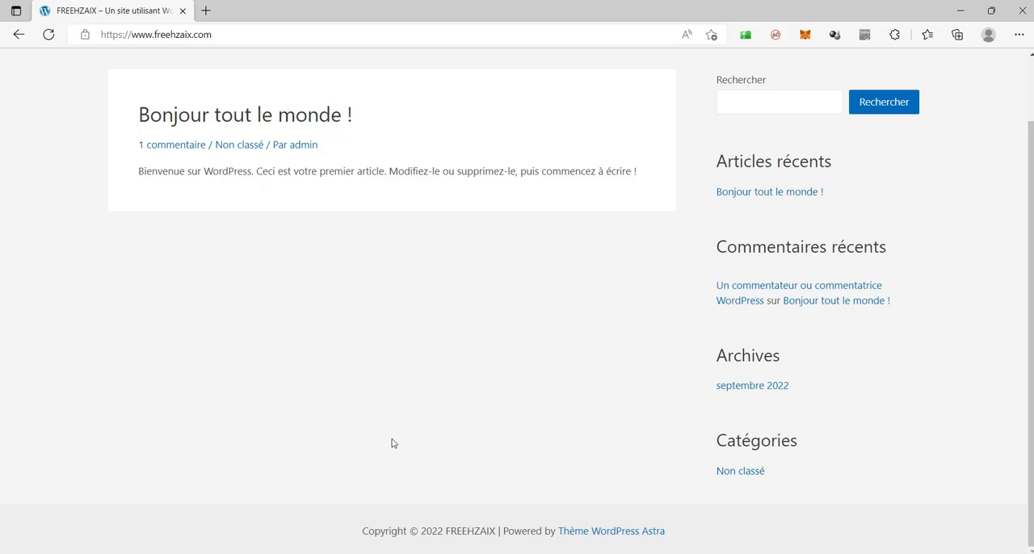
scroll(393, 443, up, 1)
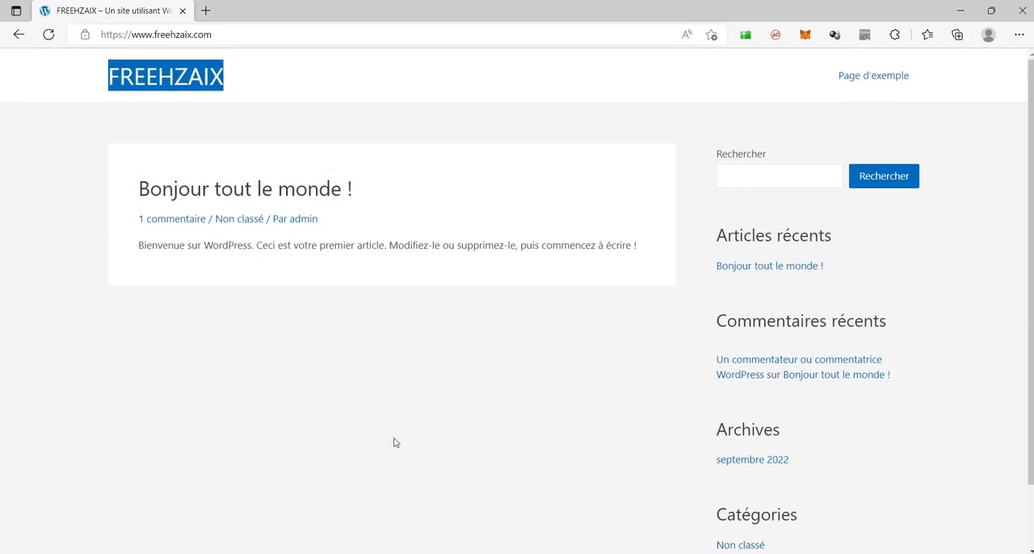
click(276, 35)
click(276, 35)
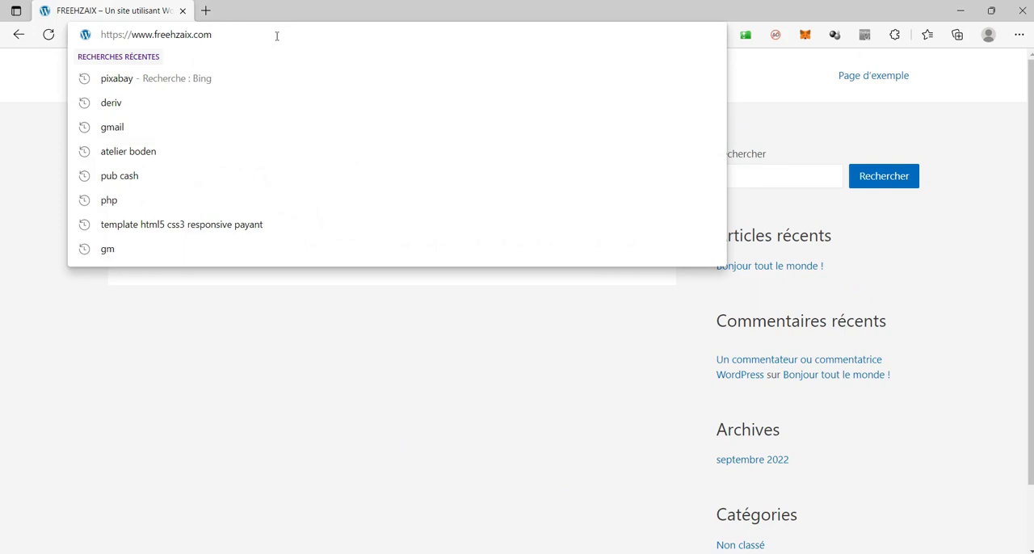
text(/)
text(wp)
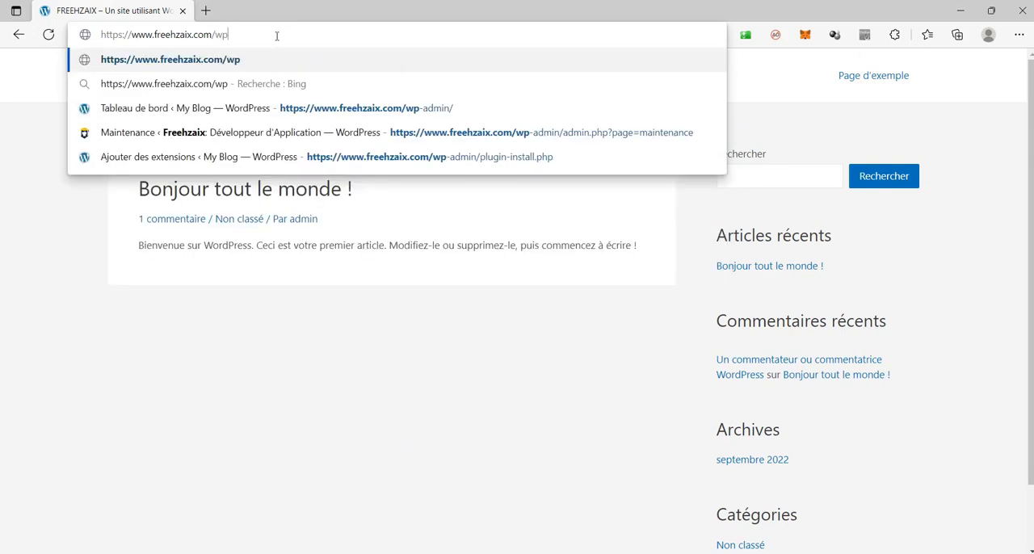
text(-admin)
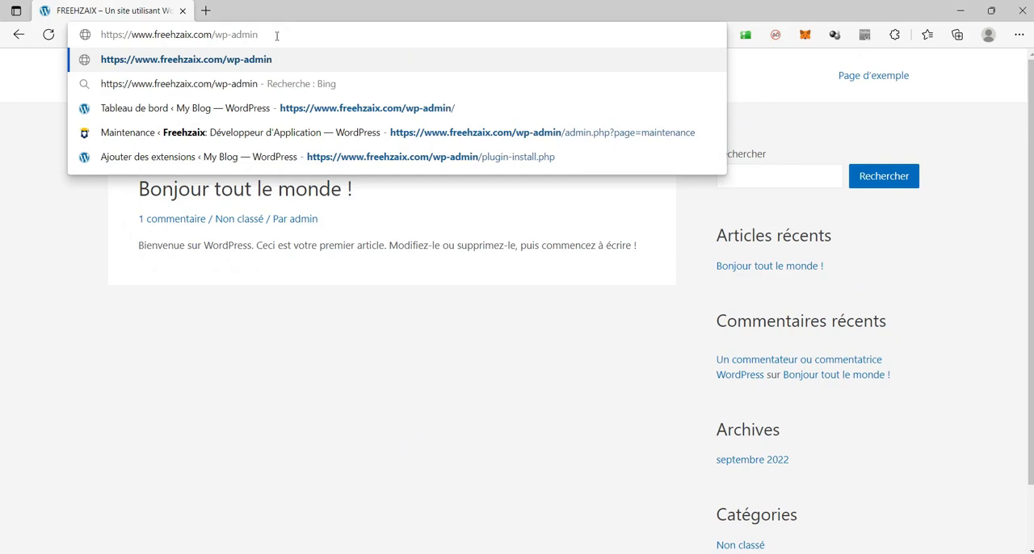
key(Return)
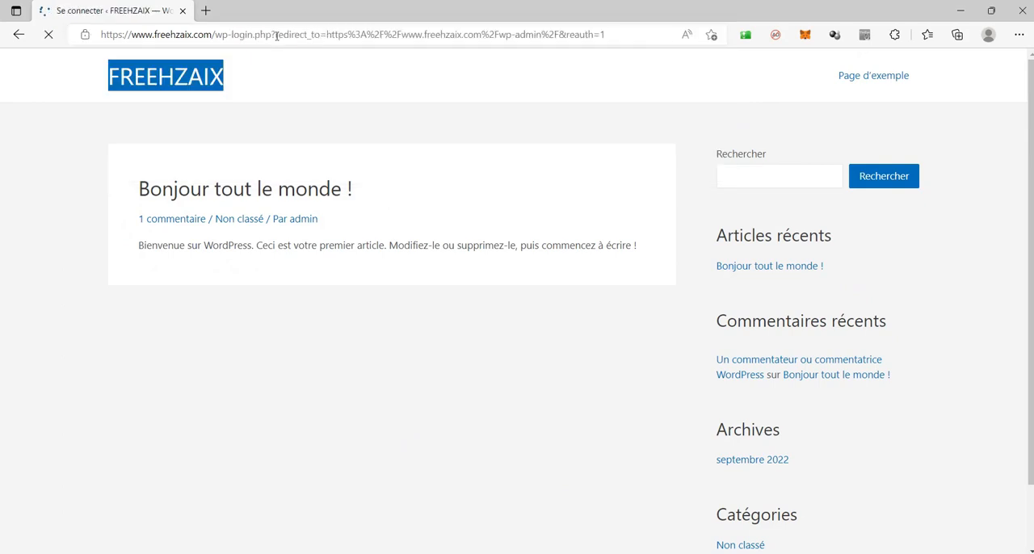
- Replace the prefilled password on the WordPress login form with the imported site's admin account password
drag(575, 278, 390, 281)
key(BackSpace)
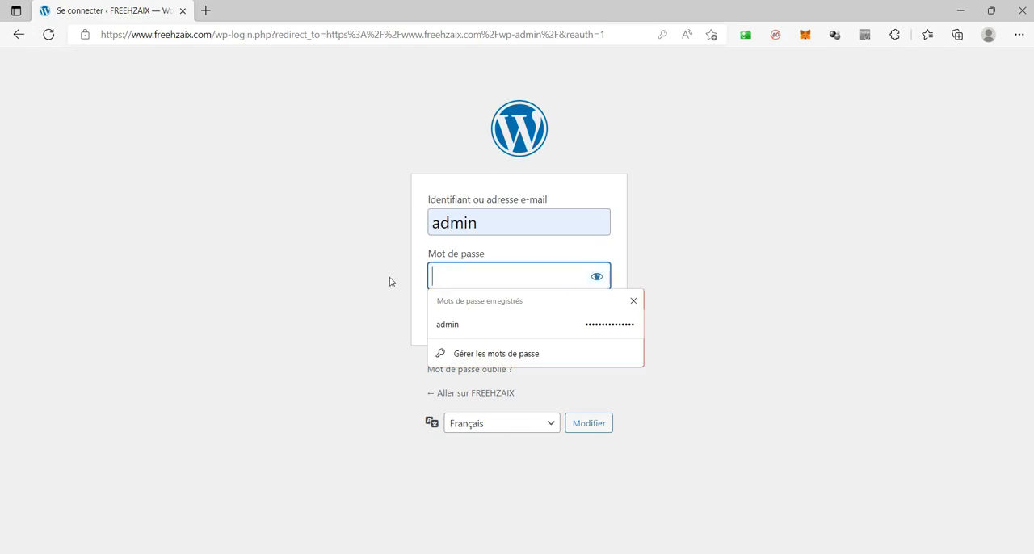
text(•••••)
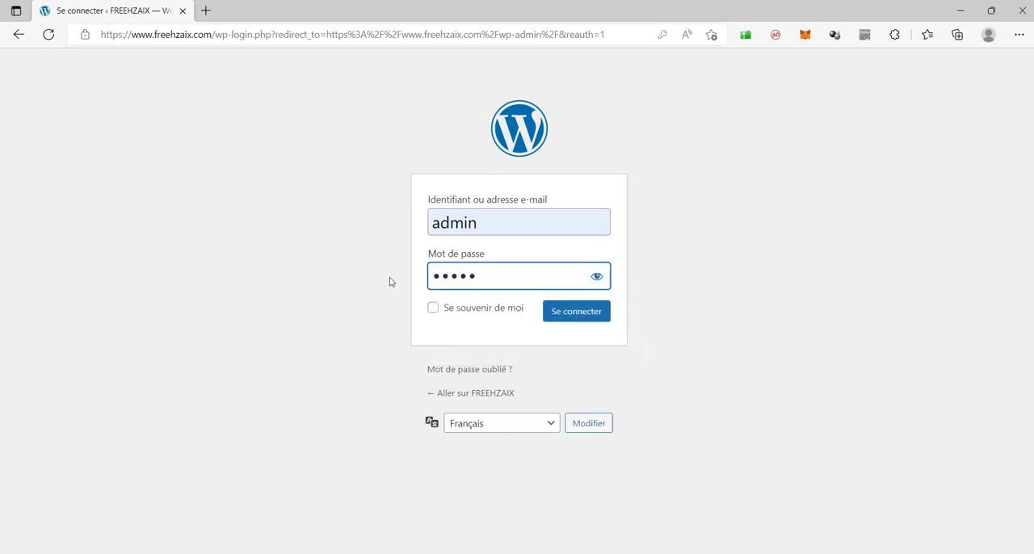